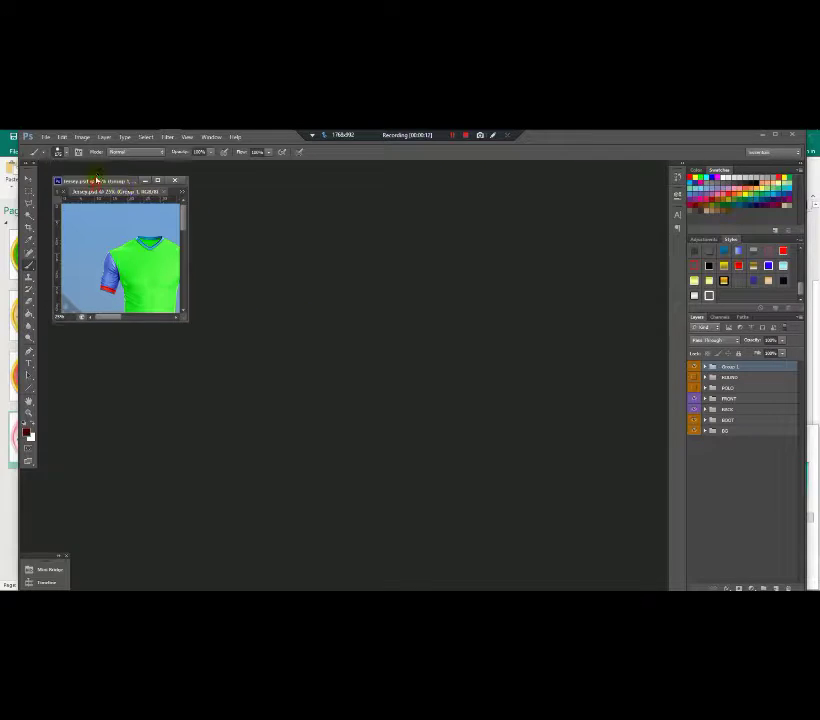
- Dock the Jersey.psd document and compare the collar variants, leaving only Group 1's V-neck collar shown
{"action": "left_click_drag", "start_coordinate": [128, 204], "coordinate": [96, 172]}
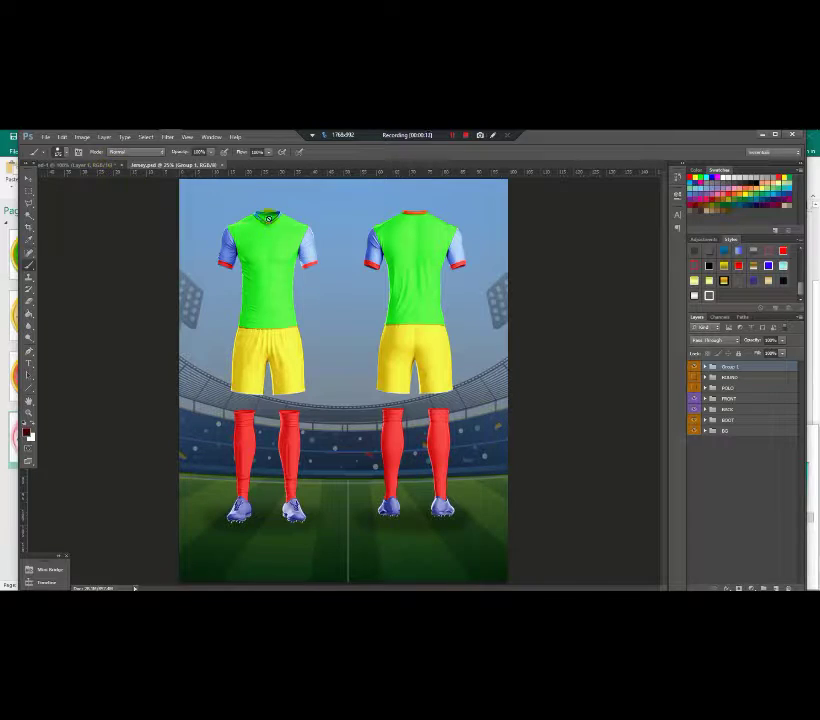
{"action": "left_click", "coordinate": [693, 367]}
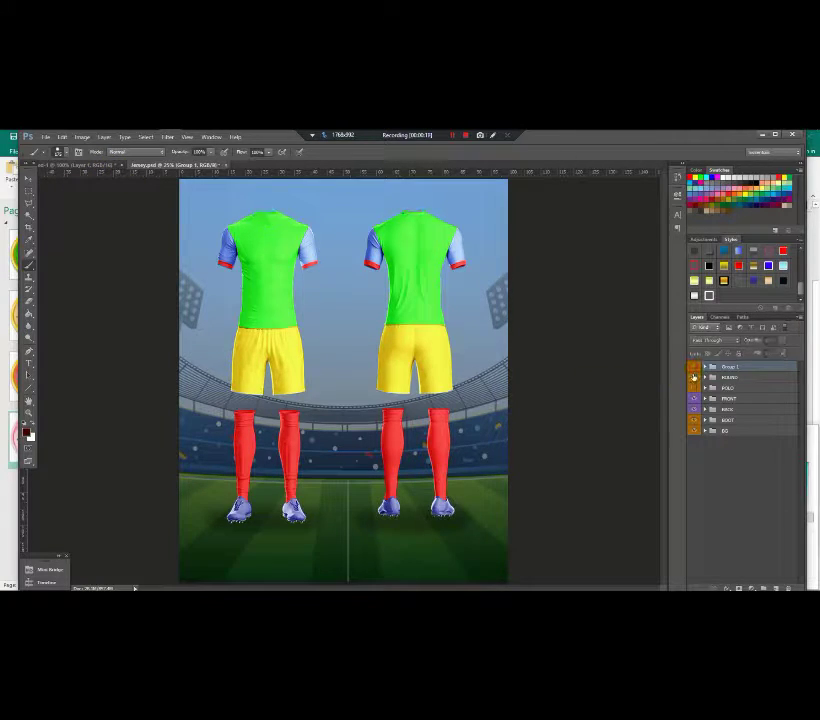
{"action": "left_click", "coordinate": [695, 368]}
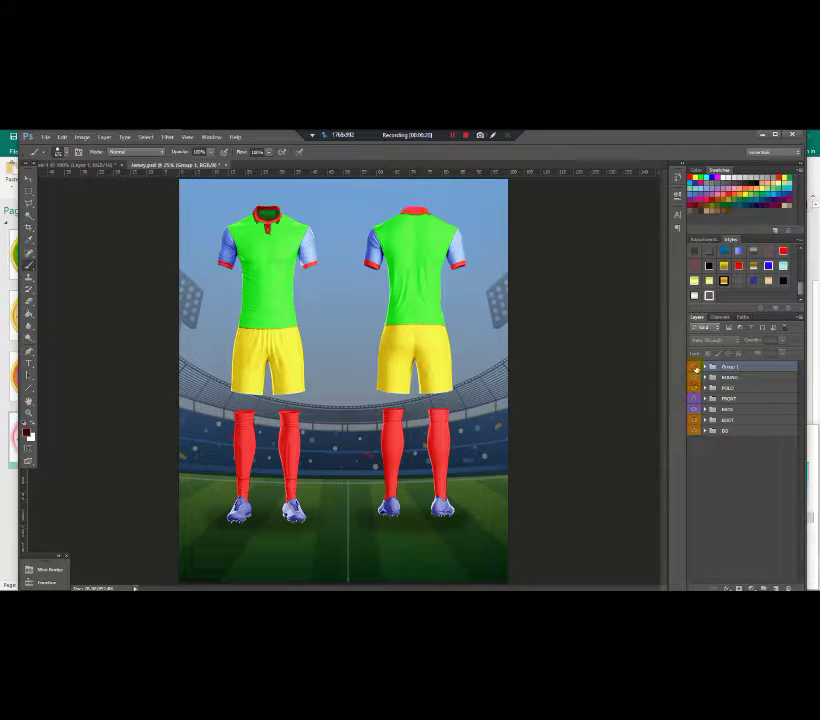
{"action": "left_click", "coordinate": [694, 387]}
{"action": "left_click", "coordinate": [694, 367]}
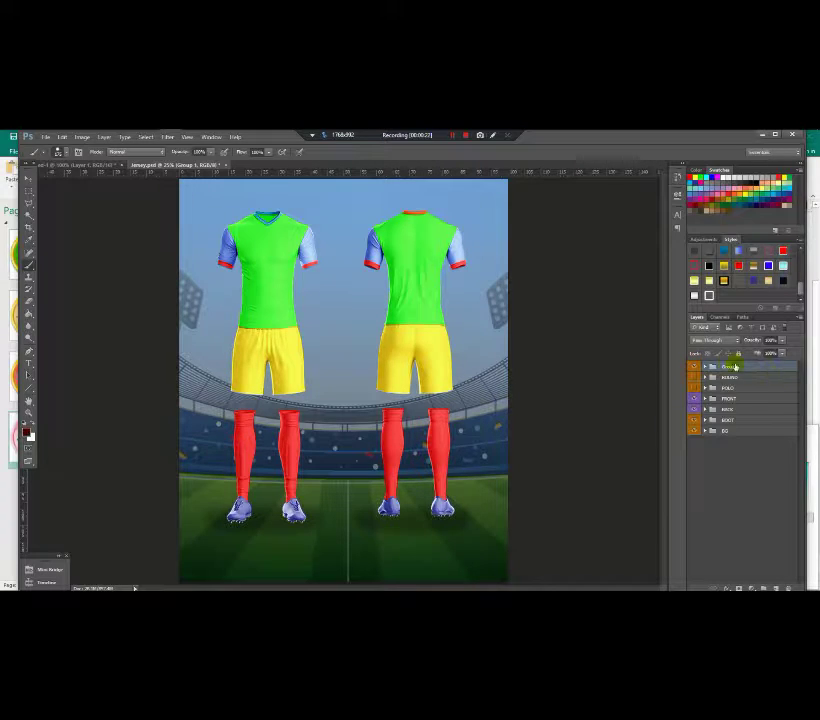
- Open the Shirt color smart object from the Shirt group inside the FRONT group
{"action": "left_click", "coordinate": [710, 400]}
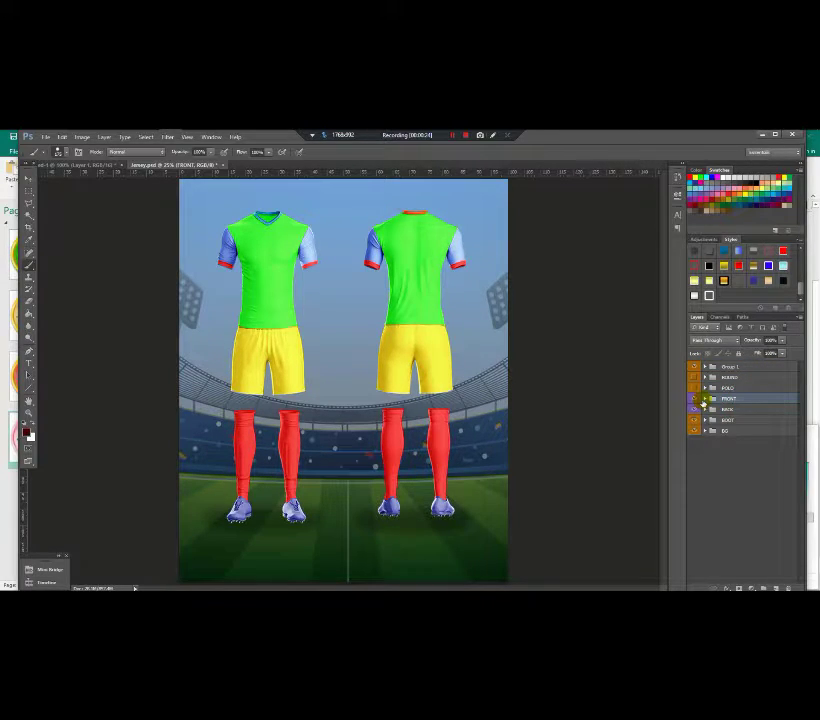
{"action": "left_click", "coordinate": [705, 399]}
{"action": "left_click", "coordinate": [752, 420]}
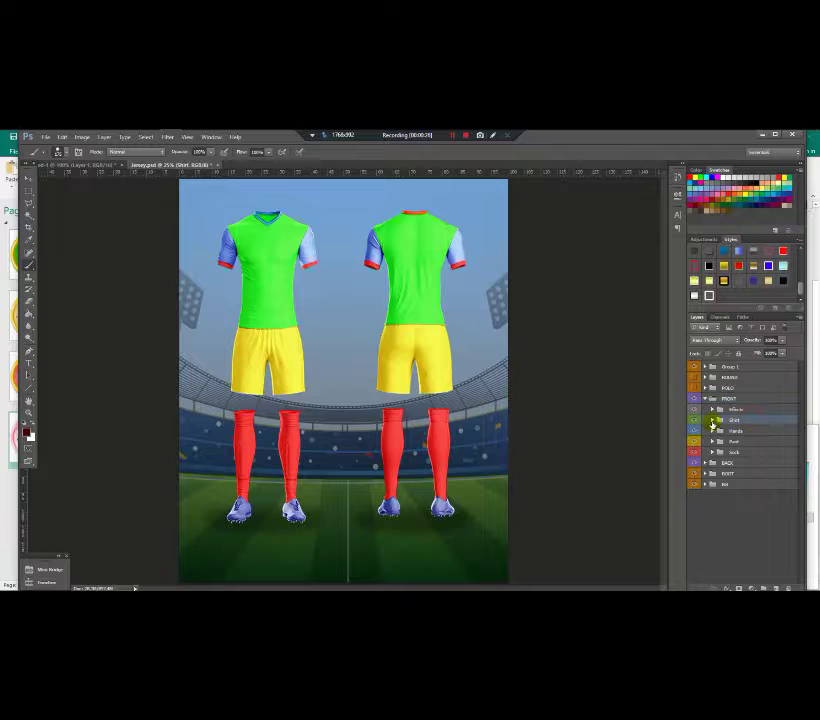
{"action": "left_click", "coordinate": [712, 420]}
{"action": "left_click", "coordinate": [731, 436]}
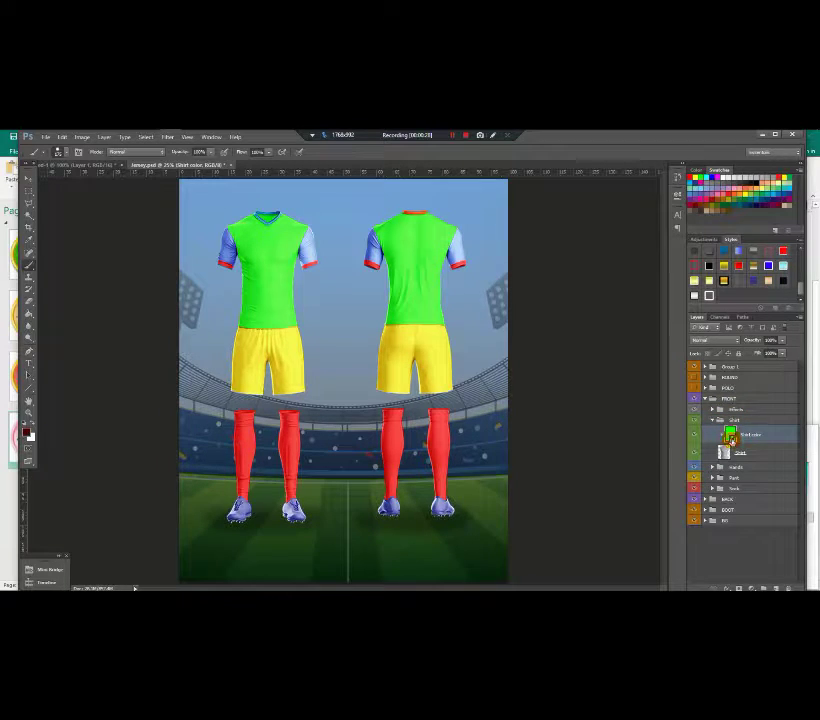
{"action": "double_click", "coordinate": [731, 436]}
- Paint the whole green Layer 3 copy 10 dark red, enlarging the brush to 400 px
{"action": "left_click_drag", "start_coordinate": [205, 251], "coordinate": [533, 243]}
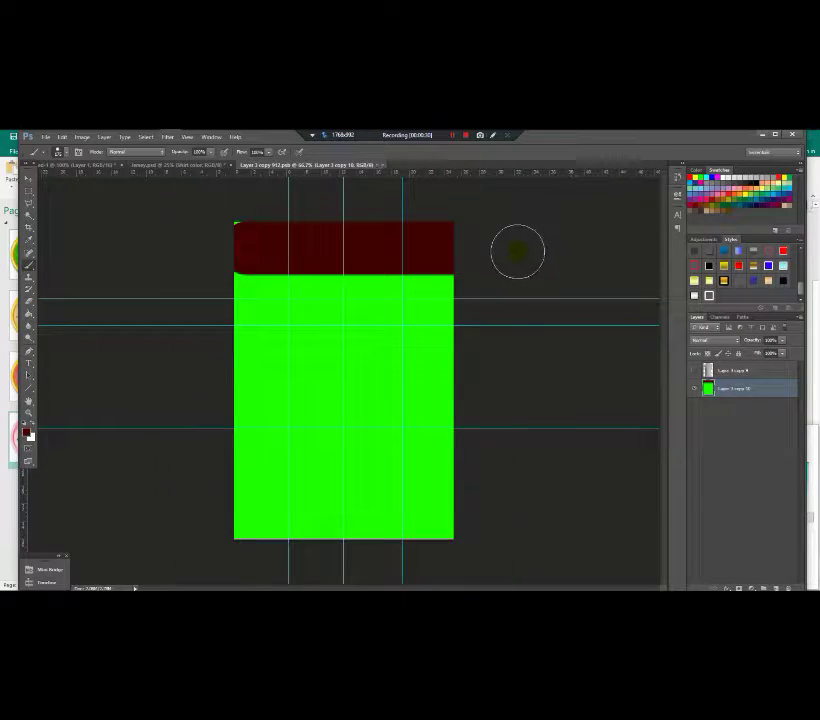
{"action": "key", "text": "bracketright"}
{"action": "key", "text": "bracketright"}
{"action": "key", "text": "bracketright"}
{"action": "key", "text": "bracketright"}
{"action": "mouse_move", "coordinate": [439, 266]}
{"action": "left_mouse_down"}
{"action": "mouse_move", "coordinate": [224, 260]}
{"action": "mouse_move", "coordinate": [110, 347]}
{"action": "mouse_move", "coordinate": [258, 427]}
{"action": "mouse_move", "coordinate": [76, 474]}
{"action": "mouse_move", "coordinate": [212, 352]}
{"action": "mouse_move", "coordinate": [360, 454]}
{"action": "mouse_move", "coordinate": [375, 536]}
{"action": "left_mouse_up"}
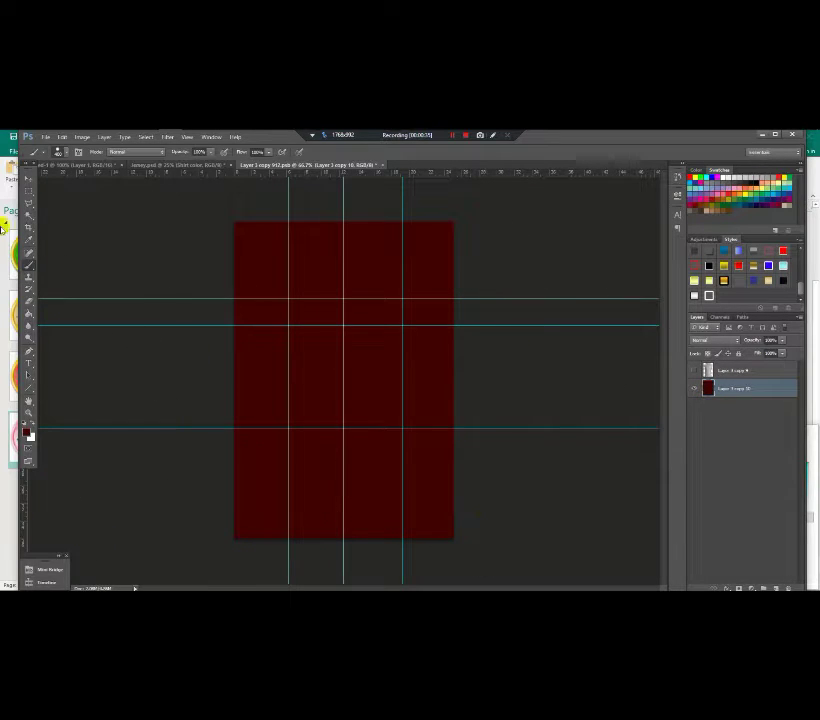
- Place the abstract-red-burst image from YOUTUBE's New folder (2) and align it to the bottom edge of the canvas
{"action": "left_click", "coordinate": [30, 182]}
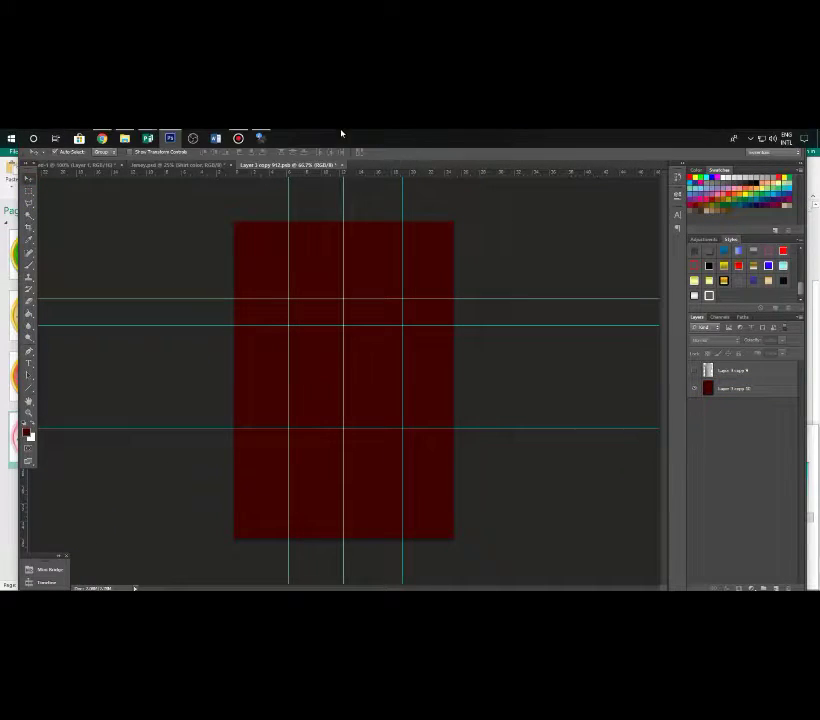
{"action": "left_click", "coordinate": [124, 133]}
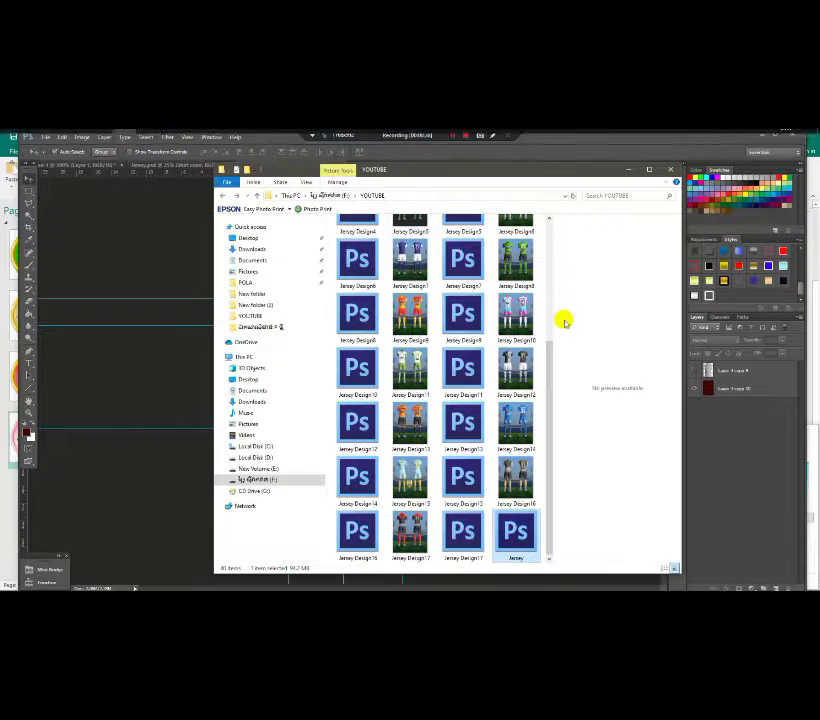
{"action": "left_click_drag", "start_coordinate": [551, 375], "coordinate": [549, 229]}
{"action": "double_click", "coordinate": [414, 238]}
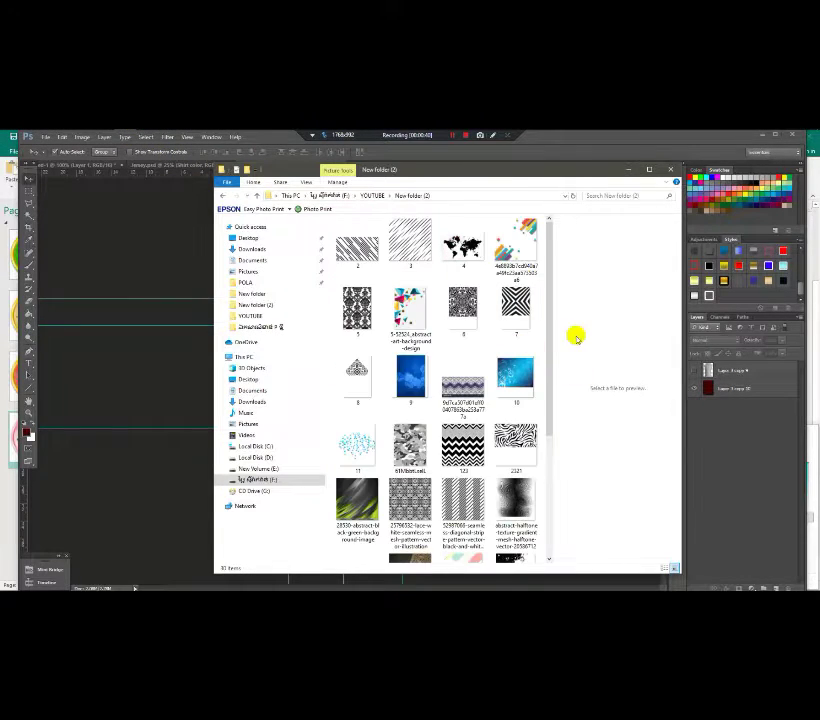
{"action": "scroll", "coordinate": [552, 347], "scroll_direction": "down", "scroll_amount": 8}
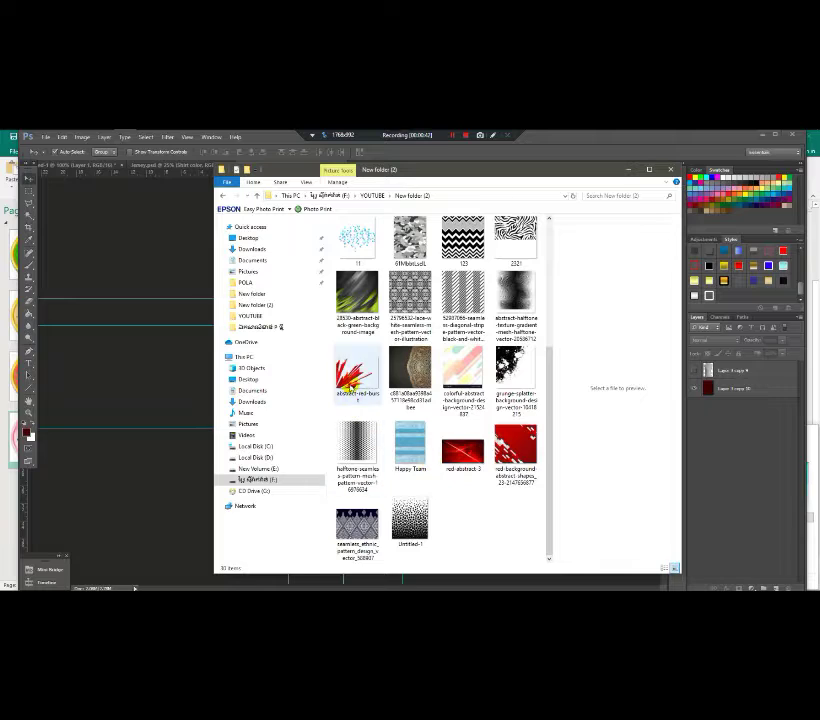
{"action": "left_click_drag", "start_coordinate": [357, 375], "coordinate": [197, 417]}
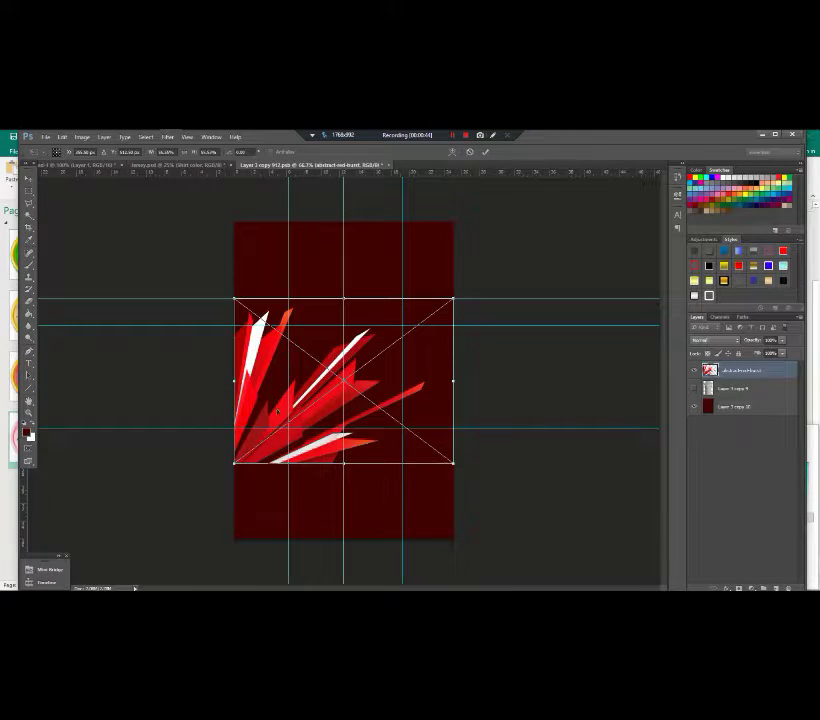
{"action": "left_click_drag", "start_coordinate": [278, 412], "coordinate": [278, 488]}
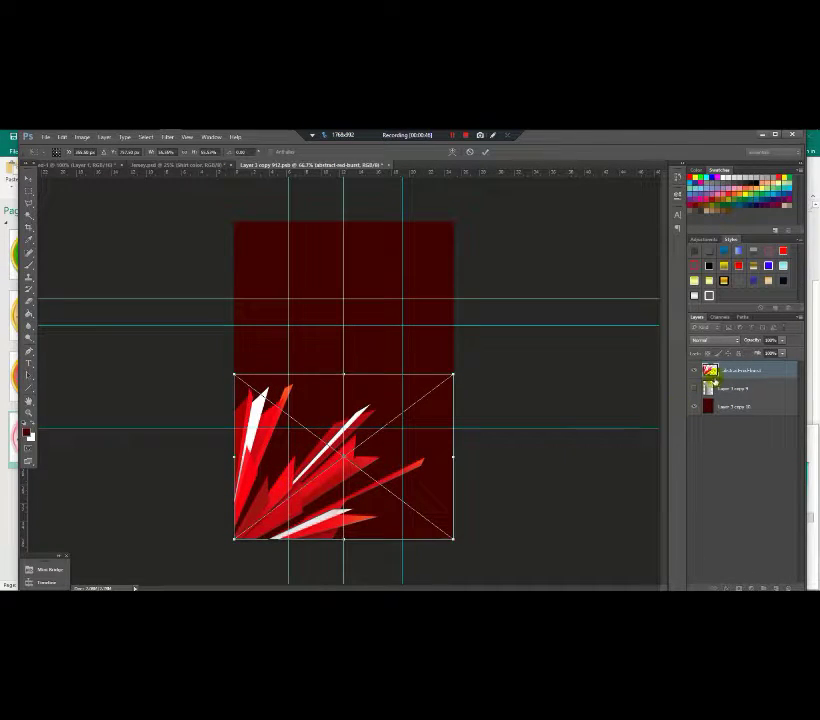
{"action": "key", "text": "Return"}
- Show the Layer 3 copy 9 shirt template and scale the burst to about 36% width and 50% height at the shirt's lower-left hem
{"action": "left_click", "coordinate": [695, 389]}
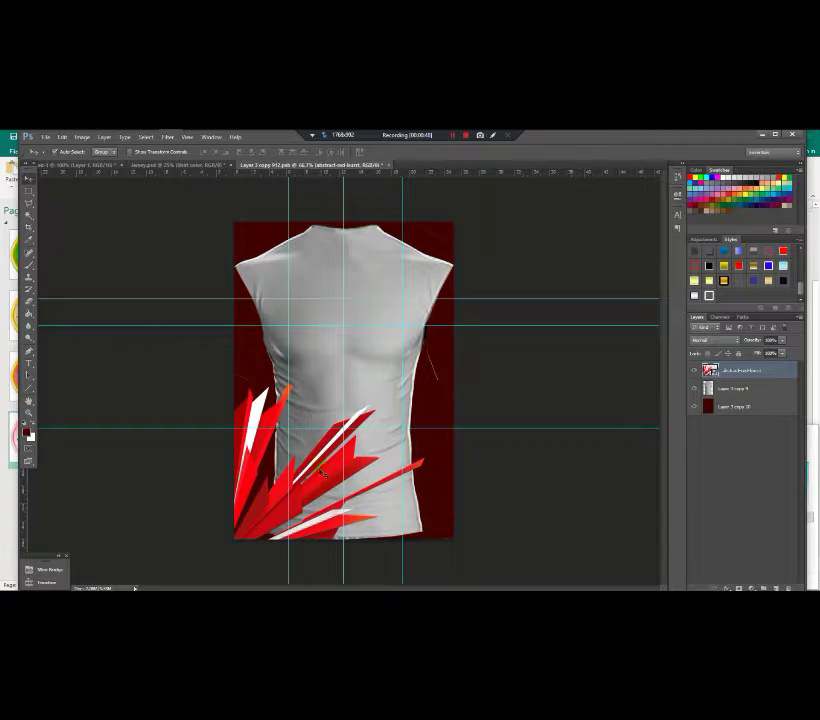
{"action": "key", "text": "ctrl+t"}
{"action": "left_click_drag", "start_coordinate": [452, 539], "coordinate": [372, 521]}
{"action": "left_click_drag", "start_coordinate": [294, 484], "coordinate": [323, 498]}
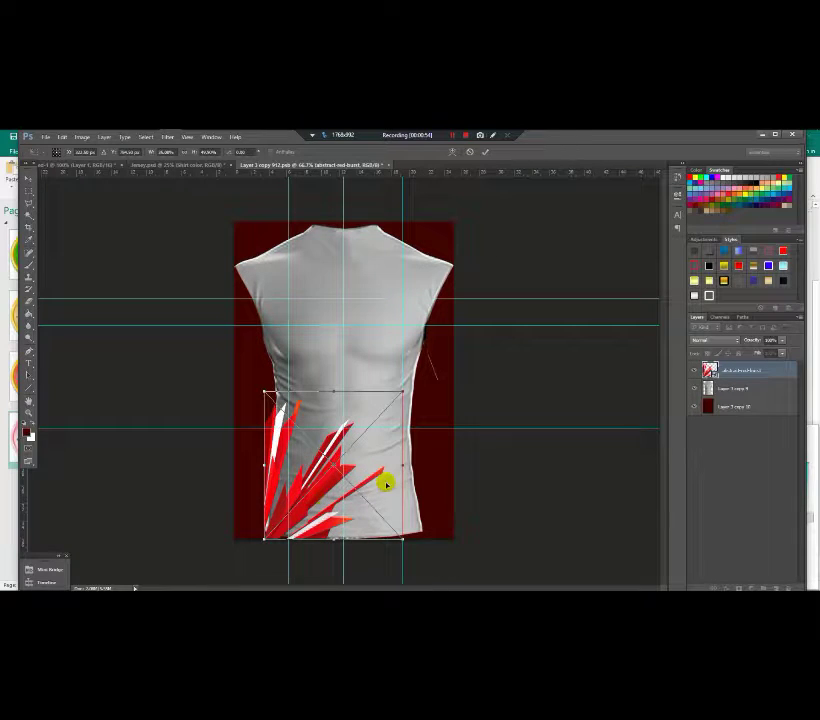
{"action": "key", "text": "Return"}
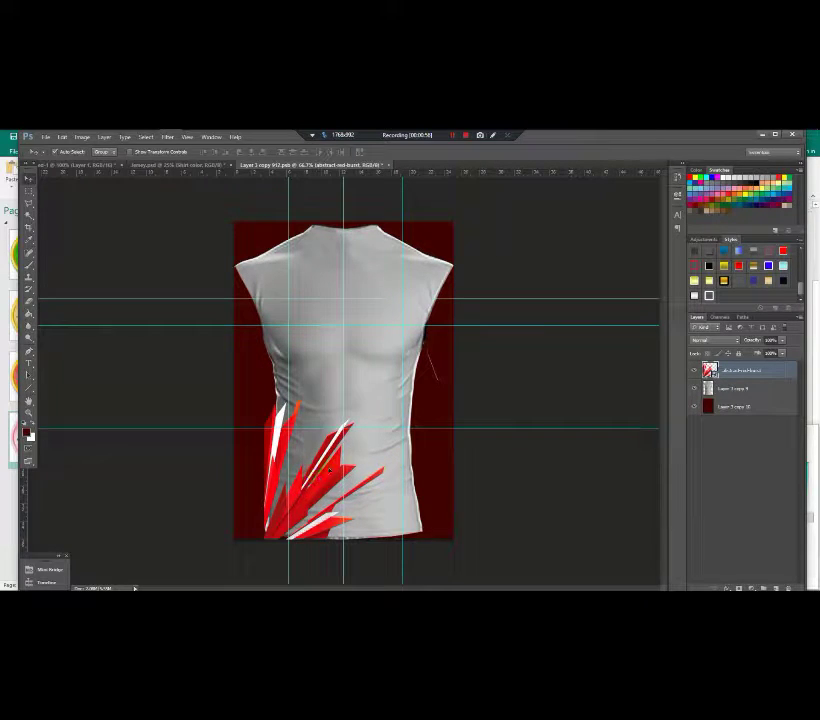
- Duplicate the abstract-red-burst layer and flip the copy both vertically and horizontally
{"action": "left_click_drag", "start_coordinate": [330, 470], "coordinate": [394, 305]}
{"action": "key", "text": "ctrl+z"}
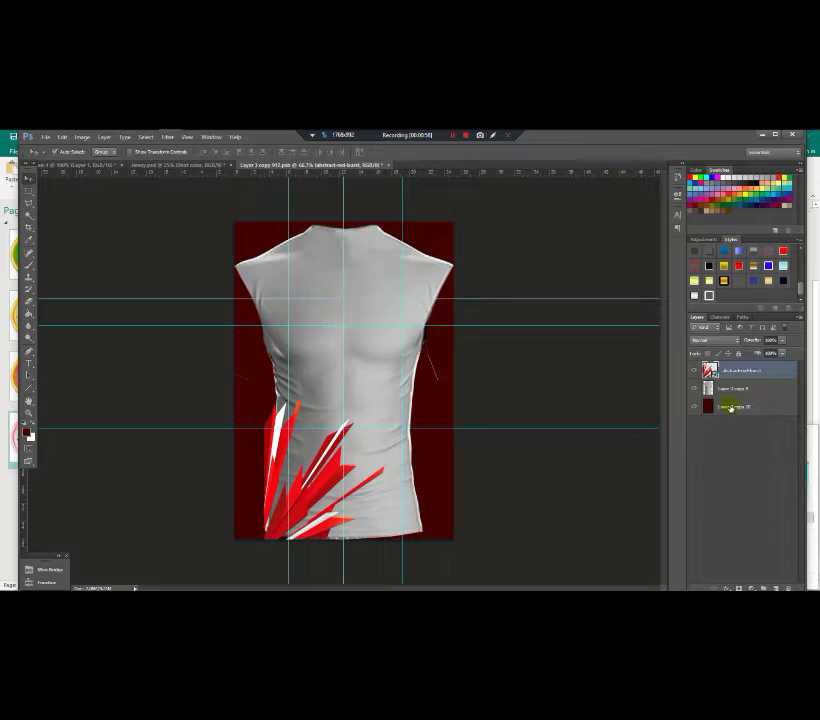
{"action": "left_click_drag", "start_coordinate": [760, 372], "coordinate": [776, 587]}
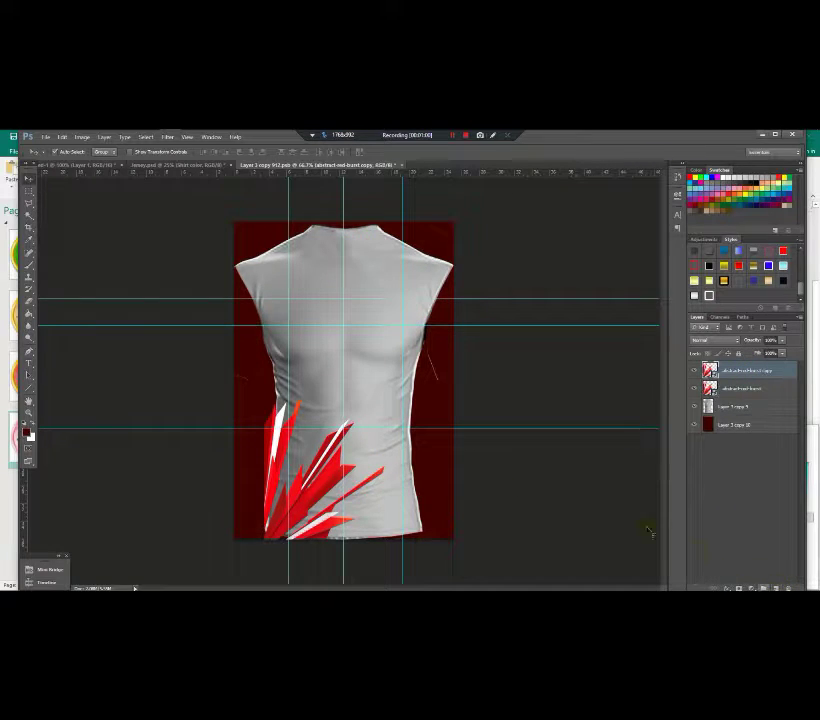
{"action": "key", "text": "ctrl+t"}
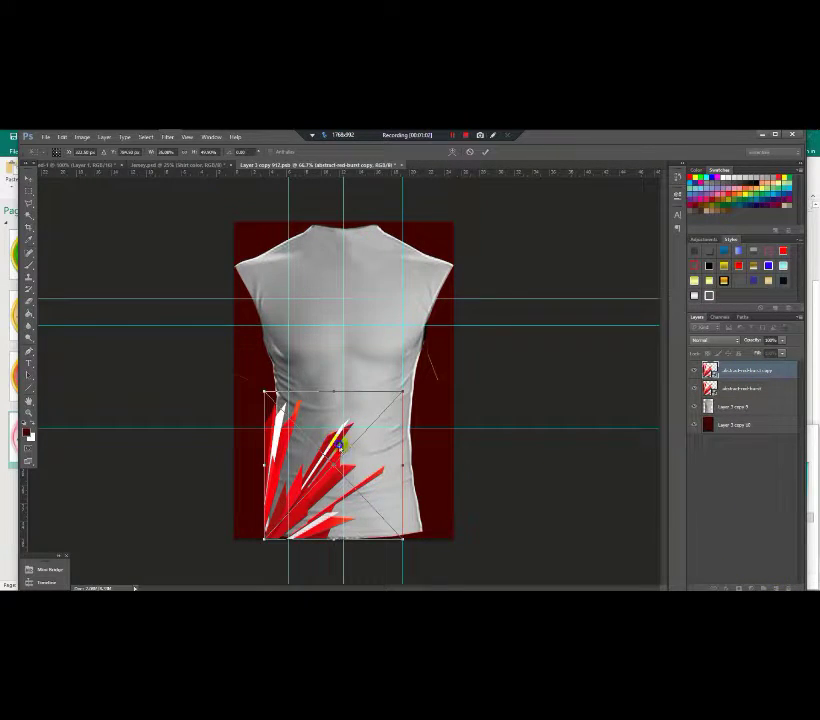
{"action": "right_click", "coordinate": [340, 445]}
{"action": "left_click", "coordinate": [366, 580]}
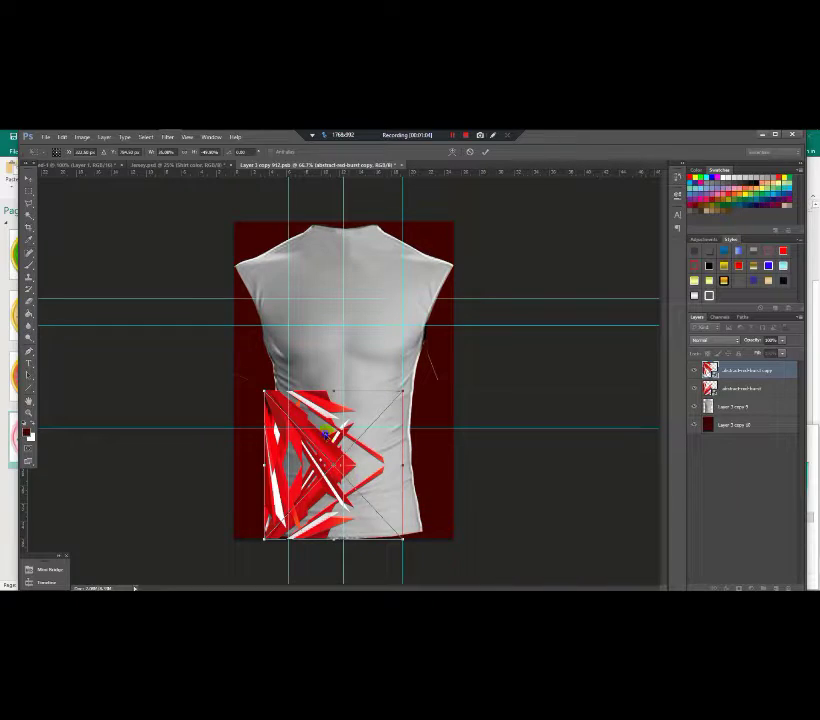
{"action": "right_click", "coordinate": [326, 434]}
{"action": "left_click", "coordinate": [366, 542]}
- Move the burst copy to the canvas's upper-right corner, shrink it to about 28% width and 38% height, and check it without the shirt template
{"action": "left_click_drag", "start_coordinate": [403, 391], "coordinate": [439, 259]}
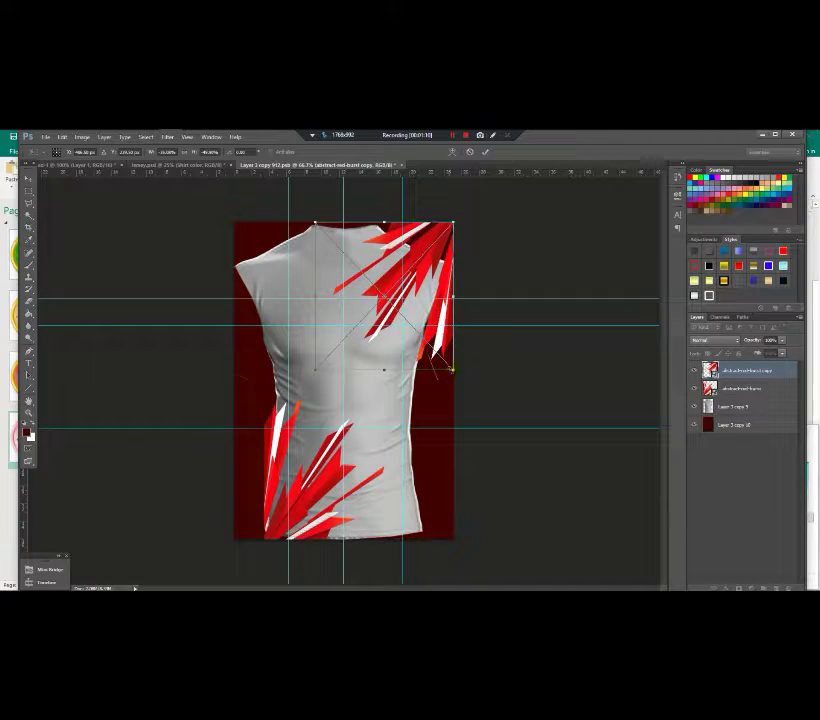
{"action": "left_click_drag", "start_coordinate": [451, 369], "coordinate": [453, 353]}
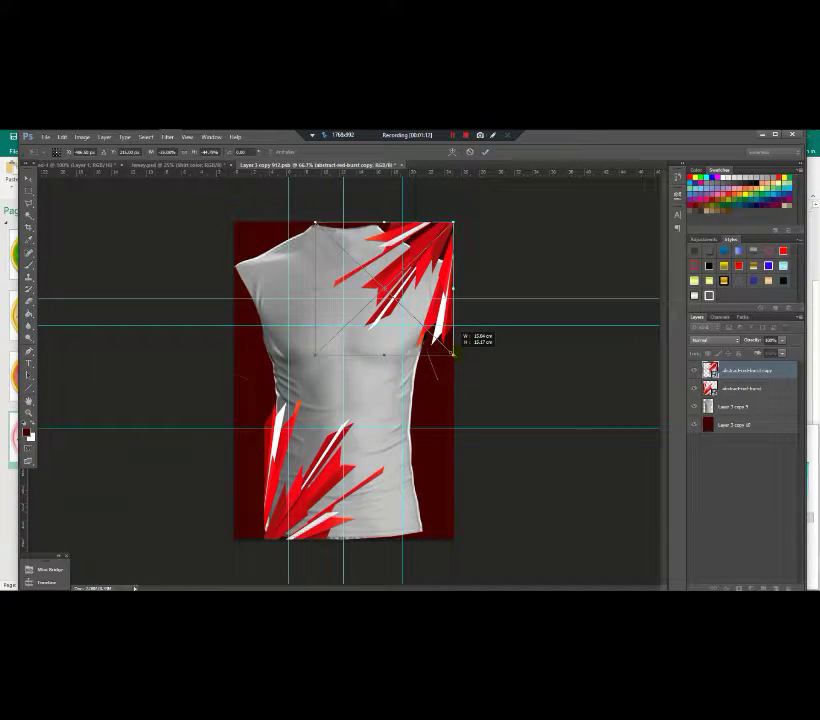
{"action": "left_click_drag", "start_coordinate": [312, 289], "coordinate": [352, 288]}
{"action": "left_click_drag", "start_coordinate": [402, 356], "coordinate": [415, 335]}
{"action": "mouse_move", "coordinate": [443, 294]}
{"action": "left_mouse_down"}
{"action": "mouse_move", "coordinate": [441, 303]}
{"action": "mouse_move", "coordinate": [452, 288]}
{"action": "mouse_move", "coordinate": [440, 292]}
{"action": "left_mouse_up"}
{"action": "left_click_drag", "start_coordinate": [348, 279], "coordinate": [340, 280]}
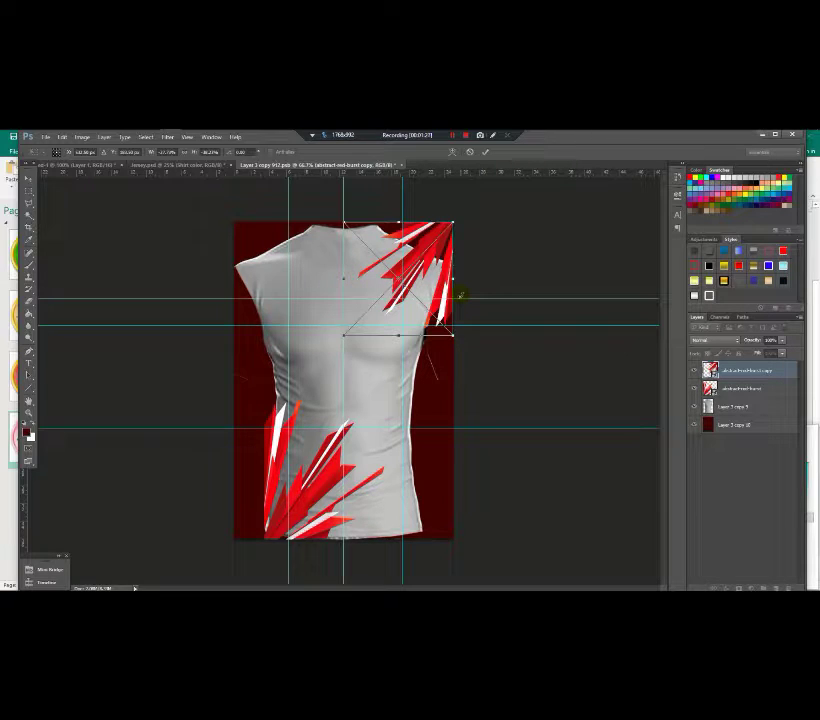
{"action": "key", "text": "Return"}
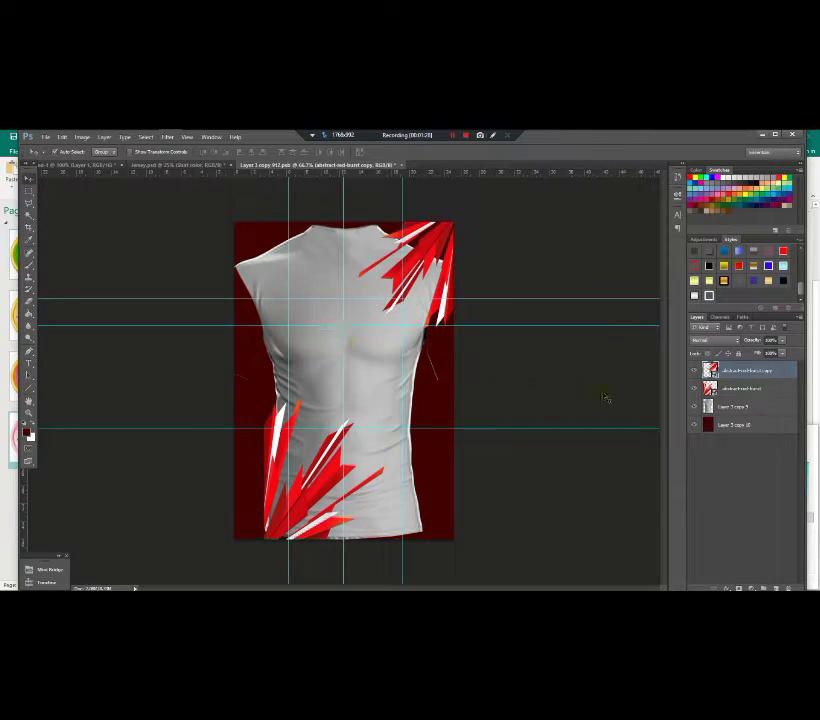
{"action": "left_click", "coordinate": [692, 407]}
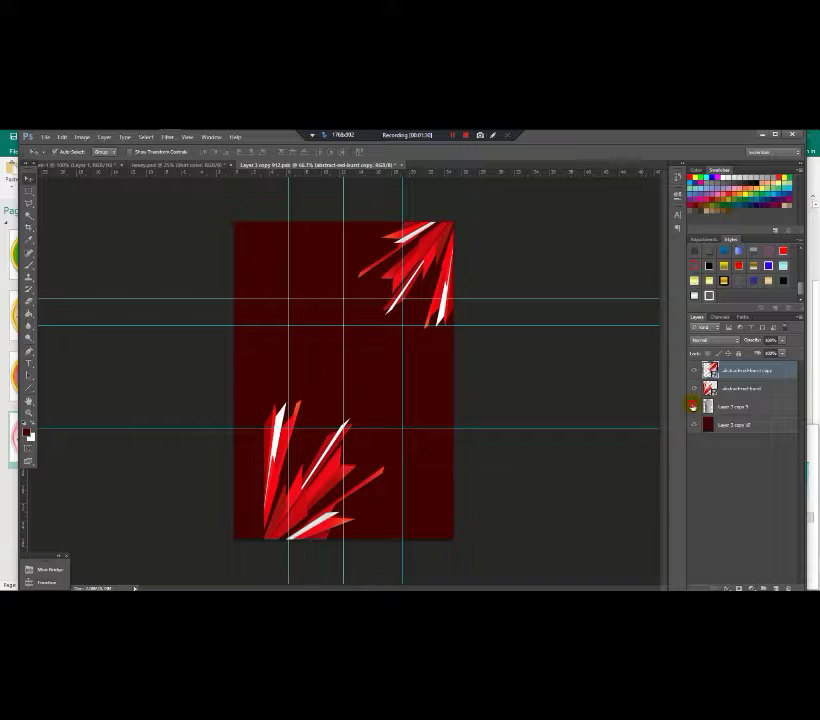
{"action": "left_click", "coordinate": [692, 407]}
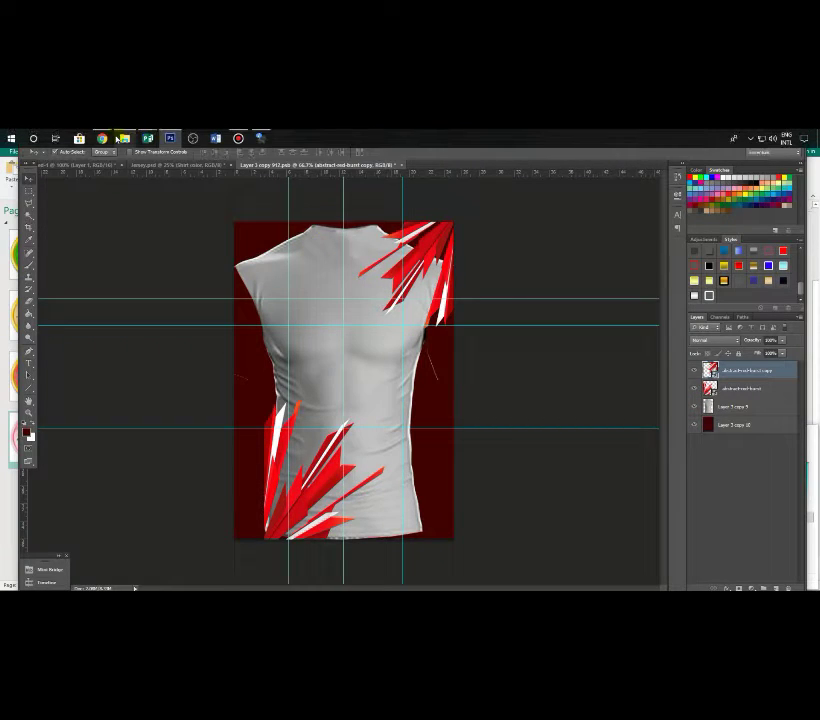
- Place the jersey design logo image from YOUTUBE's logo folder into the shirt artwork
{"action": "left_click", "coordinate": [124, 138]}
{"action": "left_click", "coordinate": [370, 196]}
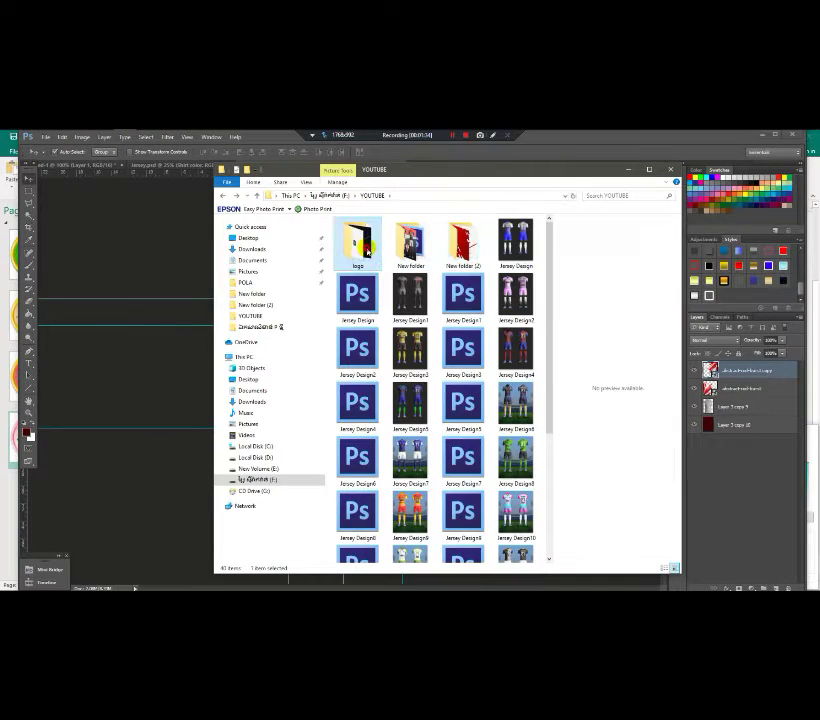
{"action": "double_click", "coordinate": [358, 240]}
{"action": "left_click_drag", "start_coordinate": [158, 341], "coordinate": [220, 360]}
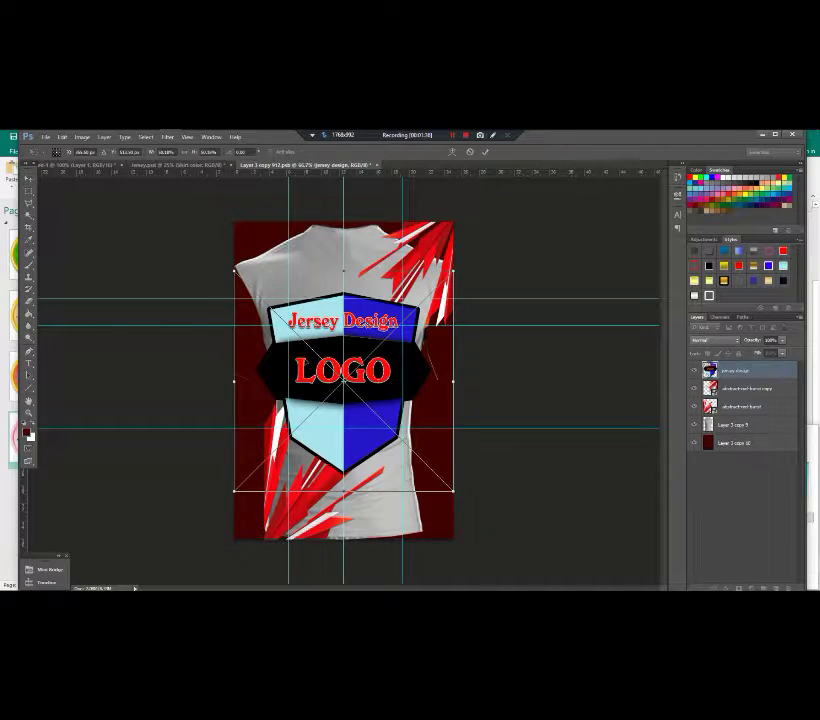
- Scale the logo to about 9.4% width and 9.6% height and position it on the chest beneath the upper-right burst
{"action": "left_click_drag", "start_coordinate": [455, 491], "coordinate": [396, 322]}
{"action": "left_click", "coordinate": [396, 322], "text": "ctrl"}
{"action": "scroll", "coordinate": [396, 322], "scroll_direction": "up", "scroll_amount": 2}
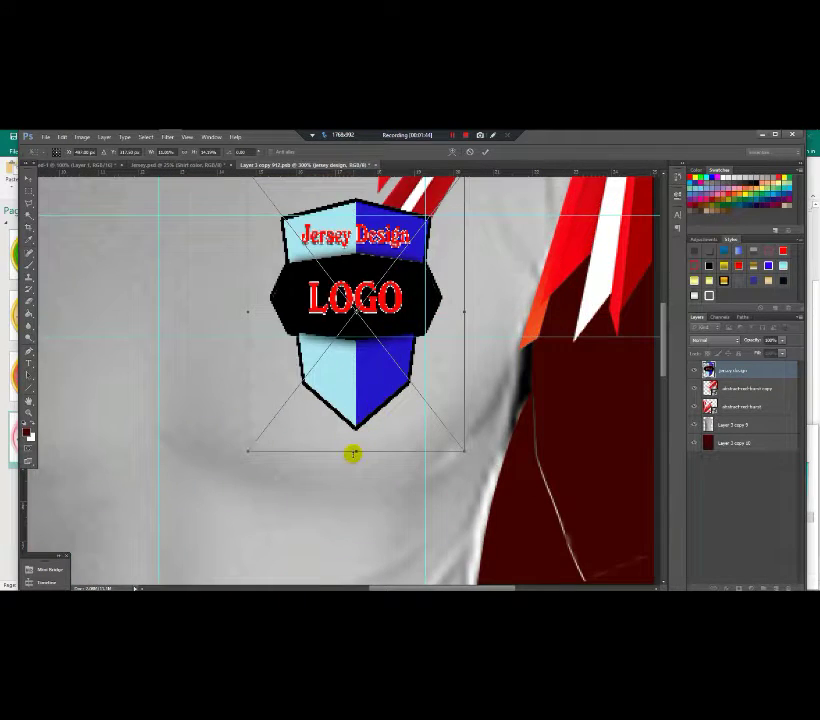
{"action": "left_click_drag", "start_coordinate": [353, 454], "coordinate": [356, 365]}
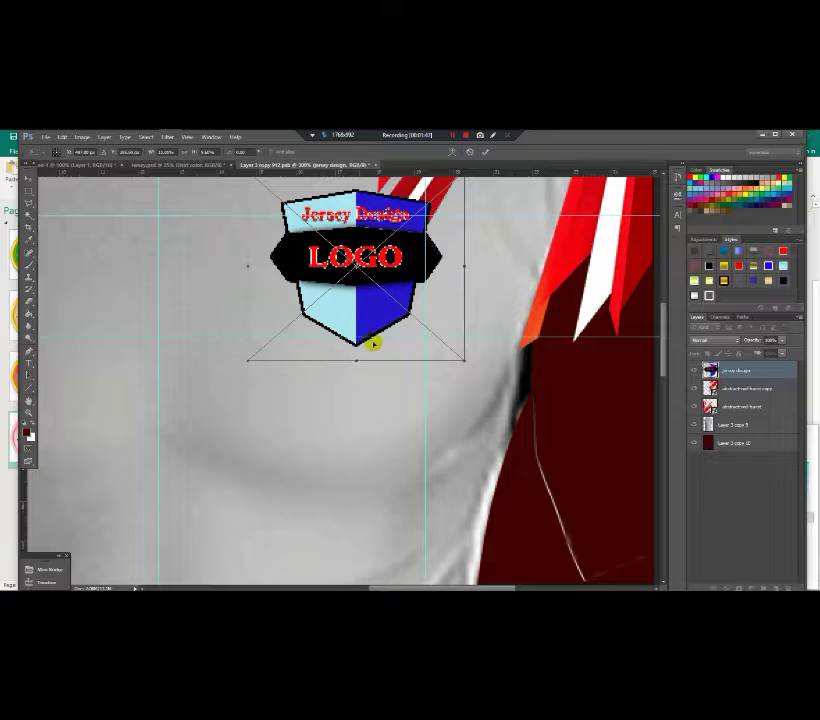
{"action": "left_click_drag", "start_coordinate": [463, 265], "coordinate": [409, 266]}
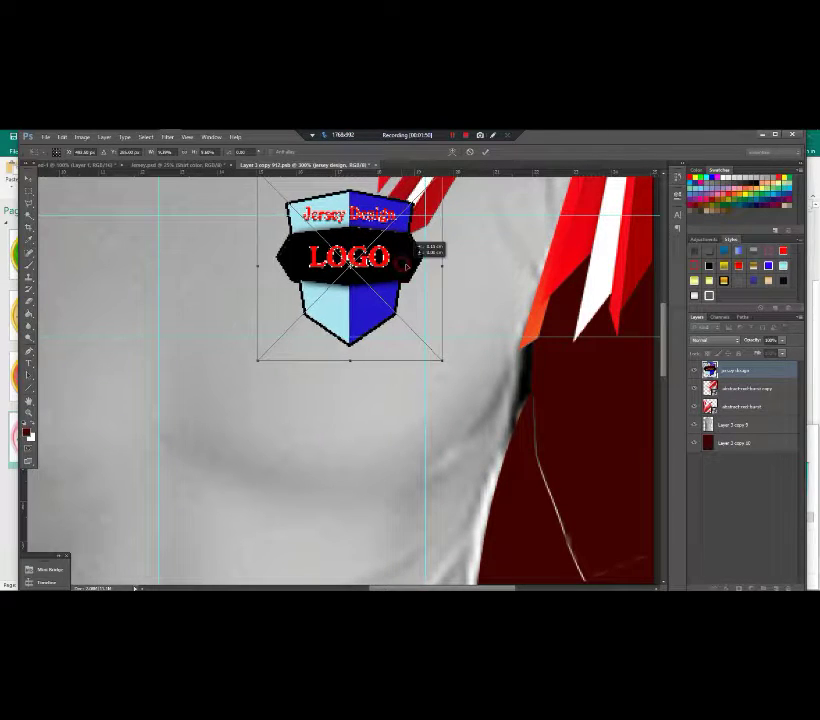
{"action": "key", "text": "Return"}
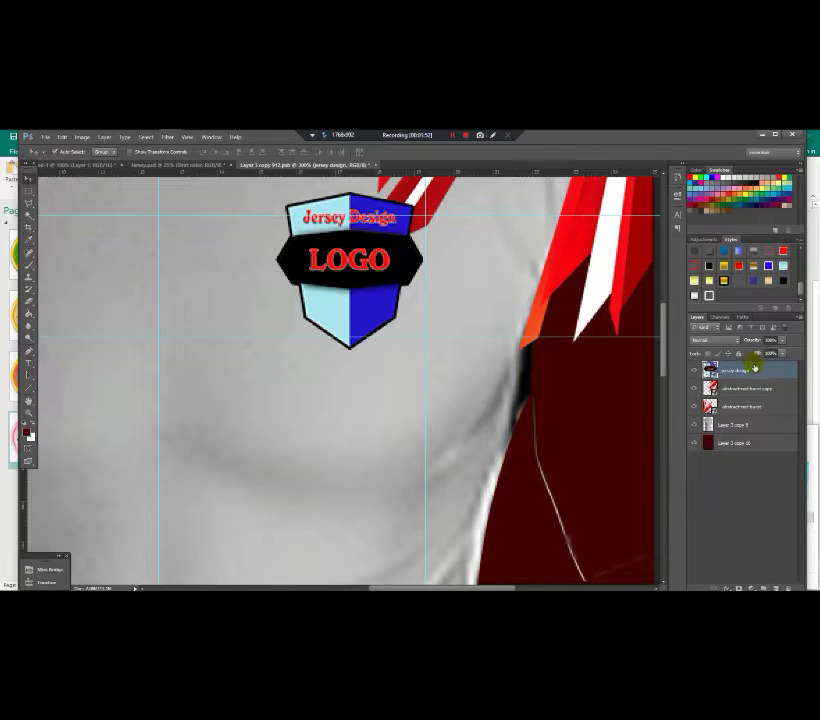
- Add a white 3 px outside stroke to the jersey design logo layer
{"action": "right_click", "coordinate": [363, 310]}
{"action": "left_click", "coordinate": [370, 165]}
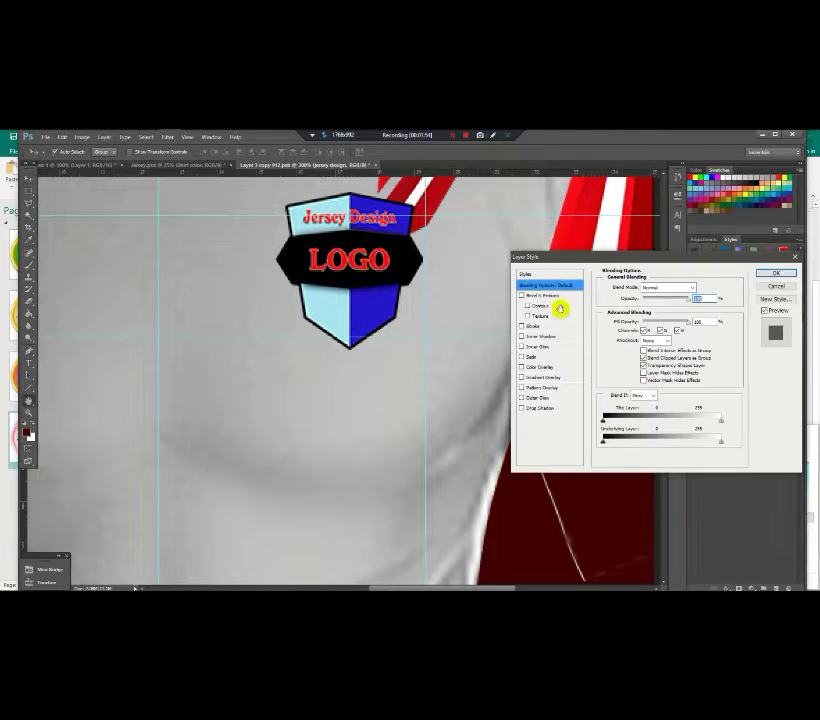
{"action": "left_click", "coordinate": [536, 326]}
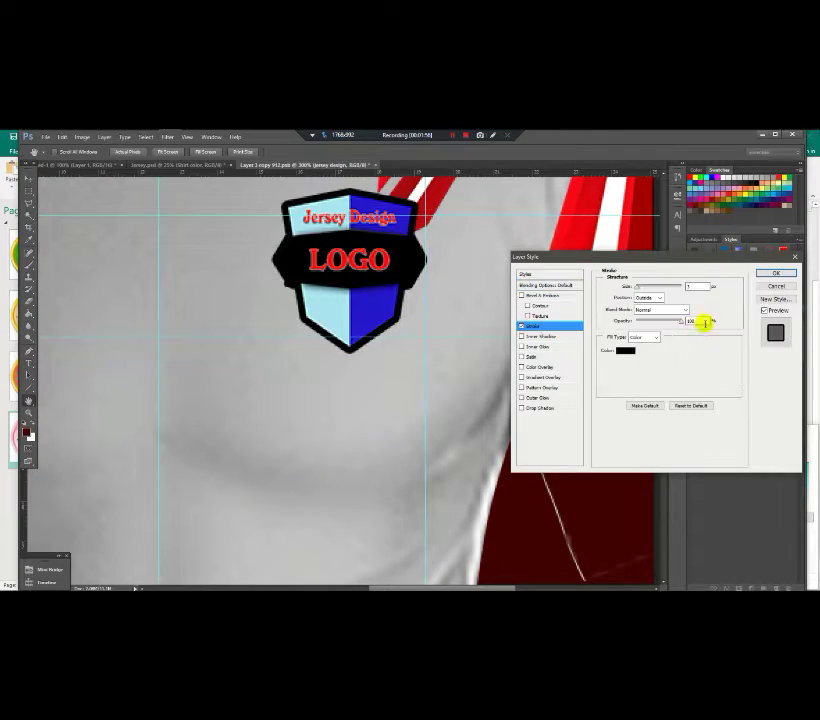
{"action": "left_click", "coordinate": [625, 350]}
{"action": "left_click", "coordinate": [566, 440]}
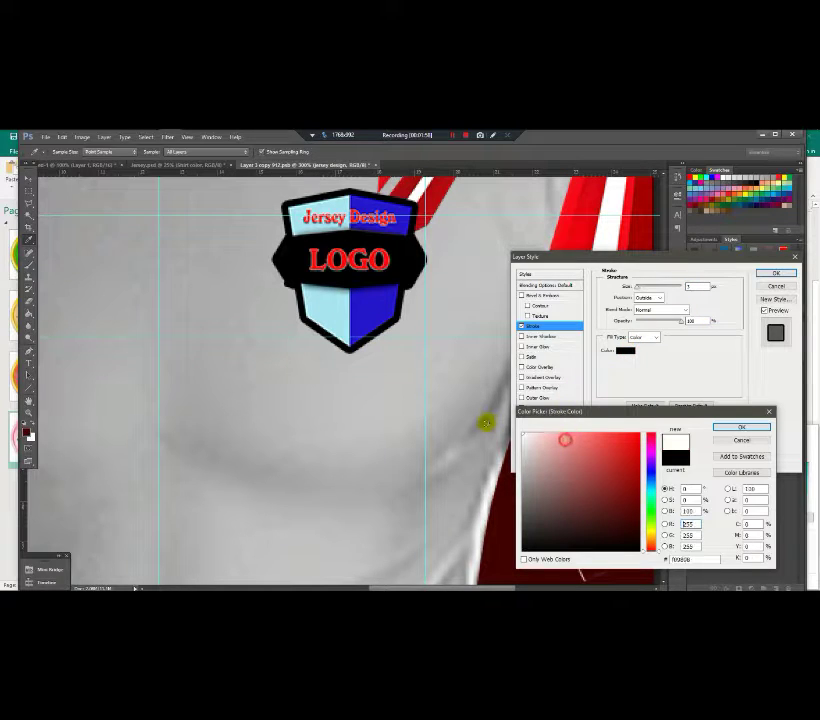
{"action": "left_click", "coordinate": [735, 428]}
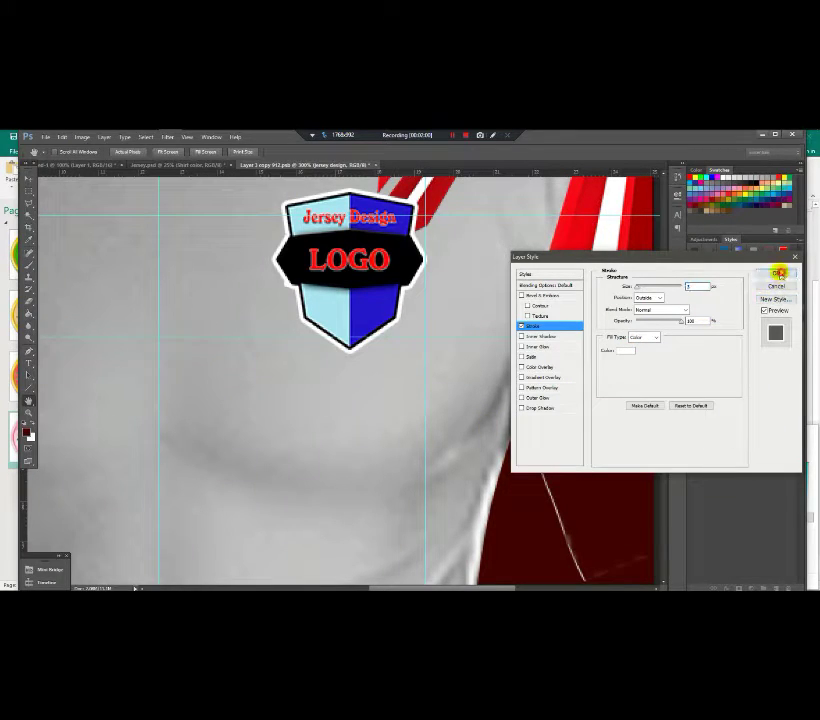
{"action": "left_click", "coordinate": [776, 273]}
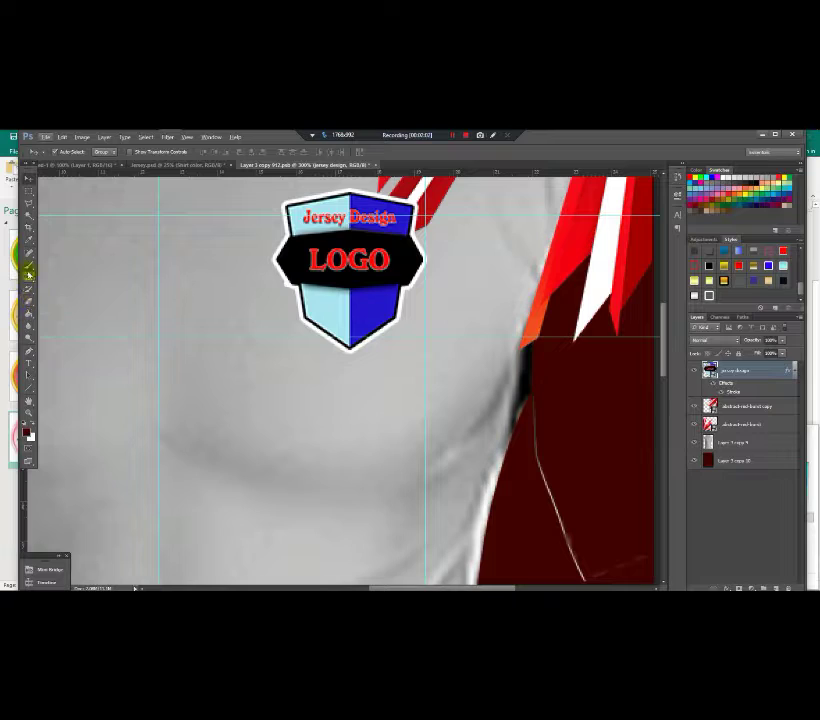
- Sample the logo's blue with the Brush tool and paint a blue swatch dab in the Untitled-1 palette document
{"action": "left_click", "coordinate": [29, 275]}
{"action": "left_click", "coordinate": [384, 308], "text": "alt"}
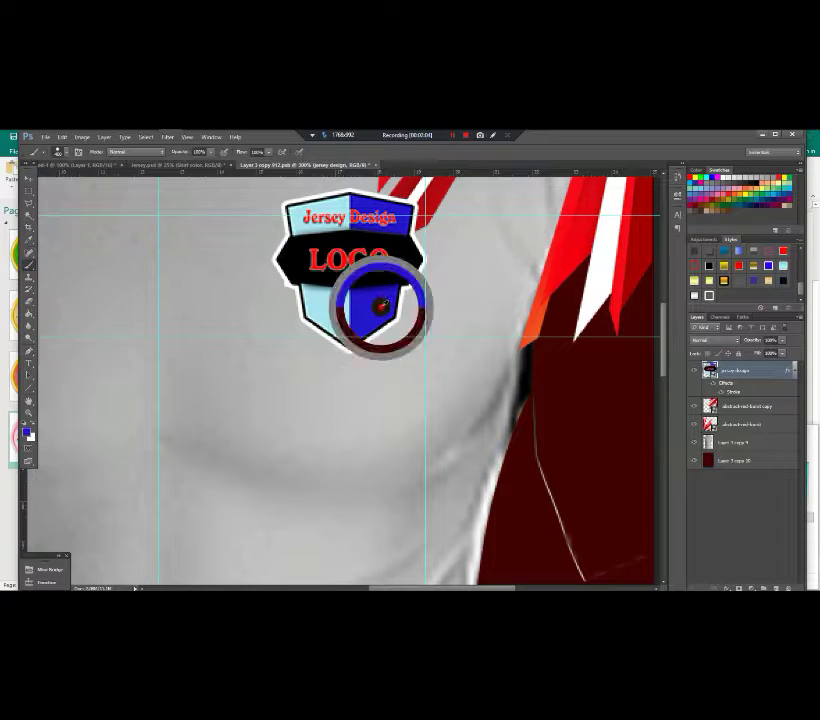
{"action": "left_click", "coordinate": [80, 166]}
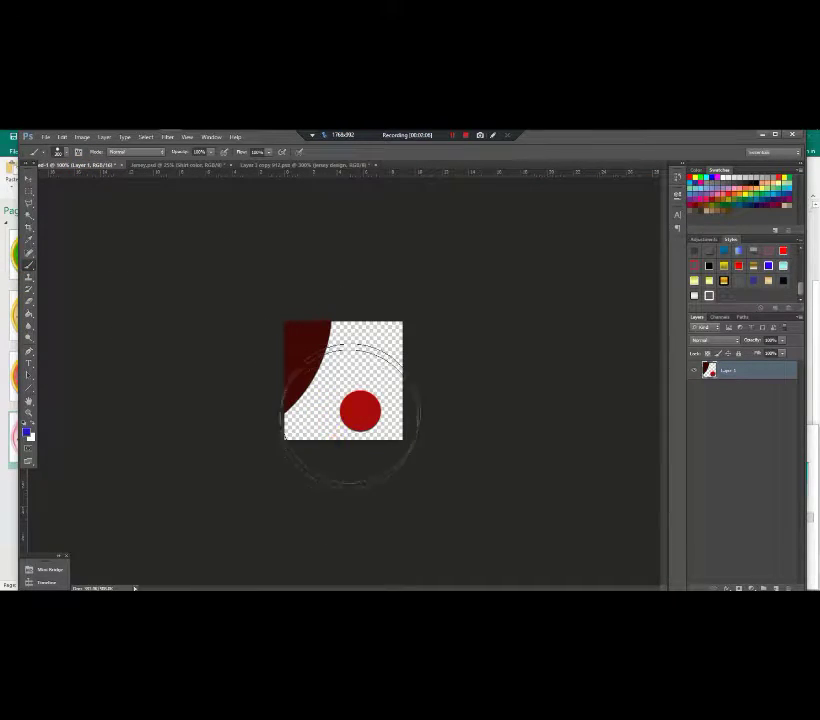
{"action": "left_click", "coordinate": [381, 342]}
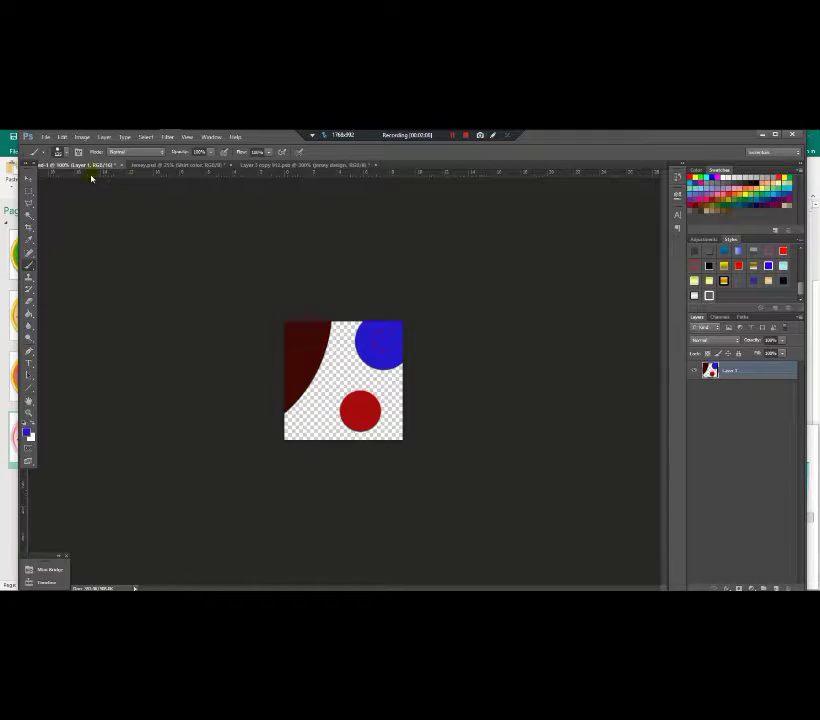
- Float the Untitled-1 palette document in its own window and park it clear of the shirt artwork
{"action": "left_click_drag", "start_coordinate": [86, 167], "coordinate": [103, 237]}
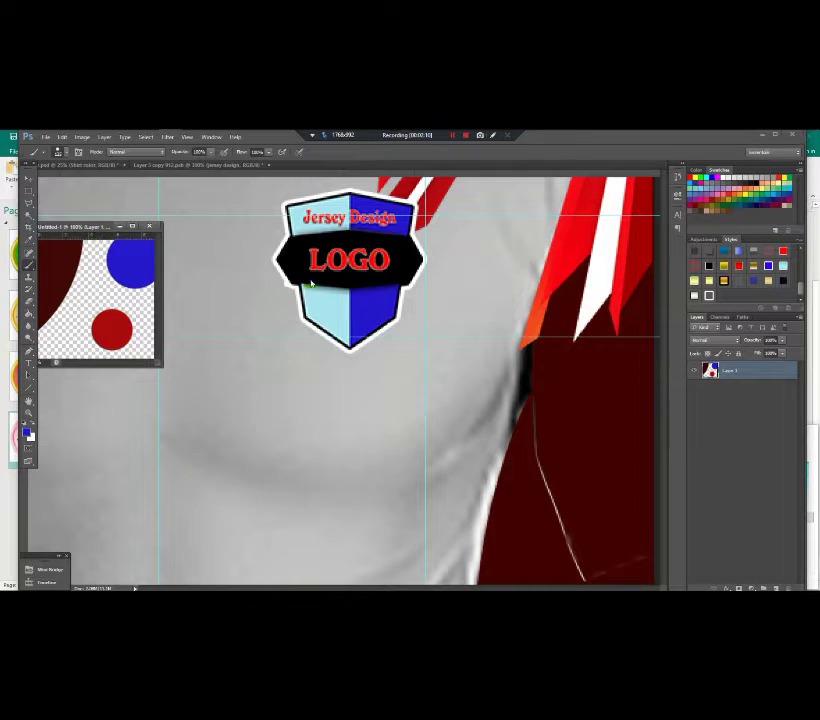
{"action": "scroll", "coordinate": [305, 300], "scroll_direction": "down", "scroll_amount": 7}
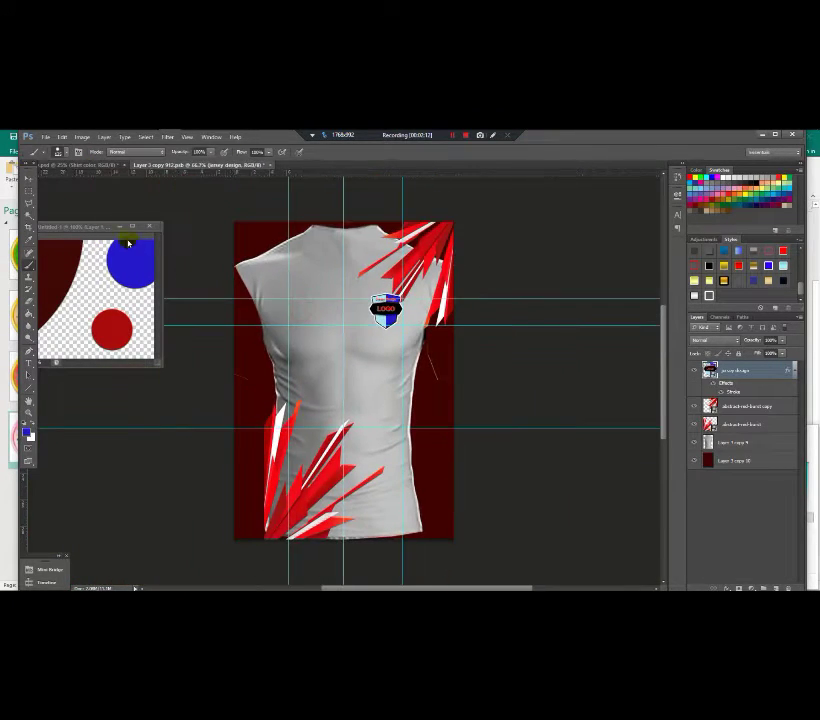
{"action": "left_click_drag", "start_coordinate": [108, 226], "coordinate": [589, 183]}
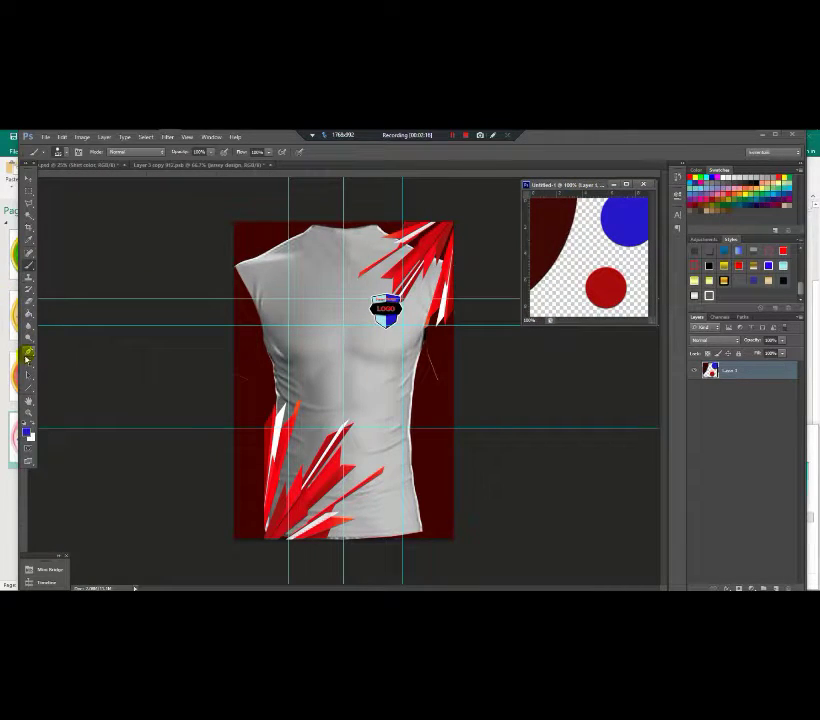
- Add the blue number 27 as text on the chest, opposite the logo, keeping the logo layer at 100% opacity
{"action": "key", "text": "t"}
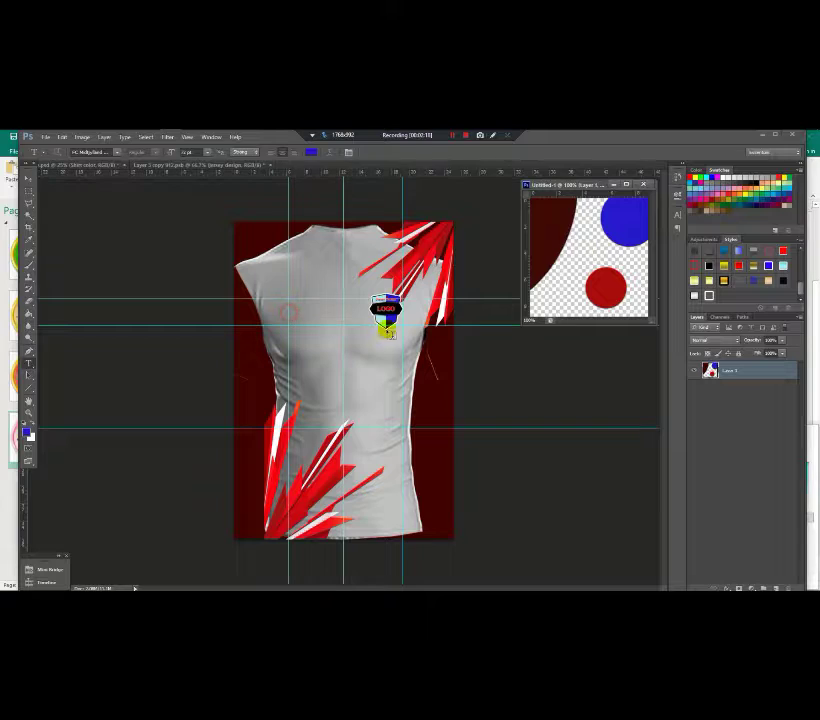
{"action": "left_click", "coordinate": [387, 331]}
{"action": "key", "text": "2"}
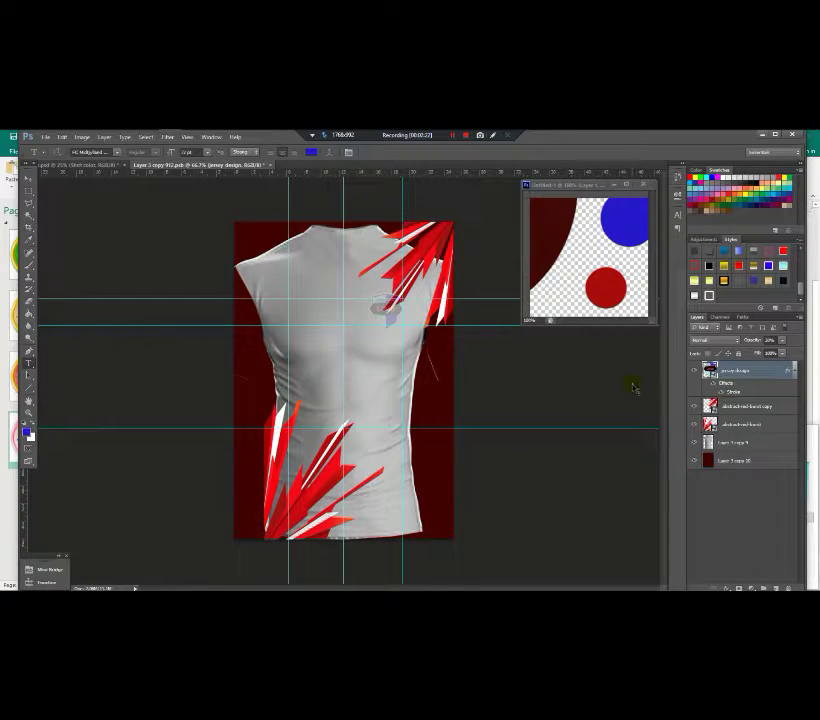
{"action": "key", "text": "0"}
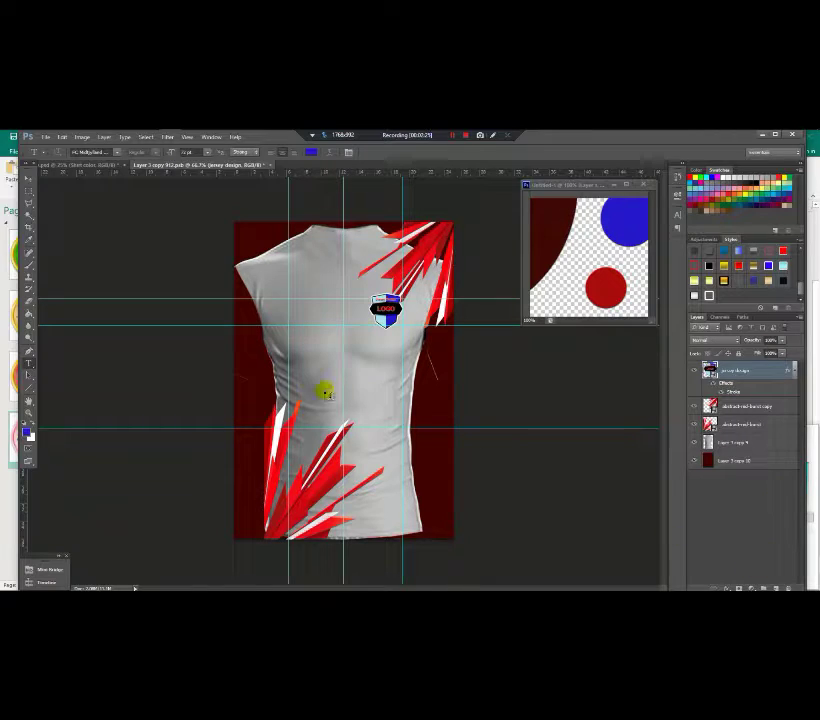
{"action": "left_click", "coordinate": [284, 314]}
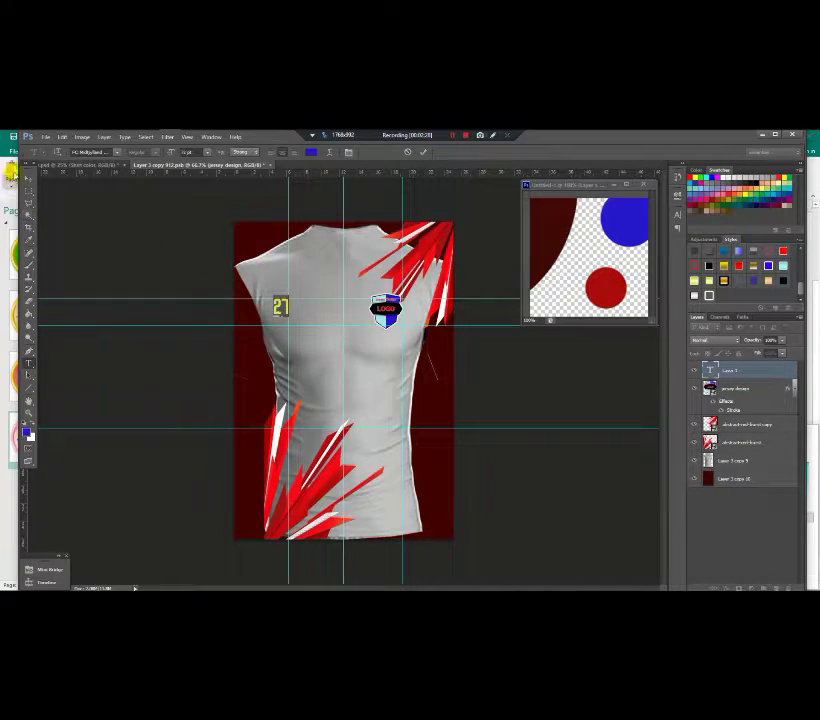
- Scale the number 27 to about 158% width and 178% height and align it level with the chest logo
{"action": "left_click", "coordinate": [31, 178]}
{"action": "key", "text": "ctrl+t"}
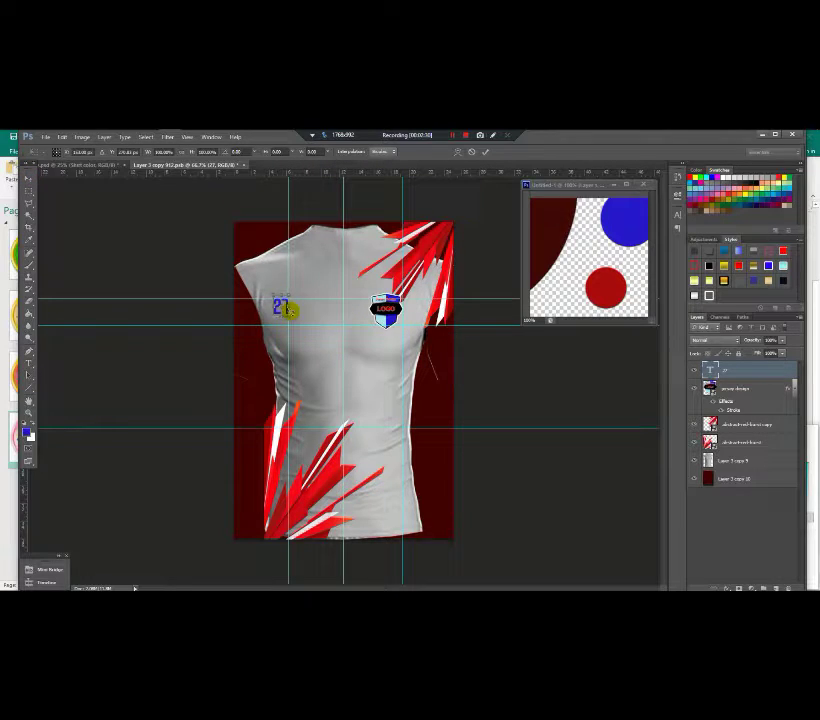
{"action": "left_click_drag", "start_coordinate": [287, 311], "coordinate": [317, 312]}
{"action": "scroll", "coordinate": [306, 316], "scroll_direction": "up", "scroll_amount": 1}
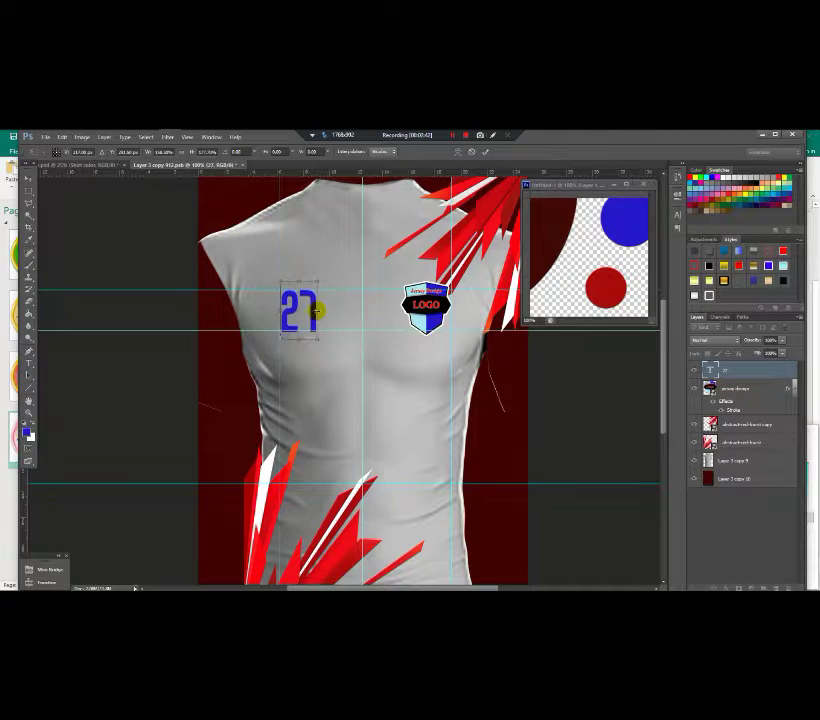
{"action": "key", "text": "Return"}
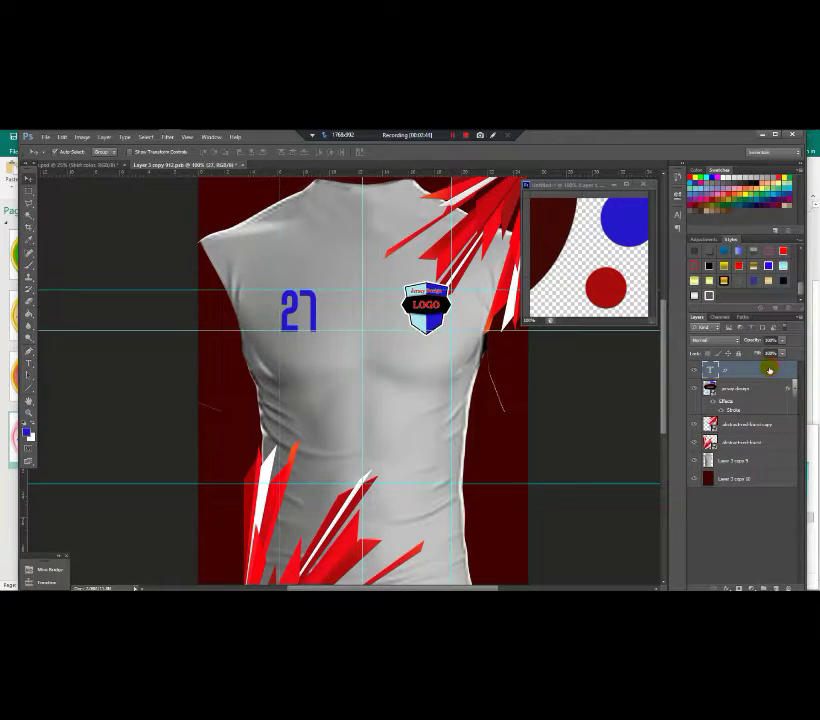
- Add a white 3 px outside stroke to the number 27 text layer
{"action": "double_click", "coordinate": [769, 370]}
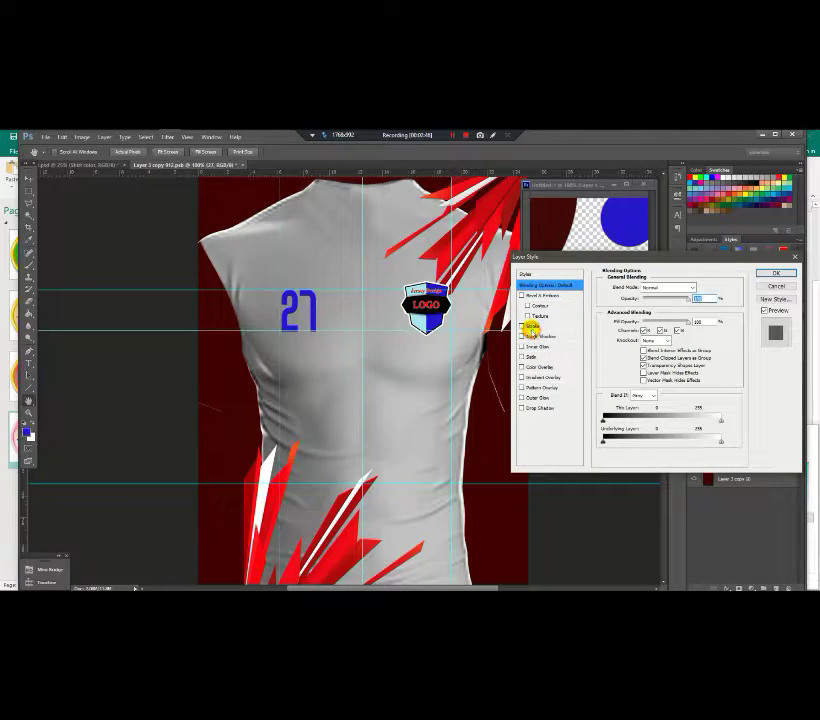
{"action": "left_click", "coordinate": [531, 326]}
{"action": "left_click", "coordinate": [620, 351]}
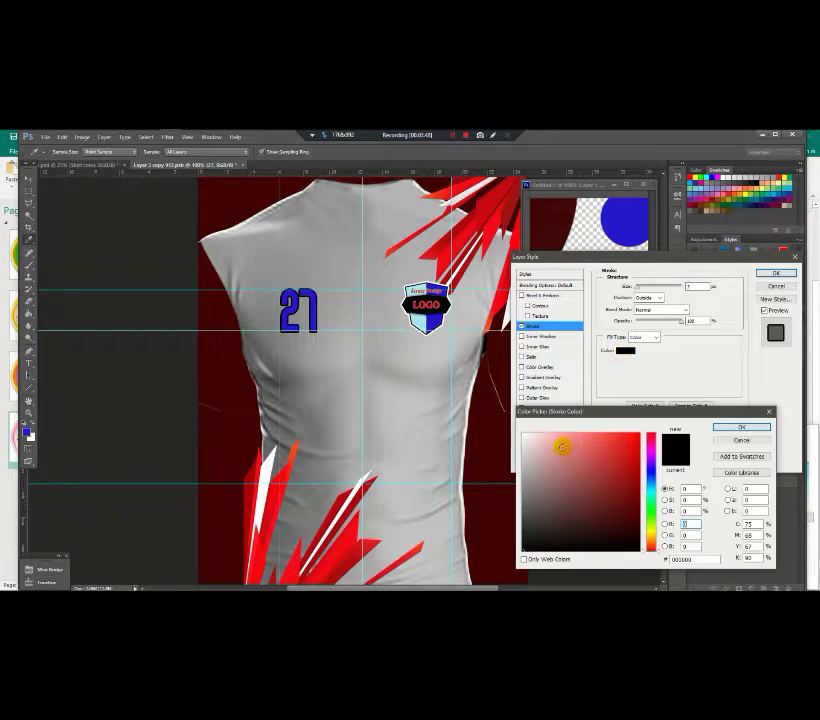
{"action": "left_click", "coordinate": [518, 434]}
{"action": "left_click", "coordinate": [758, 430]}
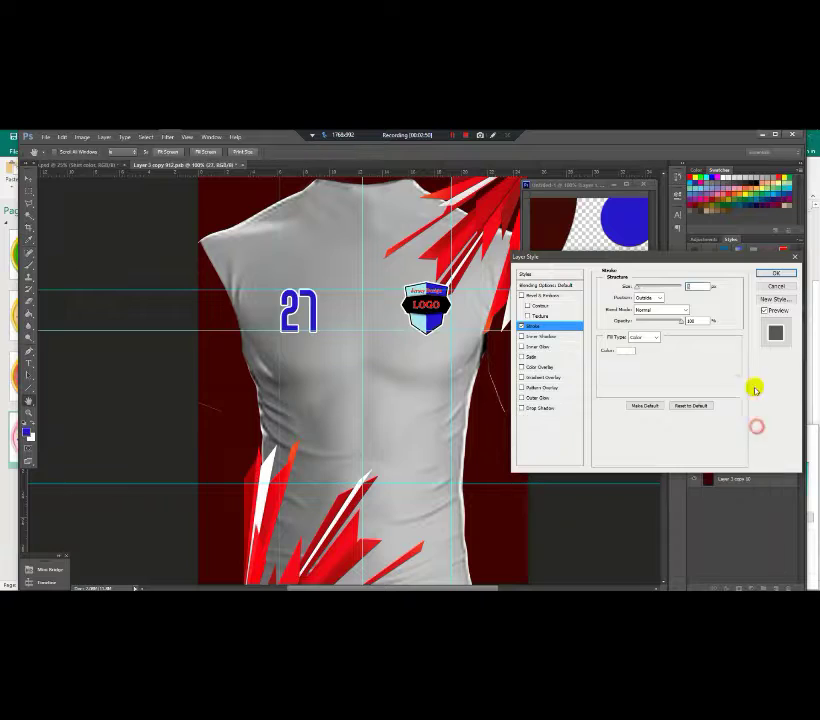
{"action": "left_click", "coordinate": [775, 275]}
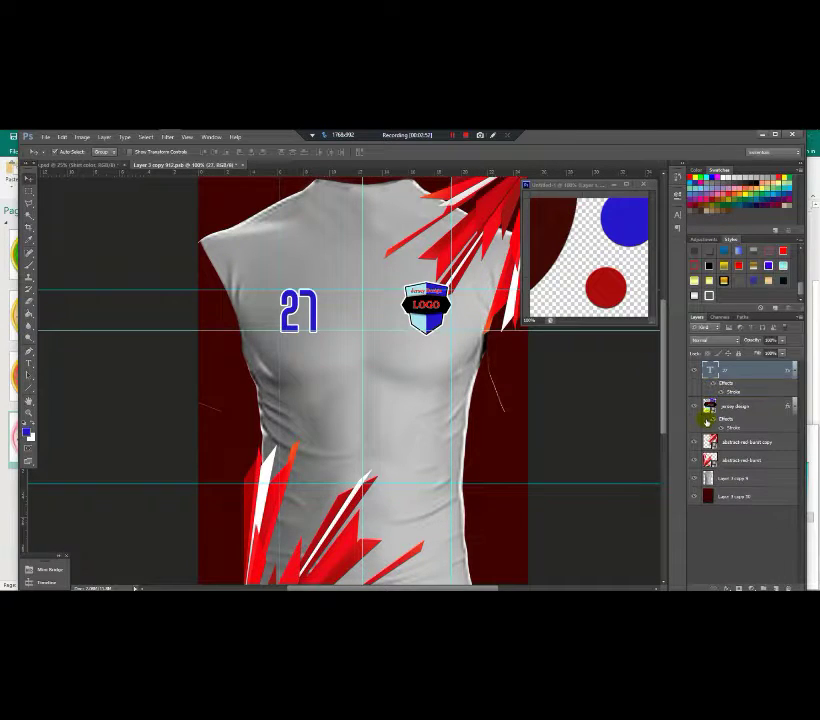
- Hide the grey shirt template layer, Layer 3 copy 9, and save and close the shirt artwork Layer 3 copy 912.psb
{"action": "left_click", "coordinate": [697, 479]}
{"action": "scroll", "coordinate": [311, 334], "scroll_direction": "down", "scroll_amount": 1}
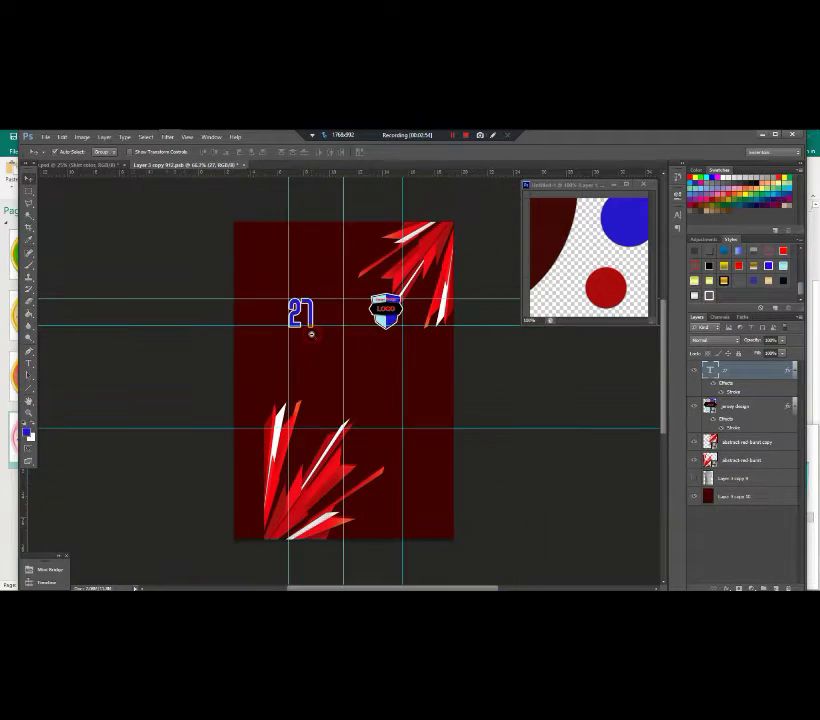
{"action": "left_click", "coordinate": [244, 164]}
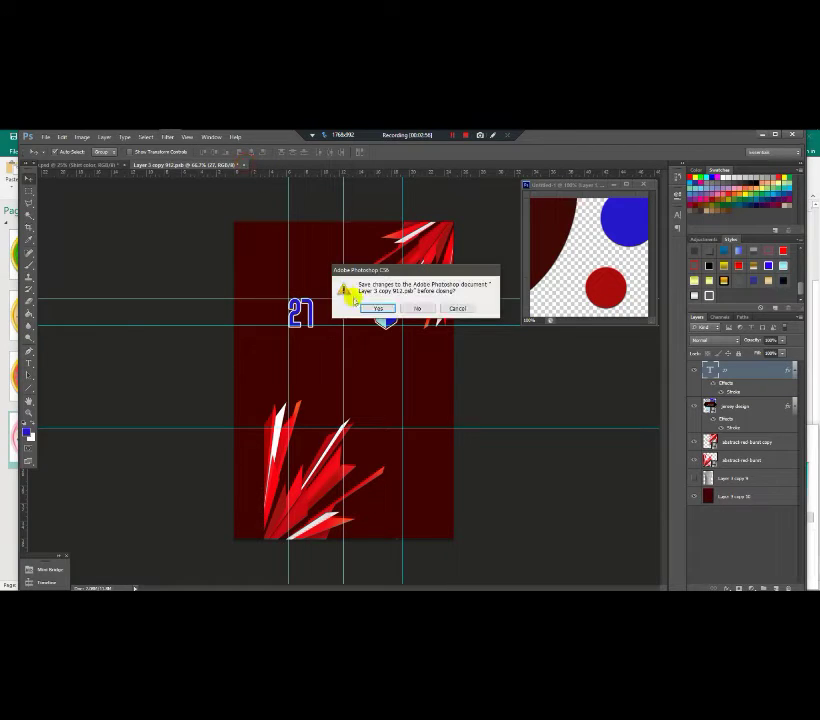
{"action": "left_click", "coordinate": [381, 308]}
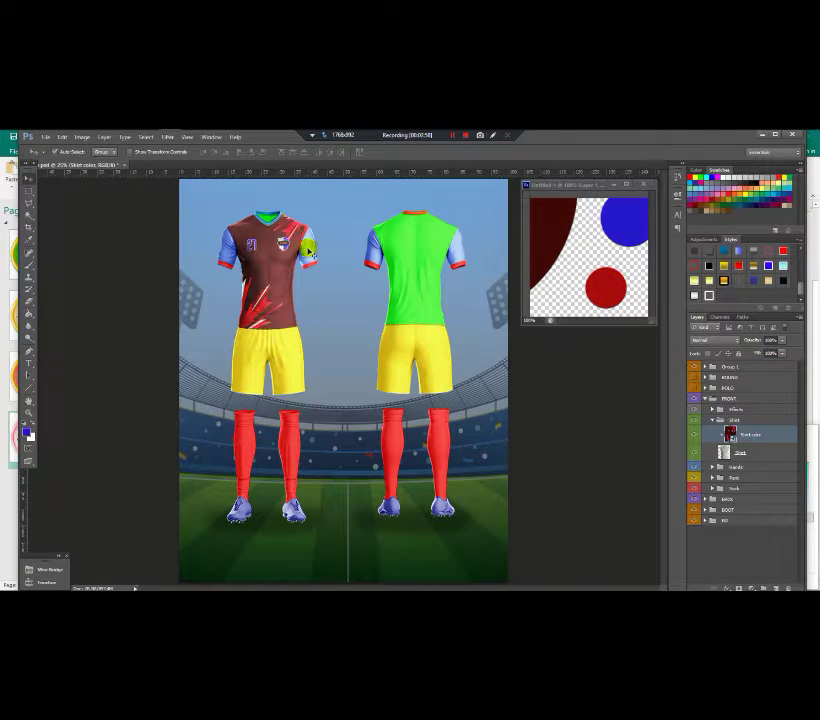
- Examine the updated front shirt design on the full kit mockup, up close and as a whole
{"action": "scroll", "coordinate": [268, 228], "scroll_direction": "up", "scroll_amount": 3}
{"action": "scroll", "coordinate": [342, 267], "scroll_direction": "down", "scroll_amount": 3}
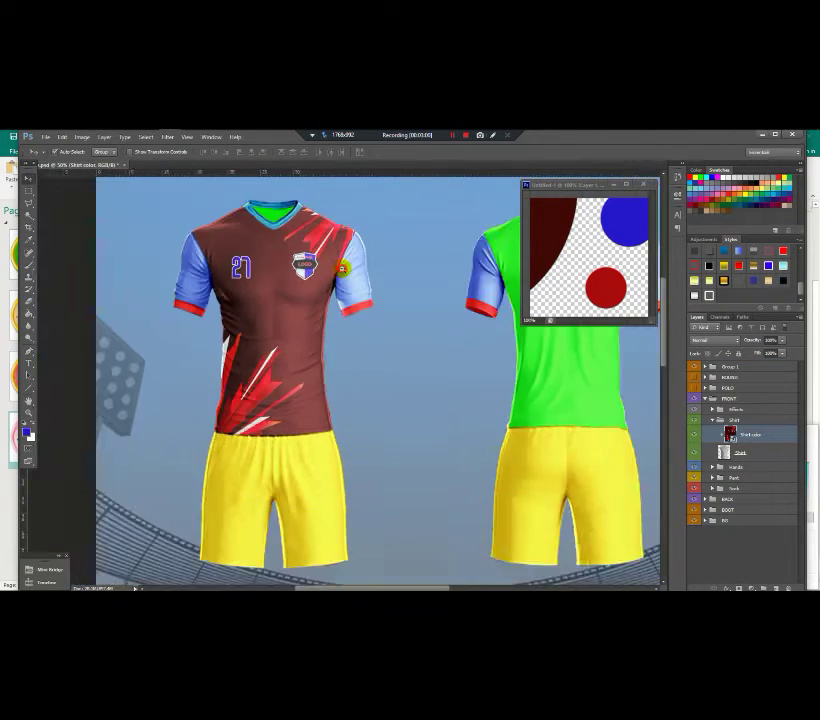
{"action": "scroll", "coordinate": [341, 268], "scroll_direction": "up", "scroll_amount": 3}
{"action": "scroll", "coordinate": [320, 285], "scroll_direction": "down", "scroll_amount": 4}
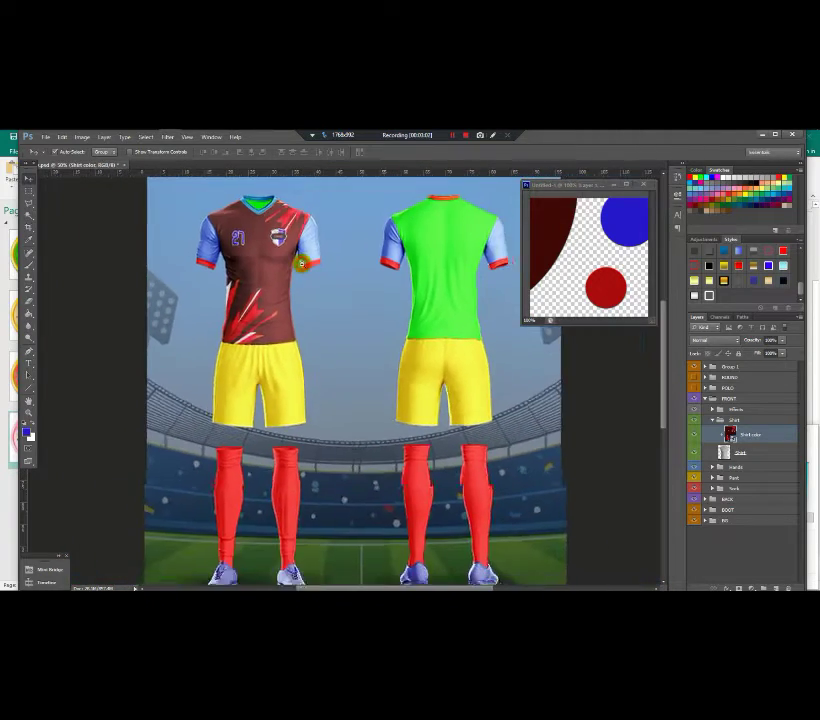
{"action": "scroll", "coordinate": [307, 296], "scroll_direction": "up", "scroll_amount": 2}
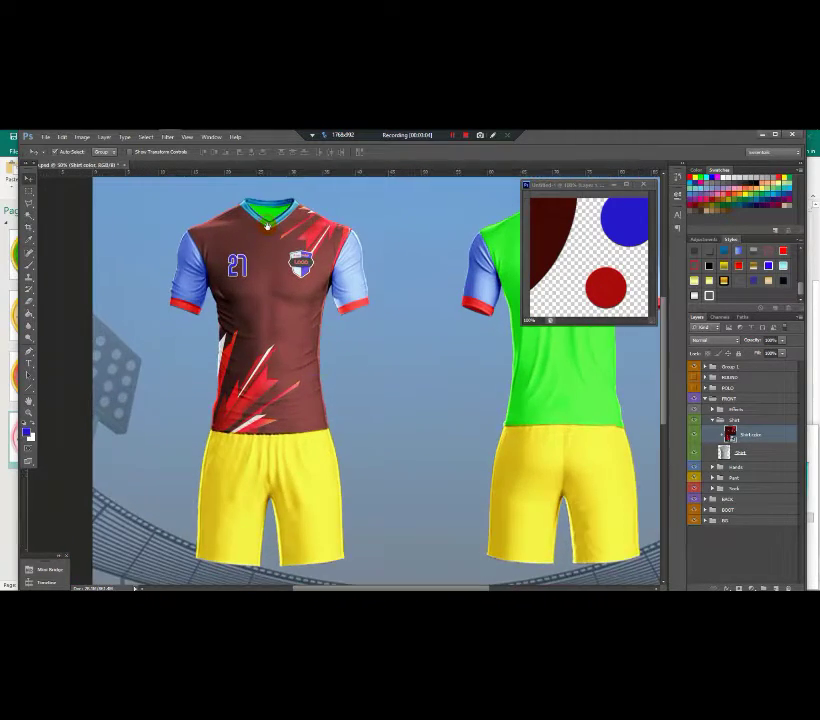
{"action": "scroll", "coordinate": [307, 296], "scroll_direction": "down", "scroll_amount": 1}
{"action": "scroll", "coordinate": [318, 253], "scroll_direction": "down", "scroll_amount": 1}
{"action": "scroll", "coordinate": [318, 253], "scroll_direction": "up", "scroll_amount": 2}
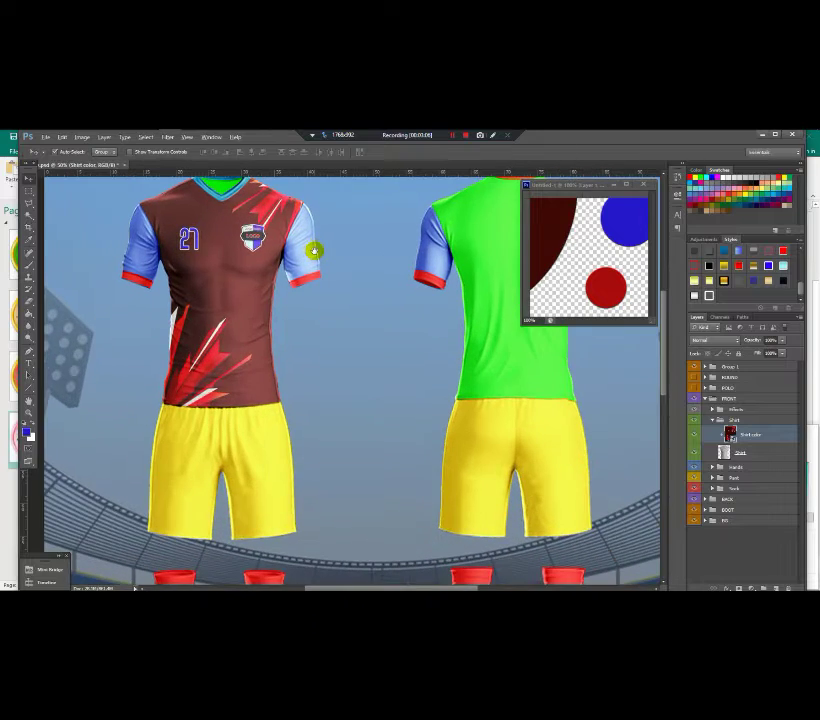
{"action": "scroll", "coordinate": [315, 250], "scroll_direction": "down", "scroll_amount": 1}
{"action": "scroll", "coordinate": [315, 250], "scroll_direction": "up", "scroll_amount": 1}
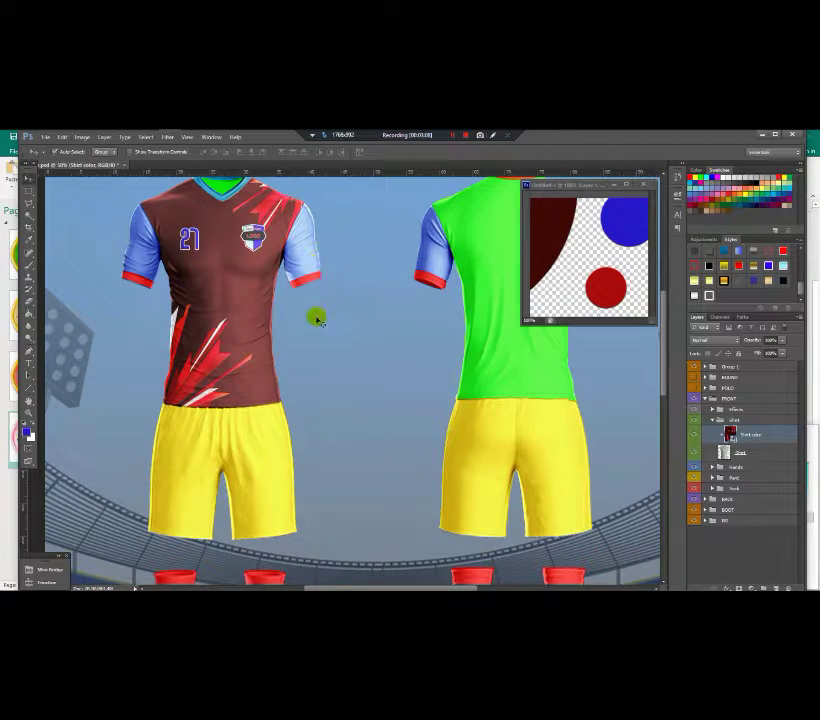
{"action": "scroll", "coordinate": [262, 287], "scroll_direction": "down", "scroll_amount": 1}
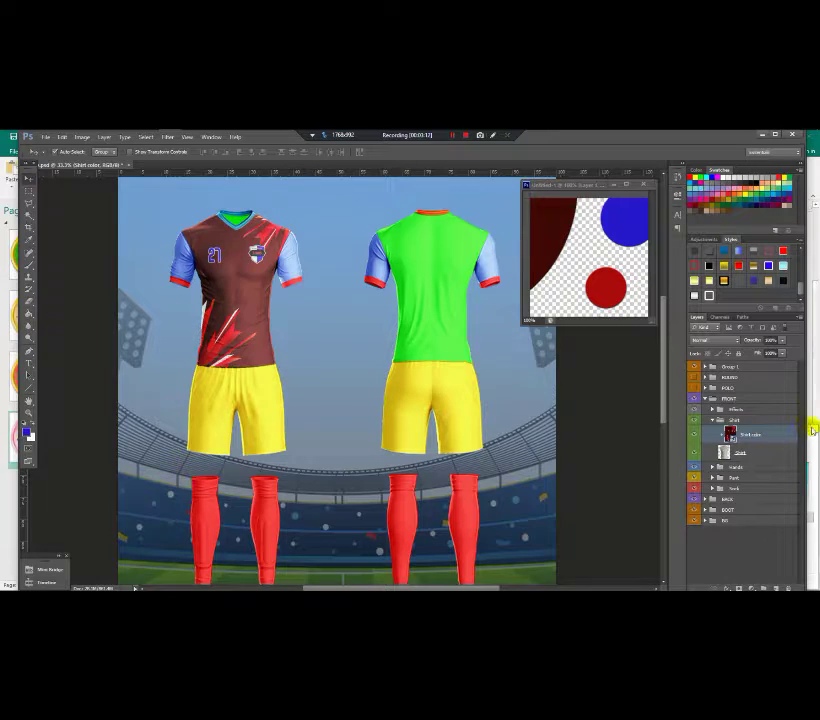
- Open the 1 color artwork in the front Hands group and paint its red rectangle dark red with the Brush tool
{"action": "left_click", "coordinate": [760, 453]}
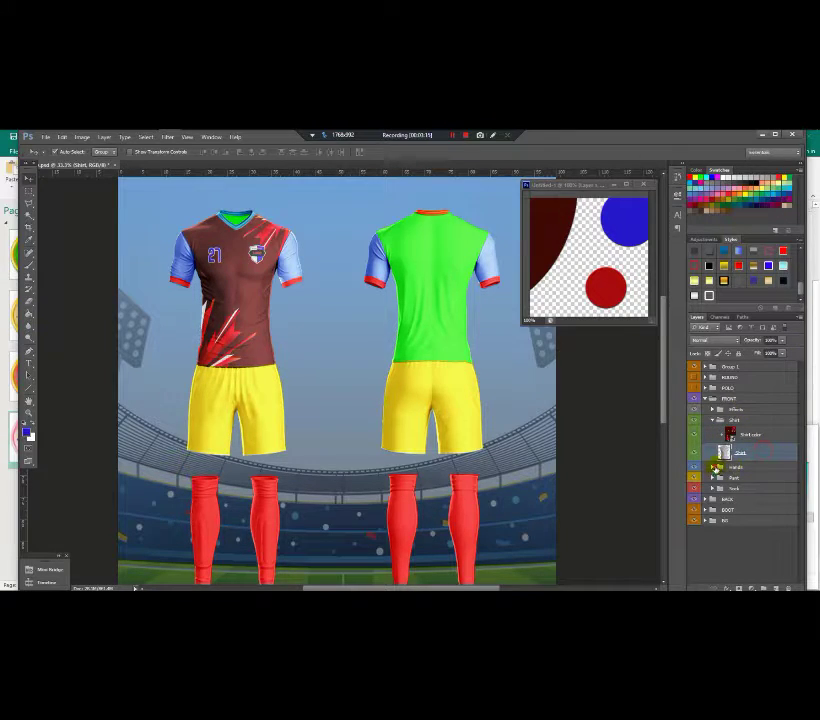
{"action": "left_click", "coordinate": [714, 467]}
{"action": "left_click", "coordinate": [721, 477]}
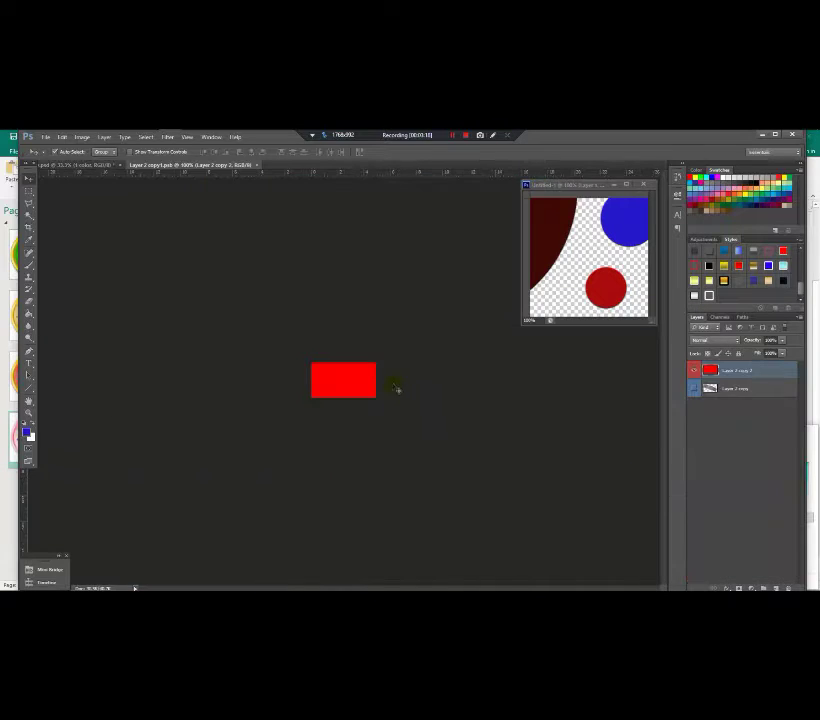
{"action": "left_click", "coordinate": [30, 265]}
{"action": "mouse_move", "coordinate": [220, 362]}
{"action": "left_mouse_down"}
{"action": "mouse_move", "coordinate": [357, 391]}
{"action": "mouse_move", "coordinate": [382, 372]}
{"action": "left_mouse_up"}
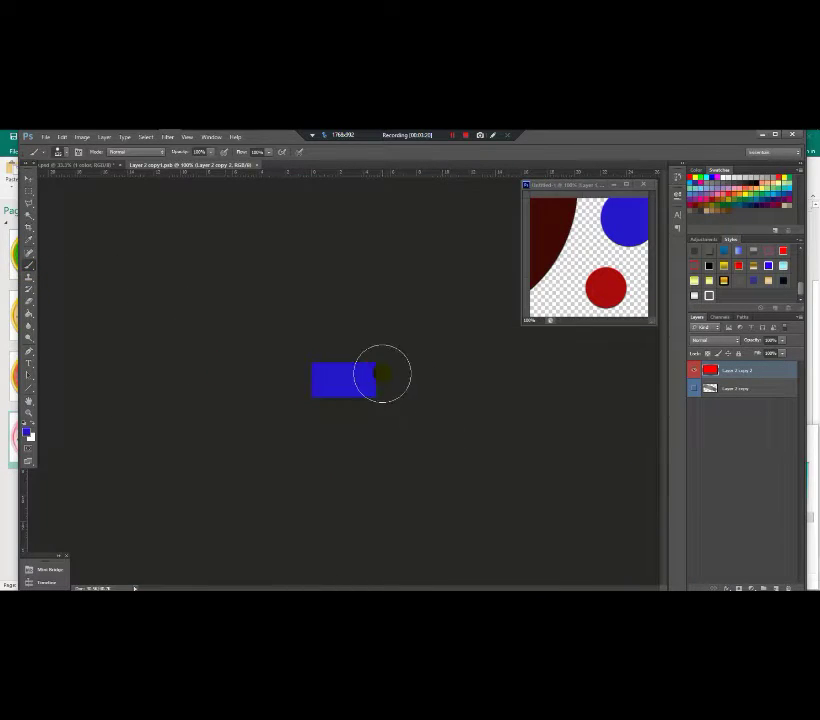
{"action": "key", "text": "ctrl+z"}
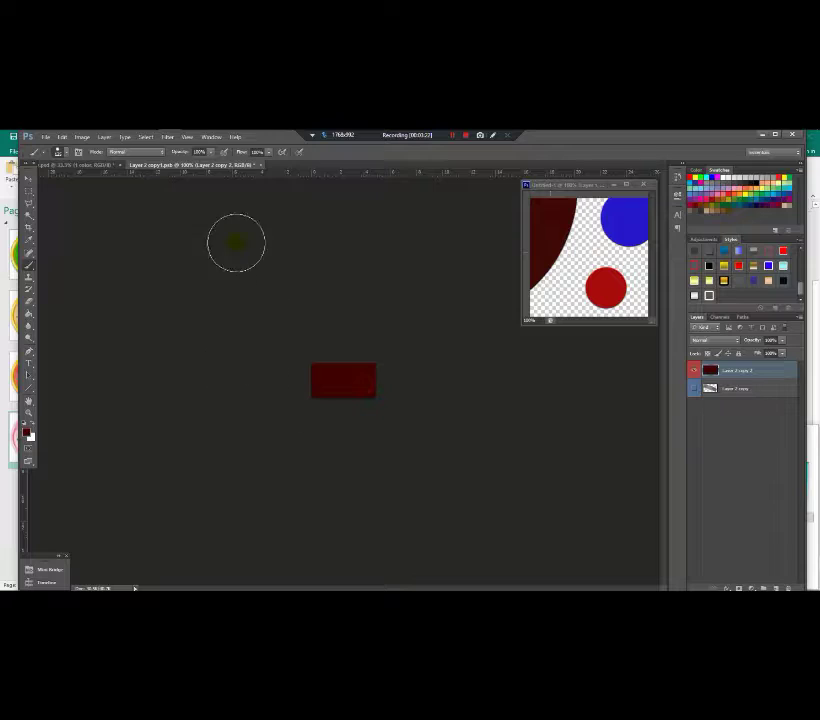
- Save and close the Right group's 1 color artwork, and paint the front Left group's 1 color artwork dark red, saving and closing it
{"action": "left_click", "coordinate": [260, 168]}
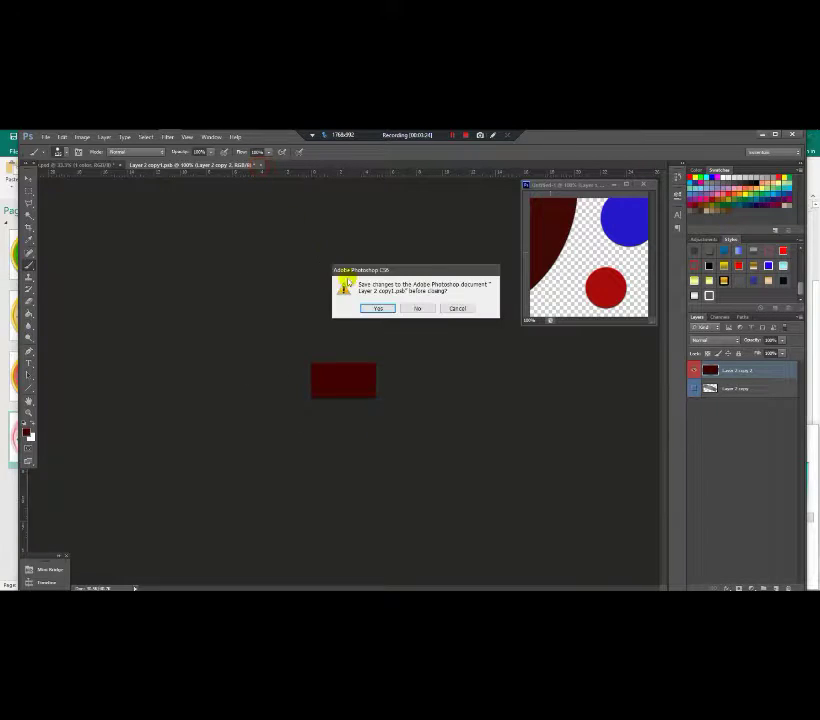
{"action": "left_click", "coordinate": [392, 309]}
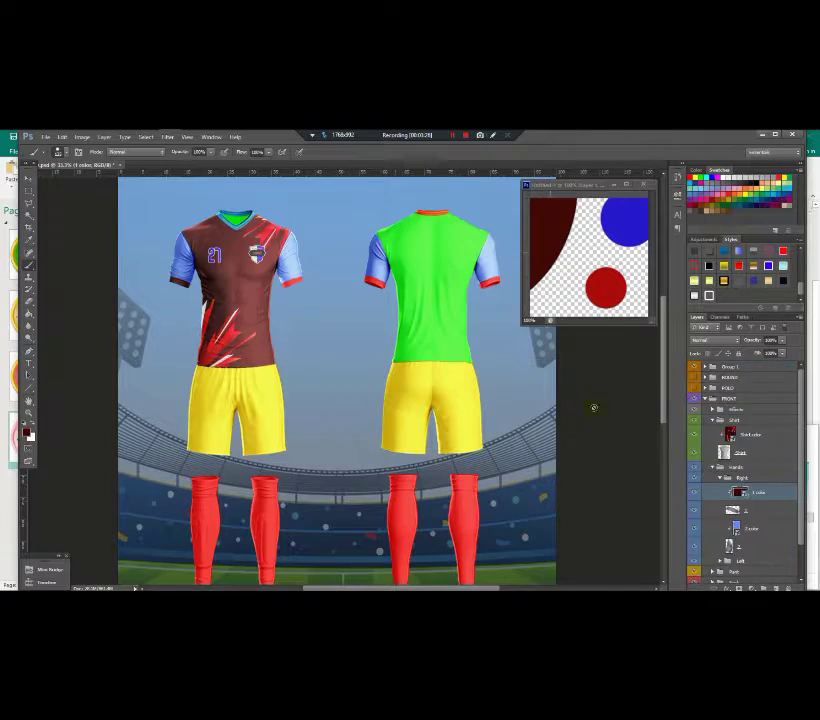
{"action": "scroll", "coordinate": [737, 495], "scroll_direction": "down", "scroll_amount": 1}
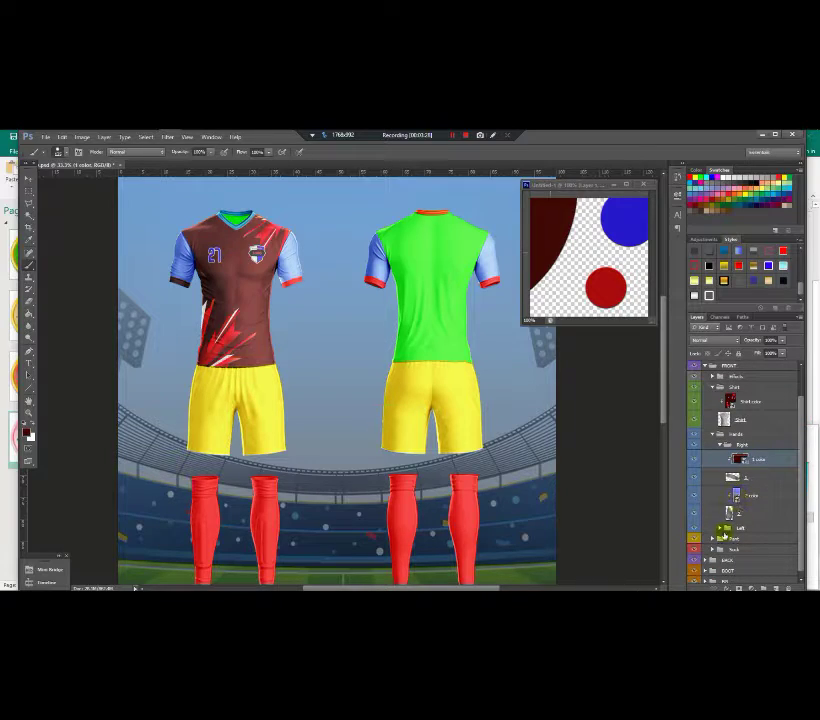
{"action": "left_click", "coordinate": [719, 527]}
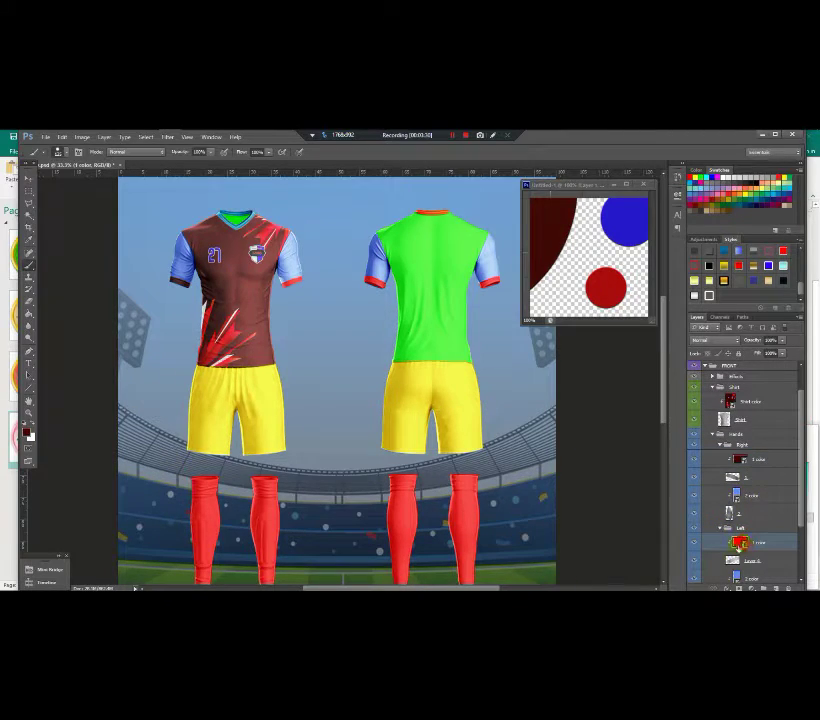
{"action": "double_click", "coordinate": [739, 545]}
{"action": "mouse_move", "coordinate": [295, 400]}
{"action": "left_mouse_down"}
{"action": "mouse_move", "coordinate": [505, 390]}
{"action": "mouse_move", "coordinate": [290, 271]}
{"action": "left_mouse_up"}
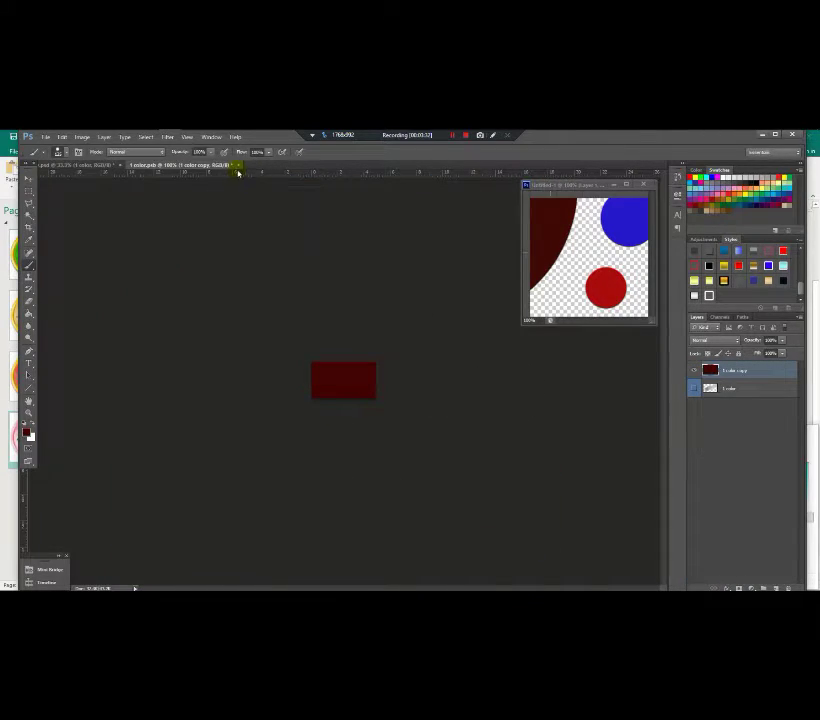
{"action": "left_click", "coordinate": [239, 167]}
{"action": "left_click", "coordinate": [375, 308]}
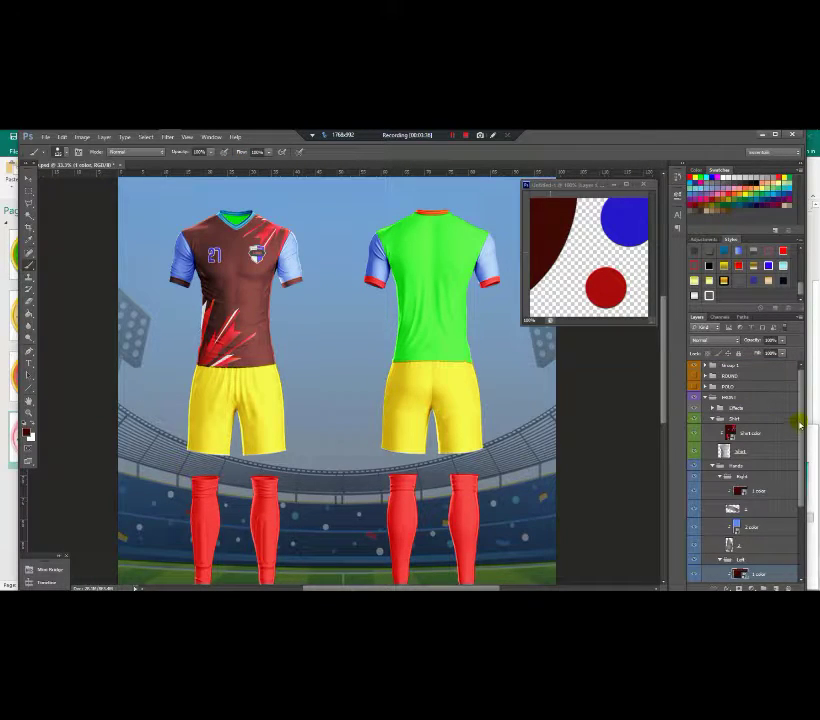
- Paint the 2 color artwork in the front Right hand group bright red with the Brush tool, and save and close it
{"action": "left_click_drag", "start_coordinate": [800, 425], "coordinate": [805, 481]}
{"action": "left_click", "coordinate": [740, 436]}
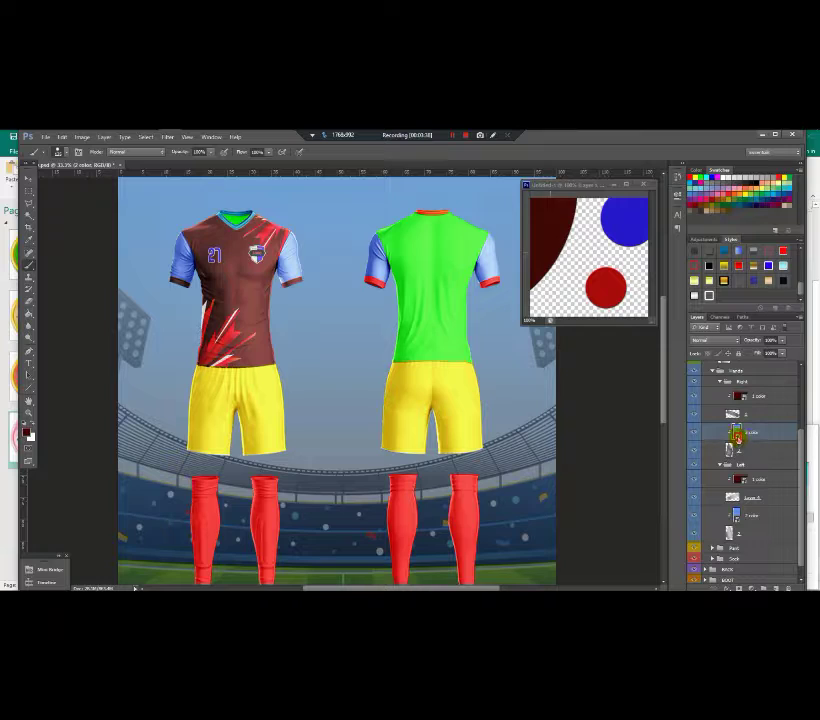
{"action": "double_click", "coordinate": [737, 436]}
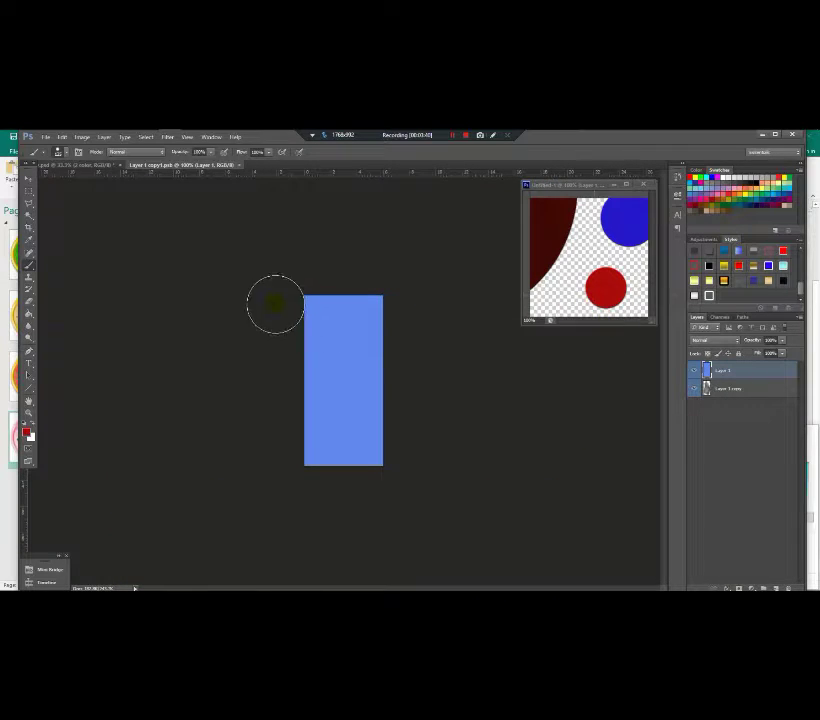
{"action": "mouse_move", "coordinate": [275, 302]}
{"action": "left_mouse_down"}
{"action": "mouse_move", "coordinate": [410, 321]}
{"action": "mouse_move", "coordinate": [181, 377]}
{"action": "mouse_move", "coordinate": [231, 404]}
{"action": "mouse_move", "coordinate": [372, 460]}
{"action": "left_mouse_up"}
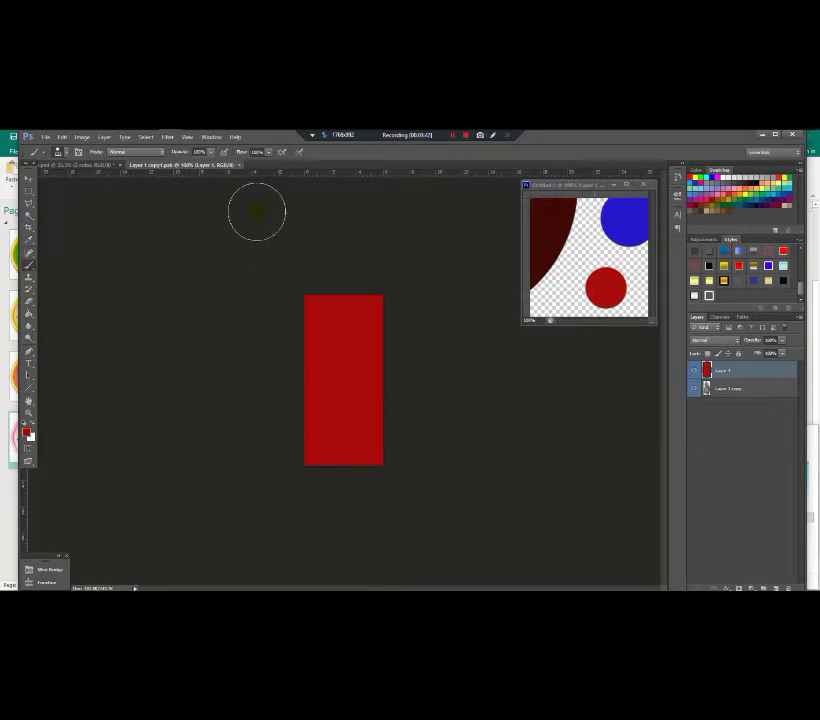
{"action": "left_click", "coordinate": [241, 168]}
{"action": "left_click", "coordinate": [373, 307]}
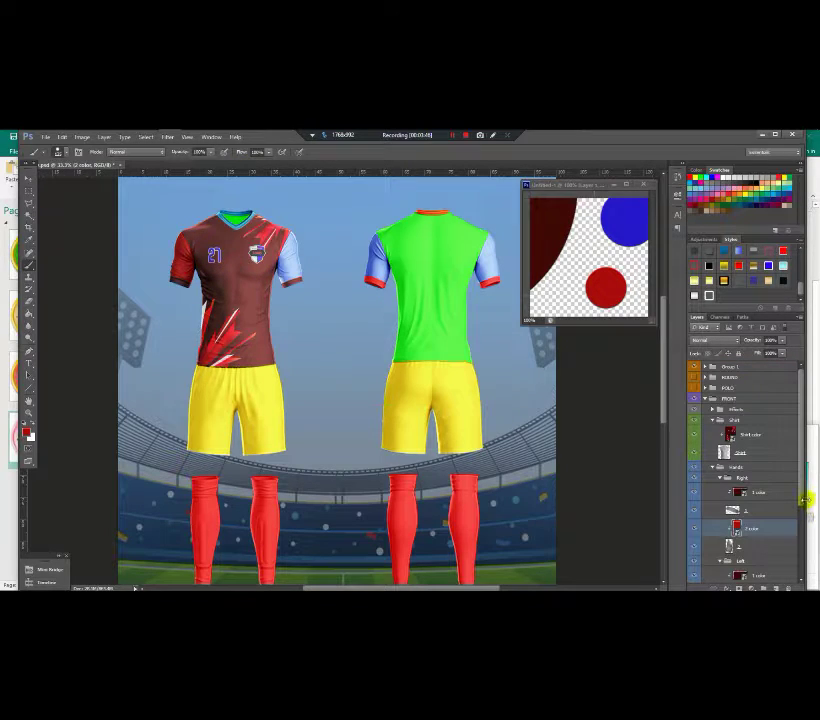
- Paint the 2 color artwork in the front Left hand group bright red, and save and close it
{"action": "scroll", "coordinate": [757, 533], "scroll_direction": "down", "scroll_amount": 2}
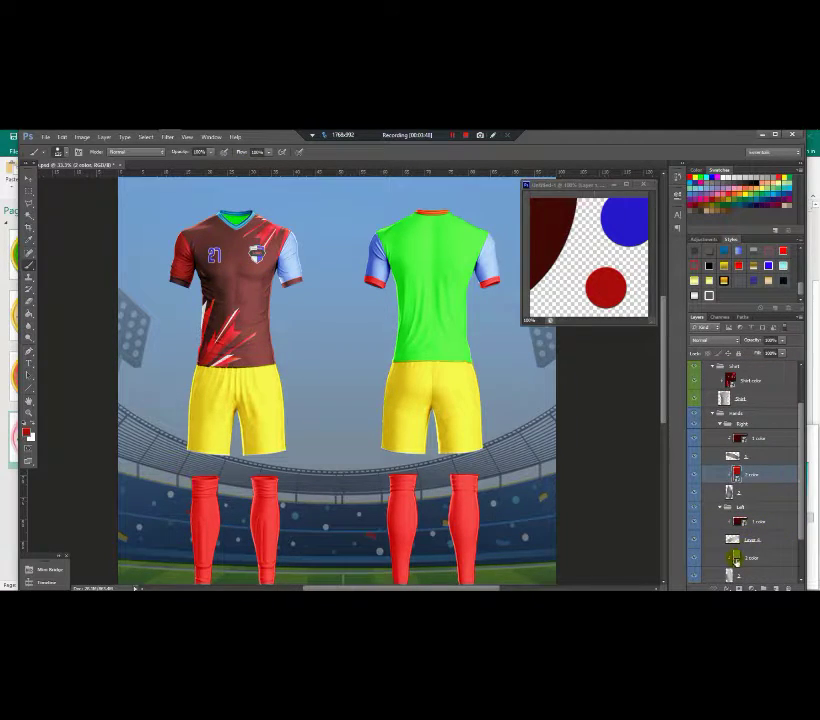
{"action": "double_click", "coordinate": [736, 560]}
{"action": "mouse_move", "coordinate": [339, 353]}
{"action": "left_mouse_down"}
{"action": "mouse_move", "coordinate": [317, 325]}
{"action": "mouse_move", "coordinate": [381, 371]}
{"action": "mouse_move", "coordinate": [279, 435]}
{"action": "mouse_move", "coordinate": [364, 412]}
{"action": "left_mouse_up"}
{"action": "left_click", "coordinate": [258, 175]}
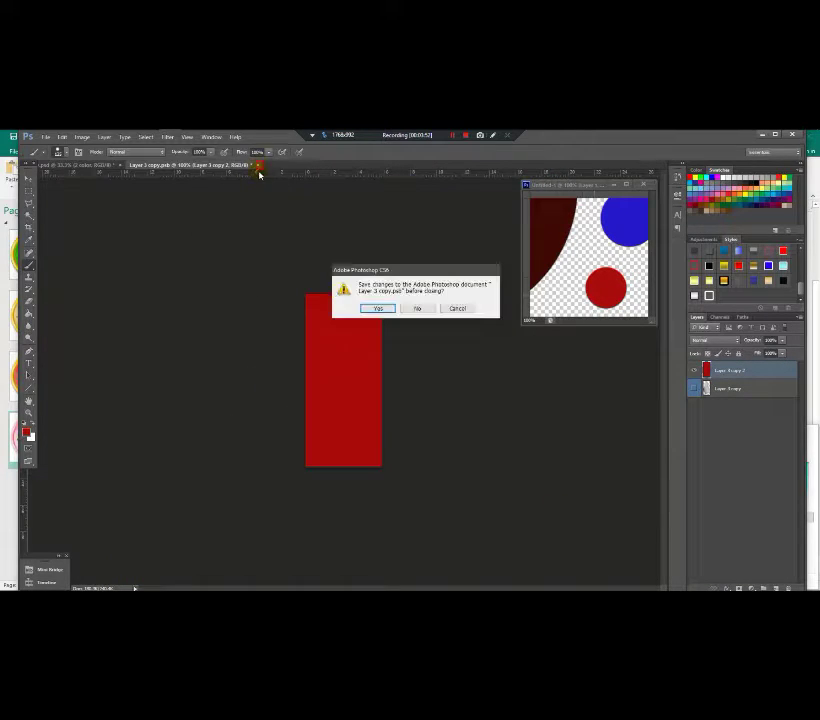
{"action": "left_click", "coordinate": [367, 308]}
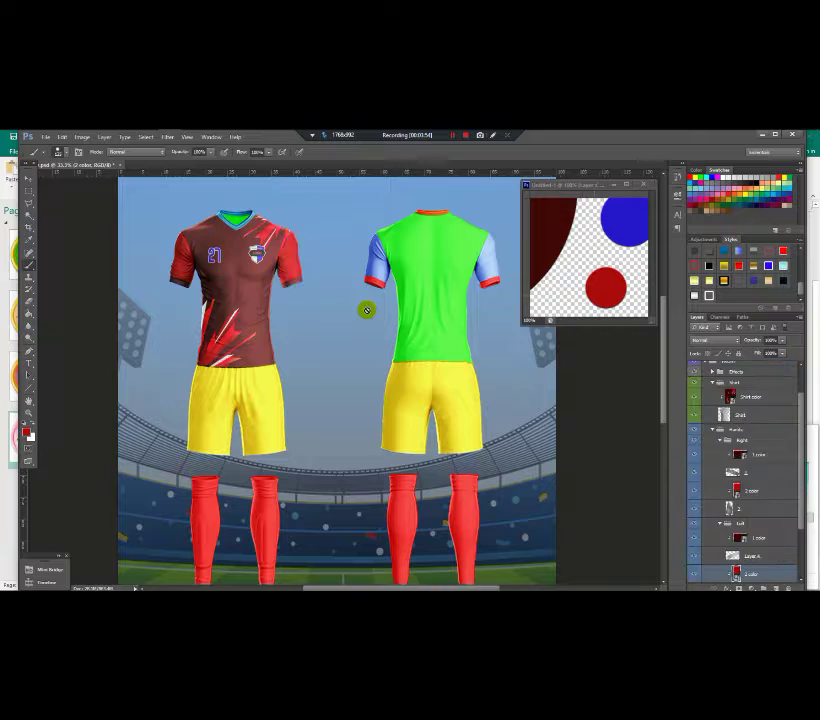
- Open the Pant color artwork in the front Pant group and paint its yellow square dark red with the Brush tool
{"action": "scroll", "coordinate": [269, 273], "scroll_direction": "down", "scroll_amount": 1}
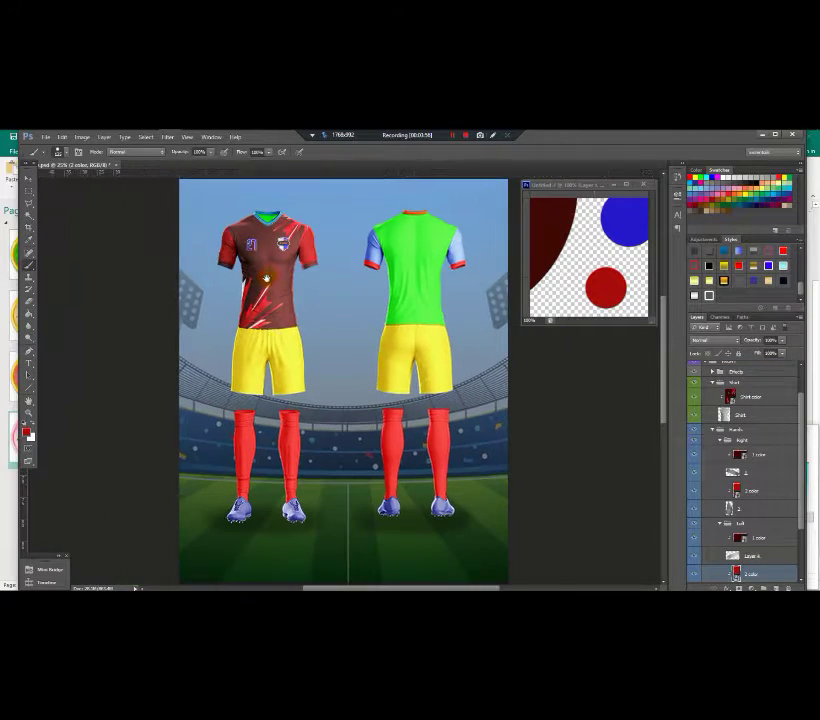
{"action": "scroll", "coordinate": [271, 375], "scroll_direction": "up", "scroll_amount": 1}
{"action": "left_click_drag", "start_coordinate": [799, 438], "coordinate": [801, 508]}
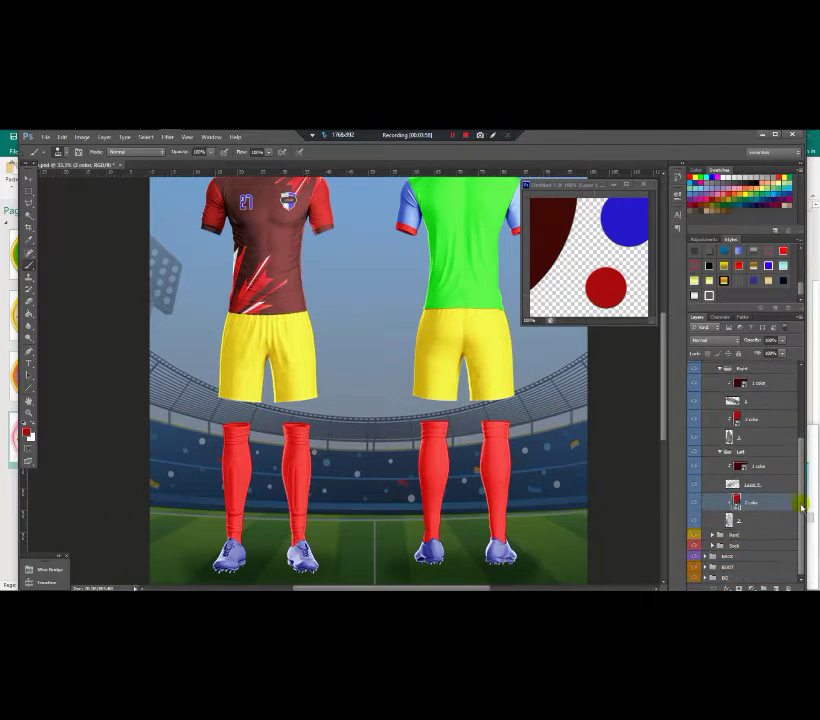
{"action": "left_click", "coordinate": [711, 535]}
{"action": "left_click", "coordinate": [737, 551]}
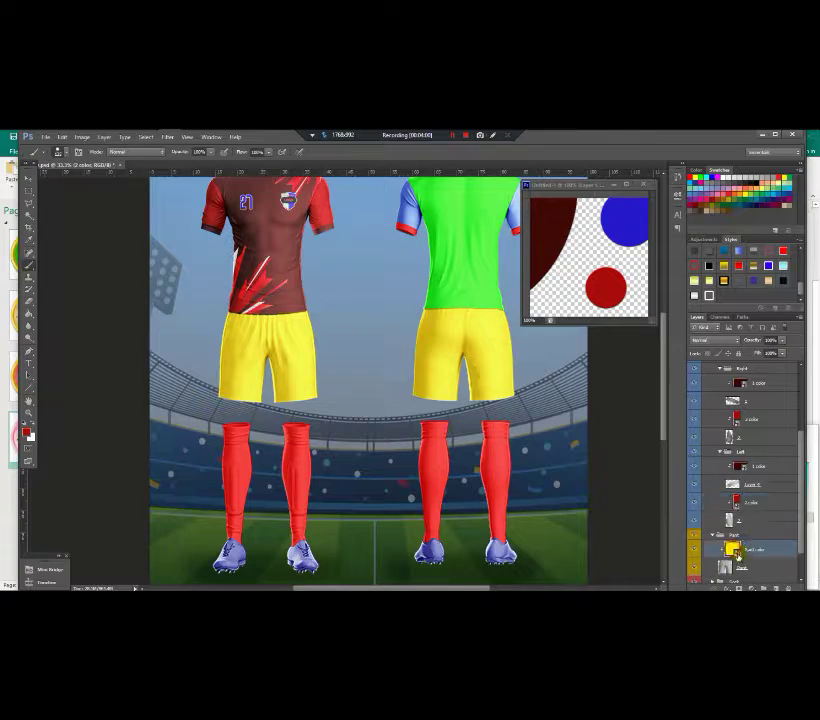
{"action": "double_click", "coordinate": [736, 550]}
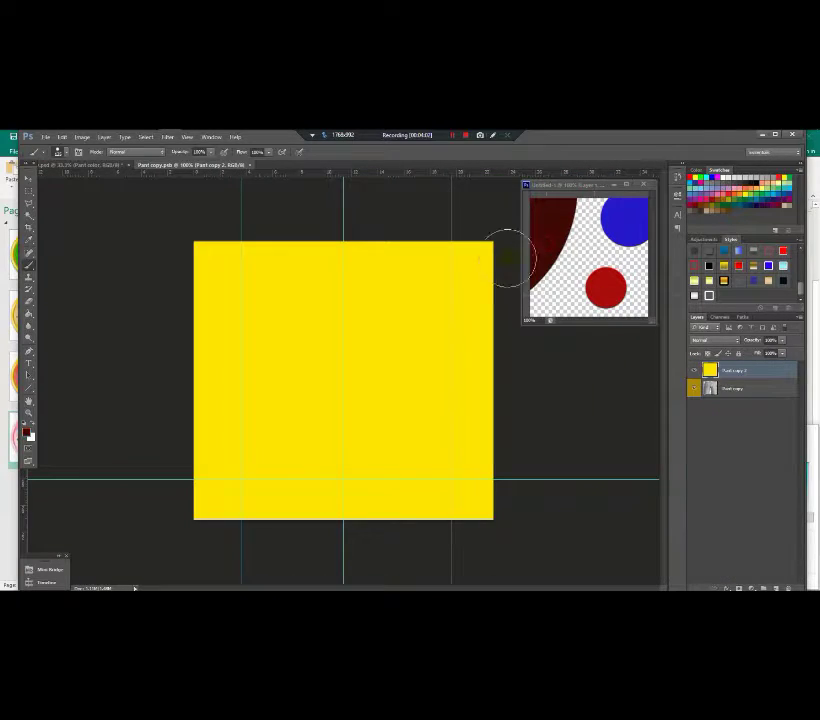
{"action": "mouse_move", "coordinate": [507, 257]}
{"action": "left_mouse_down"}
{"action": "mouse_move", "coordinate": [364, 249]}
{"action": "mouse_move", "coordinate": [165, 264]}
{"action": "mouse_move", "coordinate": [210, 311]}
{"action": "mouse_move", "coordinate": [236, 404]}
{"action": "mouse_move", "coordinate": [256, 350]}
{"action": "mouse_move", "coordinate": [104, 494]}
{"action": "mouse_move", "coordinate": [146, 582]}
{"action": "mouse_move", "coordinate": [450, 537]}
{"action": "left_mouse_up"}
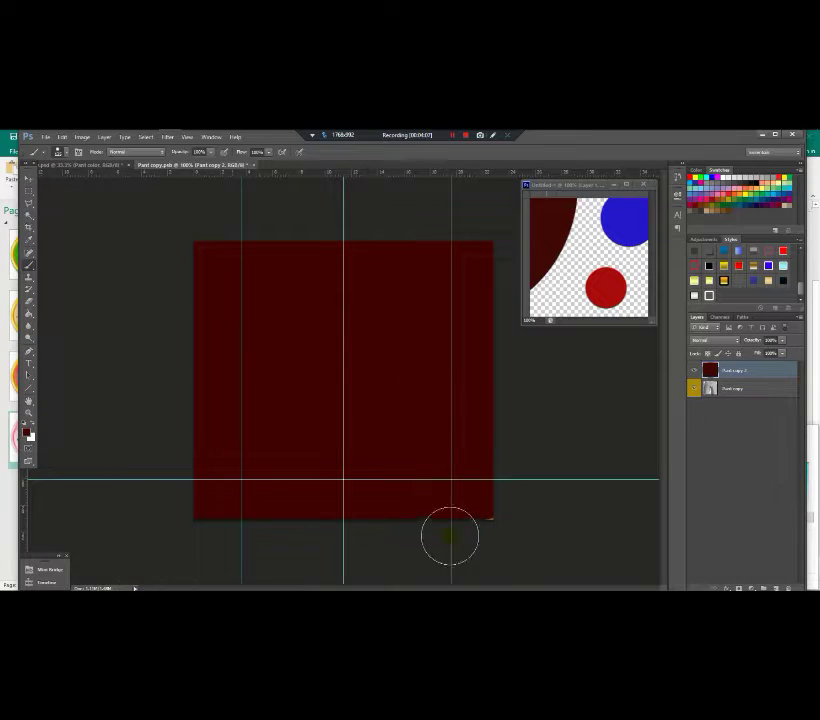
- Place the jersey design logo in the pant artwork, scaled to about 7%, above the horizontal guide on the lower left guide line
{"action": "left_click", "coordinate": [28, 182]}
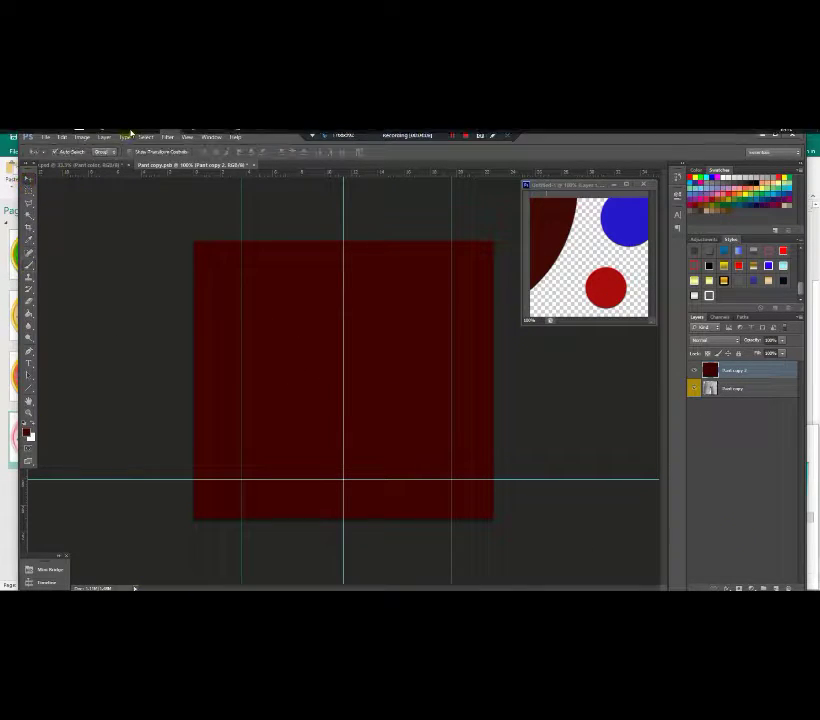
{"action": "left_click", "coordinate": [125, 137]}
{"action": "left_click_drag", "start_coordinate": [428, 243], "coordinate": [189, 435]}
{"action": "left_click_drag", "start_coordinate": [482, 521], "coordinate": [265, 455]}
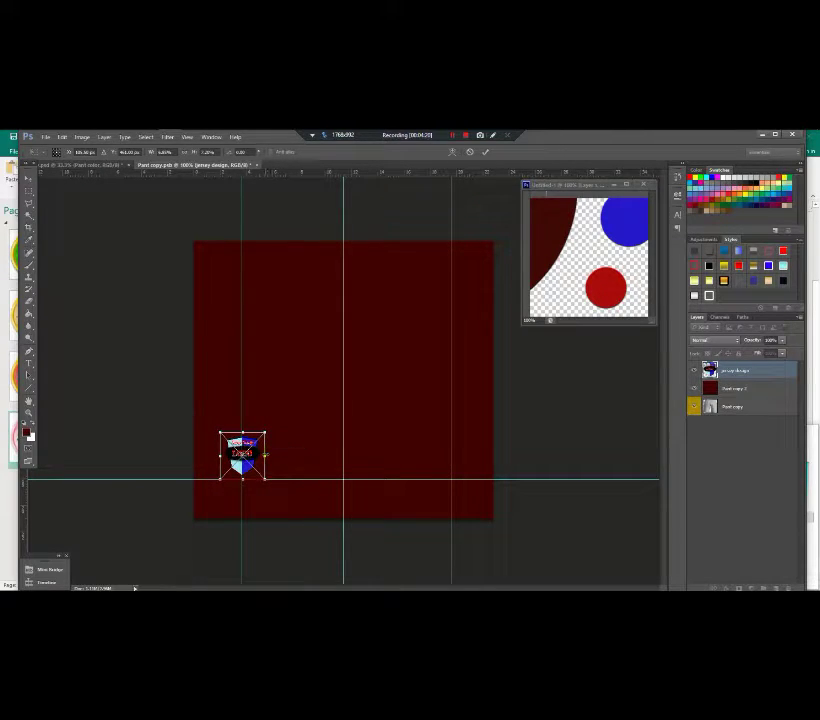
{"action": "key", "text": "Return"}
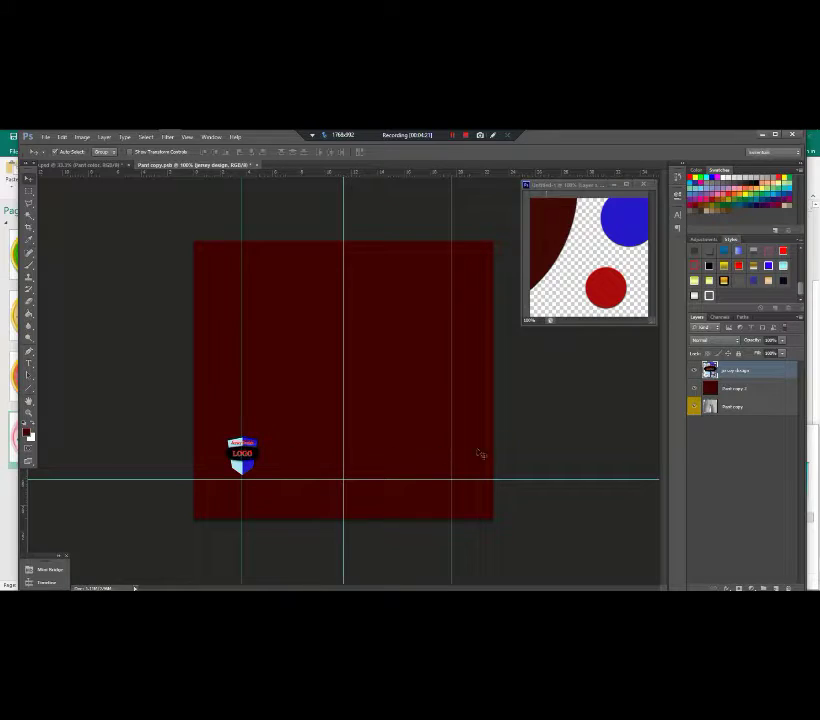
- Add a white 3 px outside stroke to the jersey design logo layer
{"action": "double_click", "coordinate": [776, 374]}
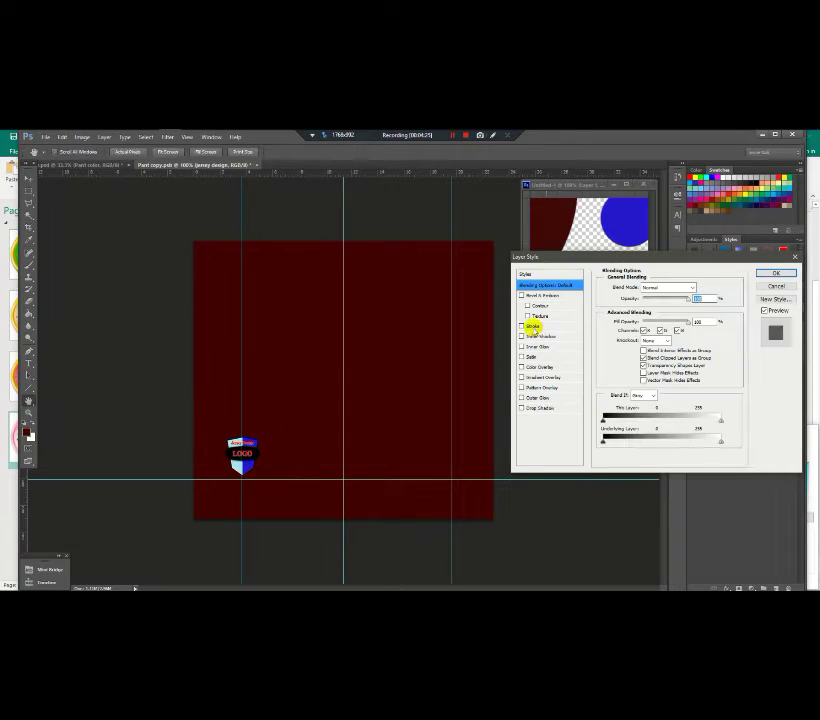
{"action": "left_click", "coordinate": [532, 326]}
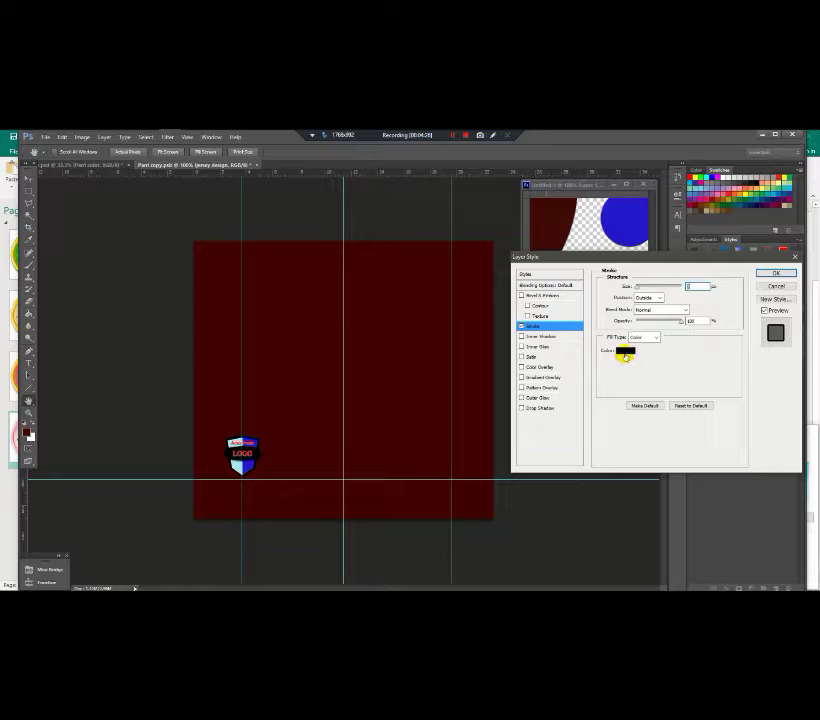
{"action": "left_click", "coordinate": [624, 352]}
{"action": "left_click", "coordinate": [528, 433]}
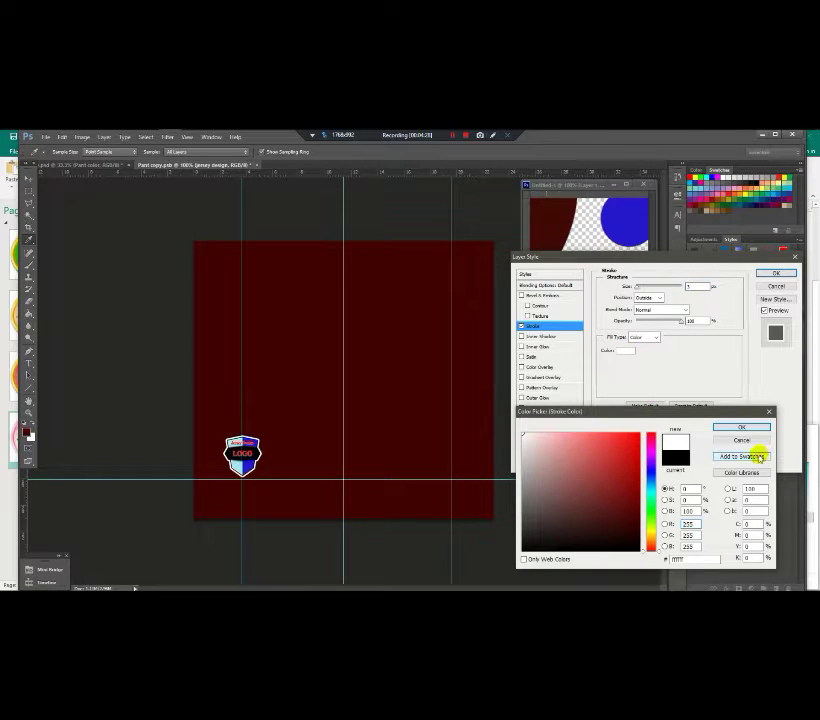
{"action": "left_click", "coordinate": [737, 427]}
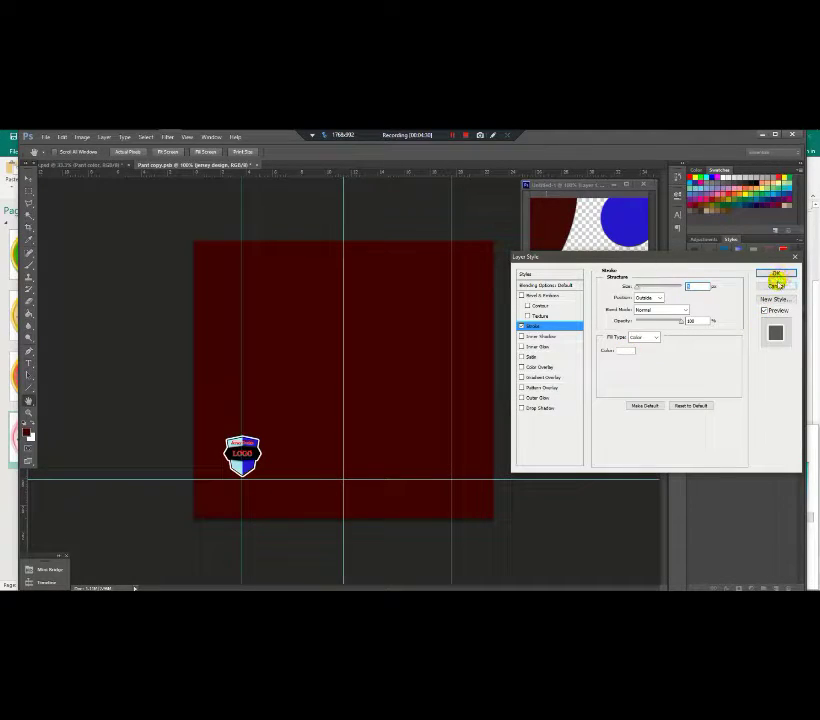
{"action": "left_click", "coordinate": [777, 275]}
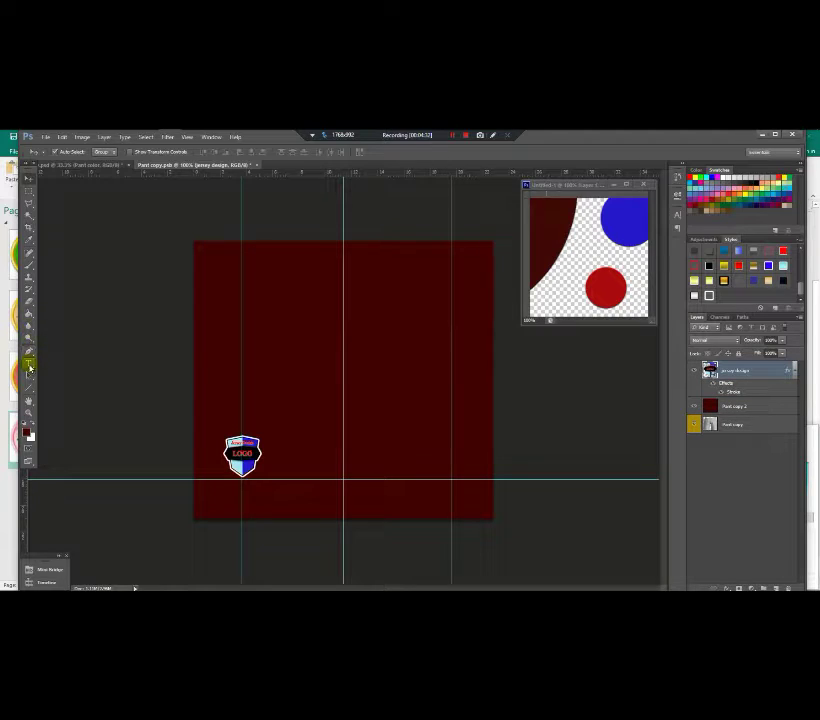
- Add the number 27 as text near the pant artwork's lower right guides and colour it with the sample sheet's blue
{"action": "key", "text": "t"}
{"action": "left_click", "coordinate": [436, 467]}
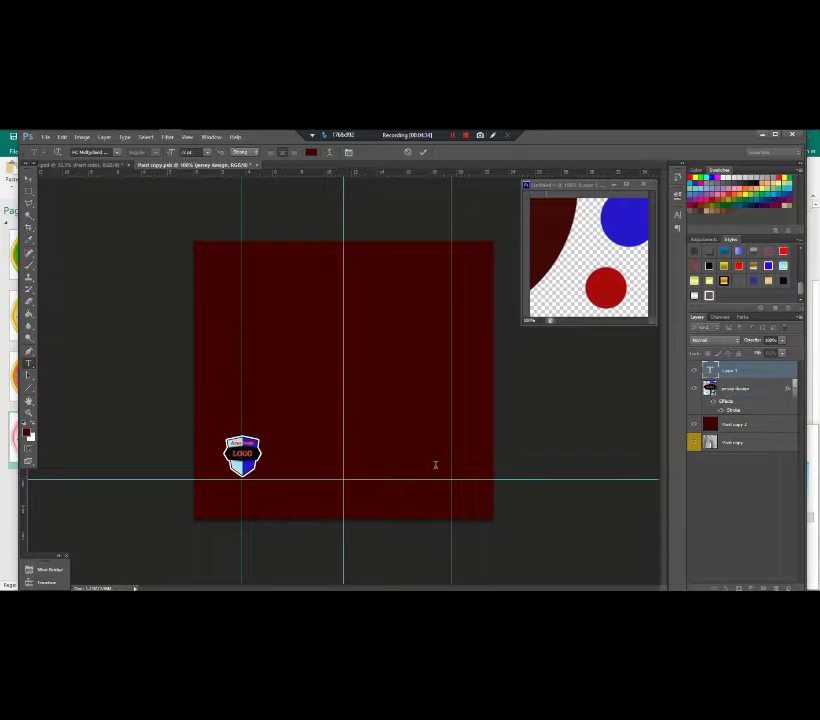
{"action": "key", "text": "ctrl+a"}
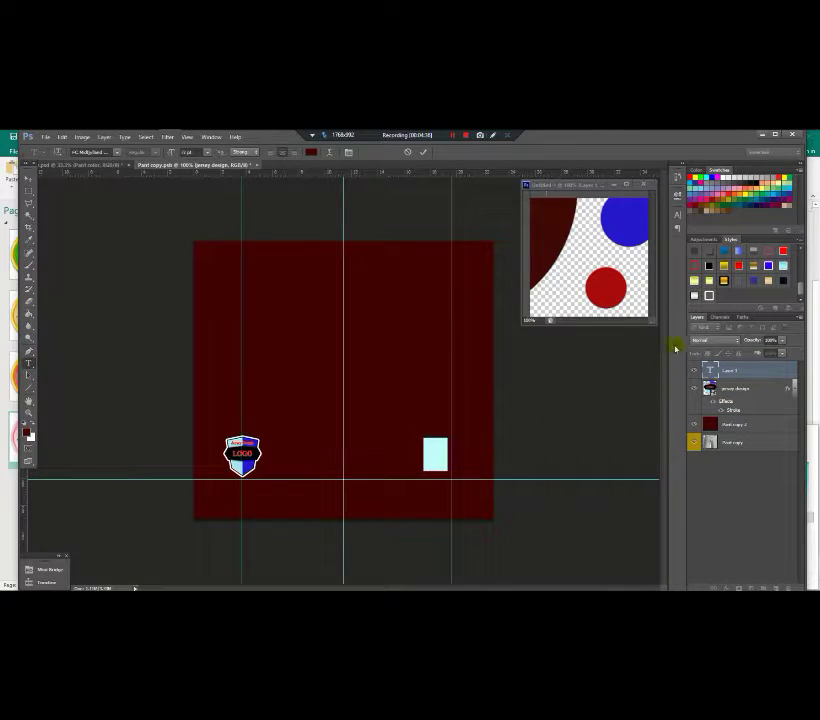
{"action": "left_click", "coordinate": [28, 265]}
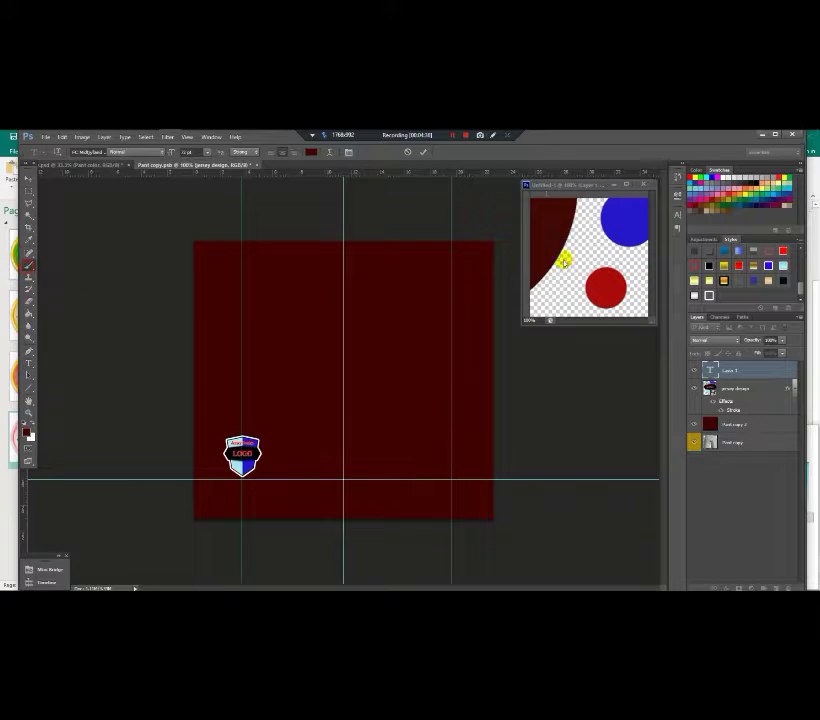
{"action": "left_click", "coordinate": [638, 222], "text": "alt"}
{"action": "key", "text": "alt+BackSpace"}
{"action": "left_click", "coordinate": [28, 182]}
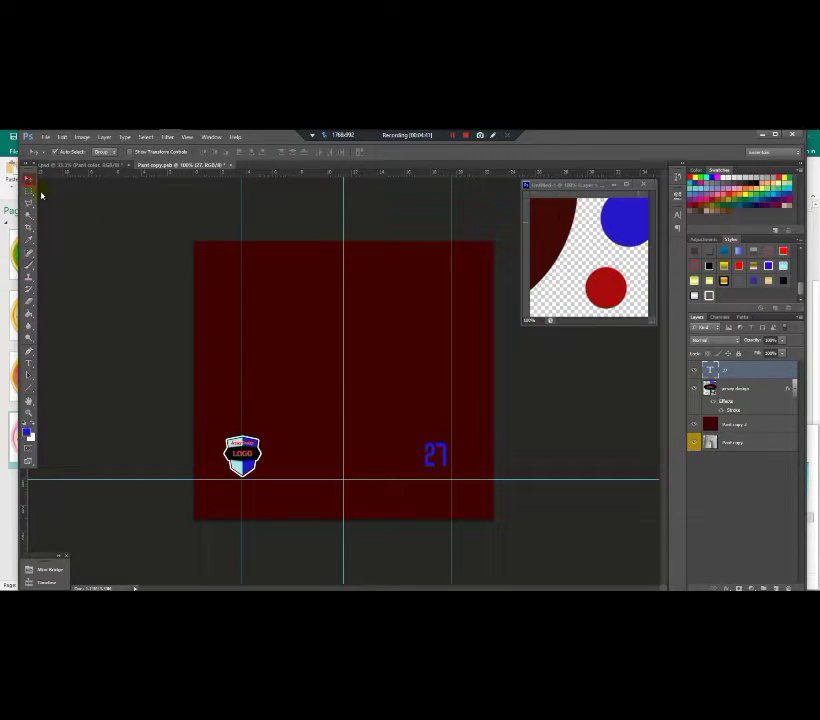
- Enlarge the number 27 text to about 143% width and 134% height, keeping it beside the lower right guides
{"action": "key", "text": "ctrl+t"}
{"action": "left_click_drag", "start_coordinate": [424, 440], "coordinate": [450, 474]}
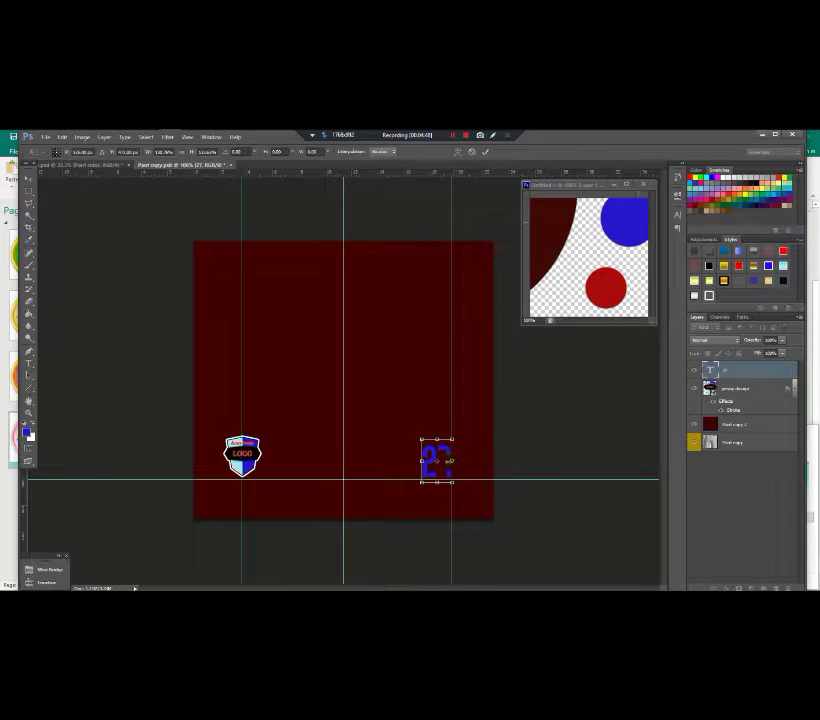
{"action": "left_click_drag", "start_coordinate": [422, 461], "coordinate": [418, 461]}
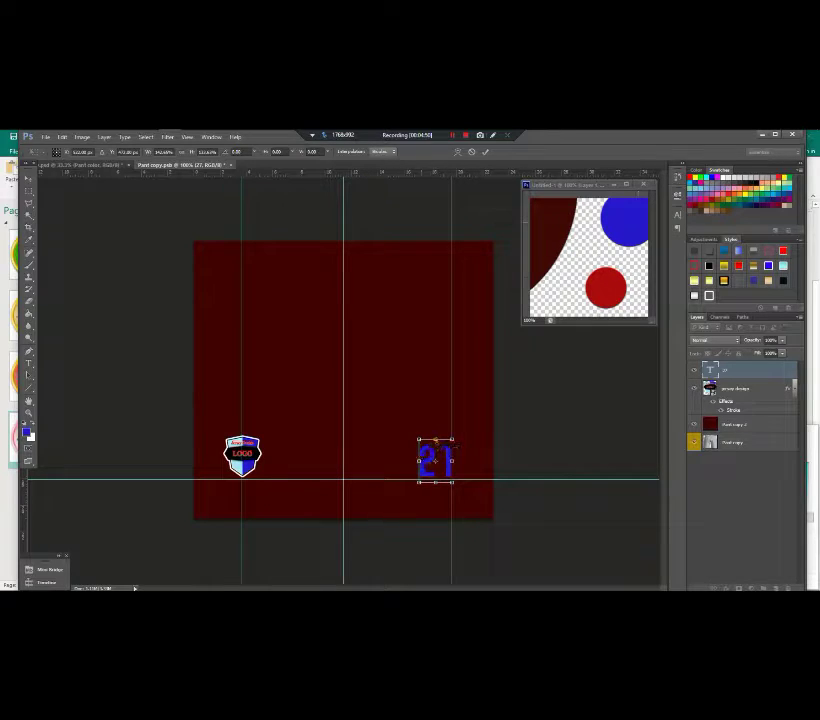
{"action": "key", "text": "Return"}
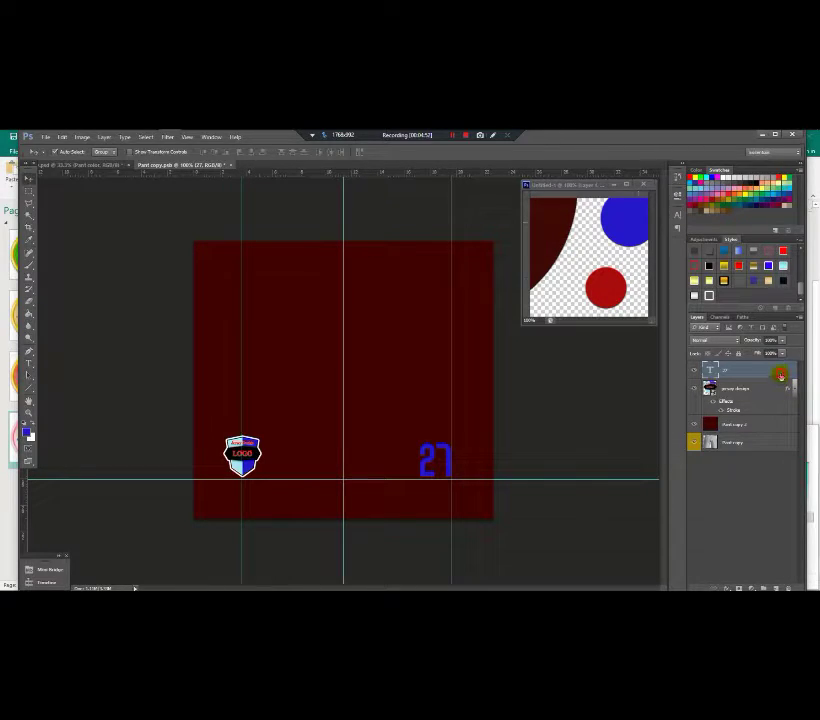
- Add a white 3 px outside stroke to the number 27 layer, then save and close the pant artwork
{"action": "double_click", "coordinate": [781, 376]}
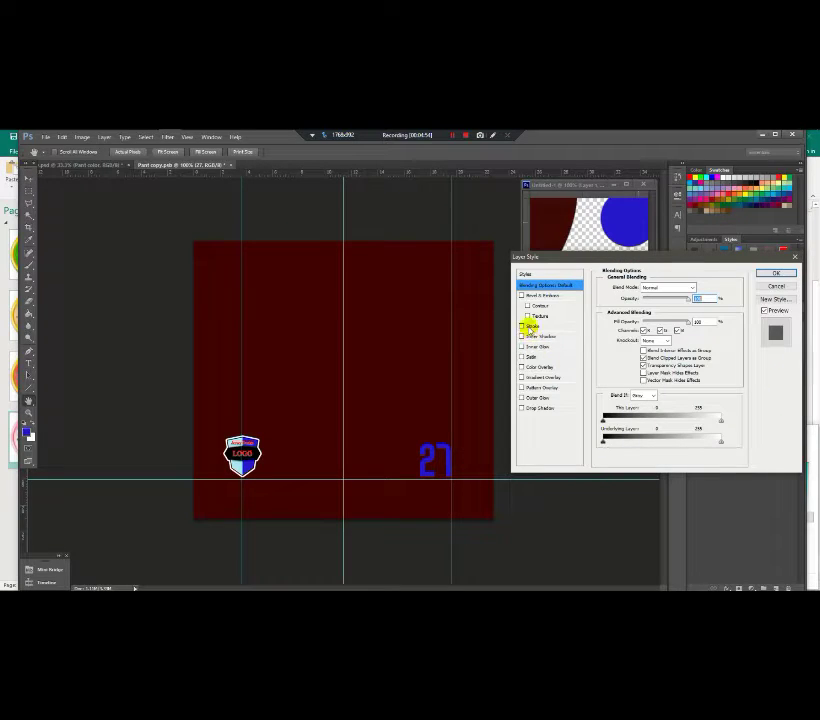
{"action": "left_click", "coordinate": [529, 326]}
{"action": "left_click", "coordinate": [624, 352]}
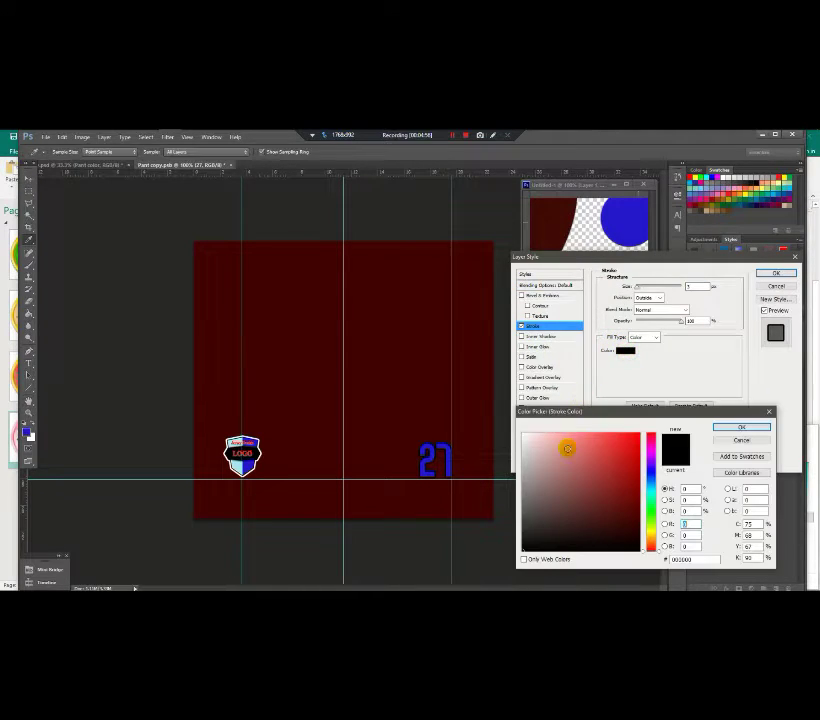
{"action": "left_click", "coordinate": [531, 434]}
{"action": "left_click", "coordinate": [734, 431]}
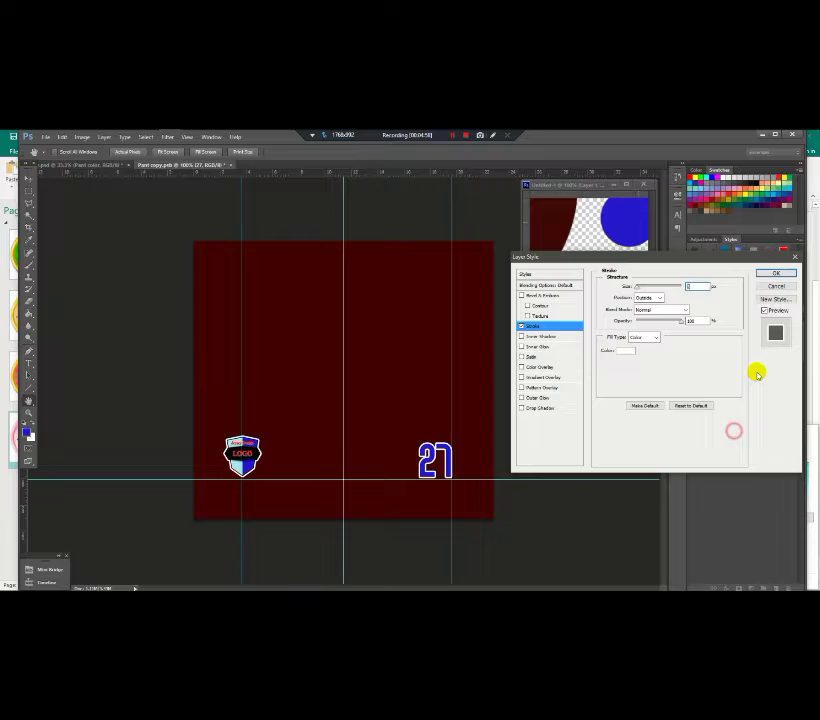
{"action": "left_click", "coordinate": [776, 273]}
{"action": "left_click", "coordinate": [231, 165]}
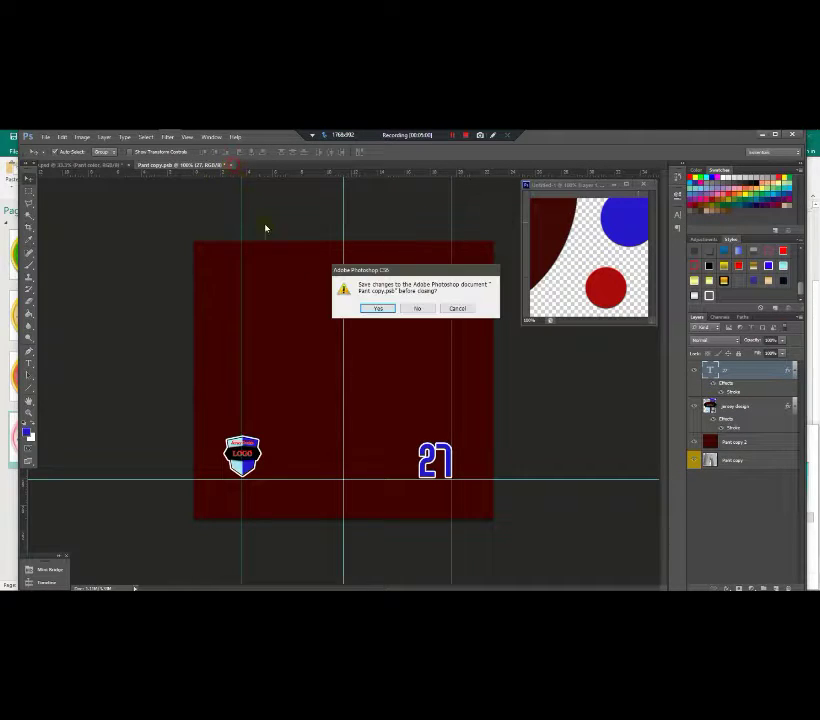
{"action": "left_click", "coordinate": [378, 309]}
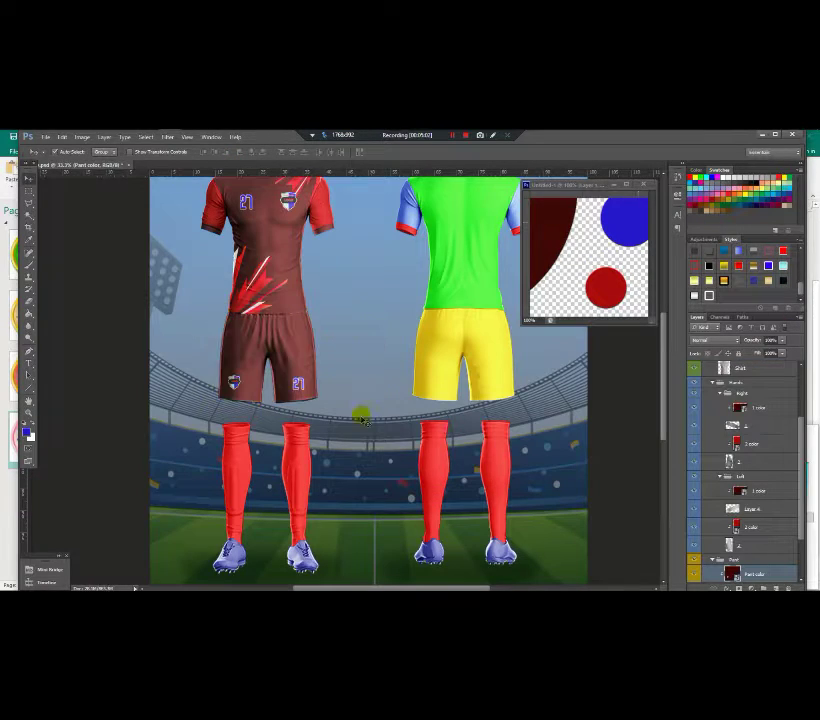
- Open the Sock Left color artwork from the front kit's Sock group for editing
{"action": "scroll", "coordinate": [253, 349], "scroll_direction": "down", "scroll_amount": 3}
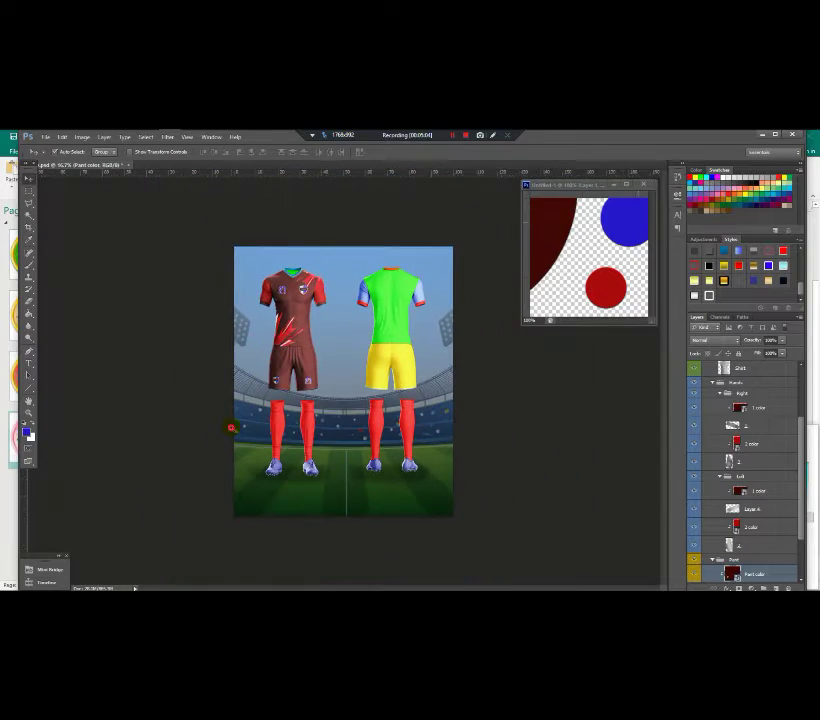
{"action": "scroll", "coordinate": [231, 427], "scroll_direction": "up", "scroll_amount": 1}
{"action": "scroll", "coordinate": [262, 500], "scroll_direction": "up", "scroll_amount": 2}
{"action": "scroll", "coordinate": [250, 500], "scroll_direction": "down", "scroll_amount": 1}
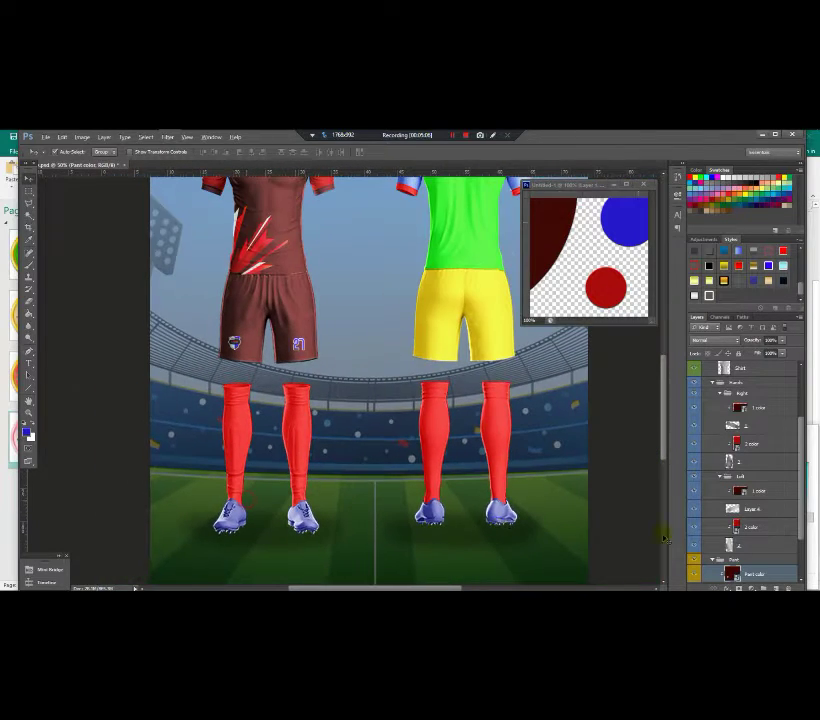
{"action": "left_click_drag", "start_coordinate": [803, 427], "coordinate": [797, 497]}
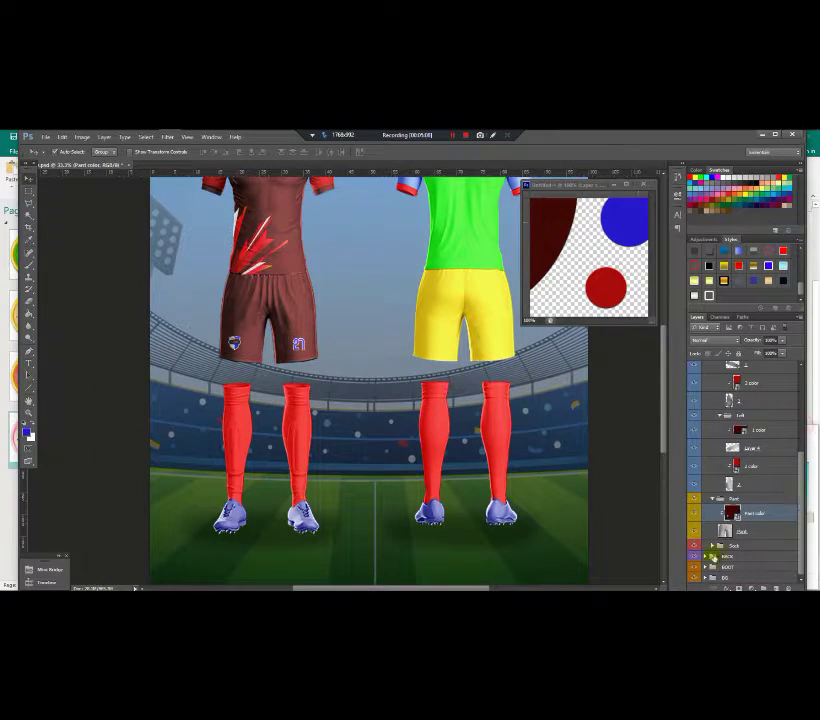
{"action": "left_click", "coordinate": [713, 547]}
{"action": "left_click", "coordinate": [712, 547]}
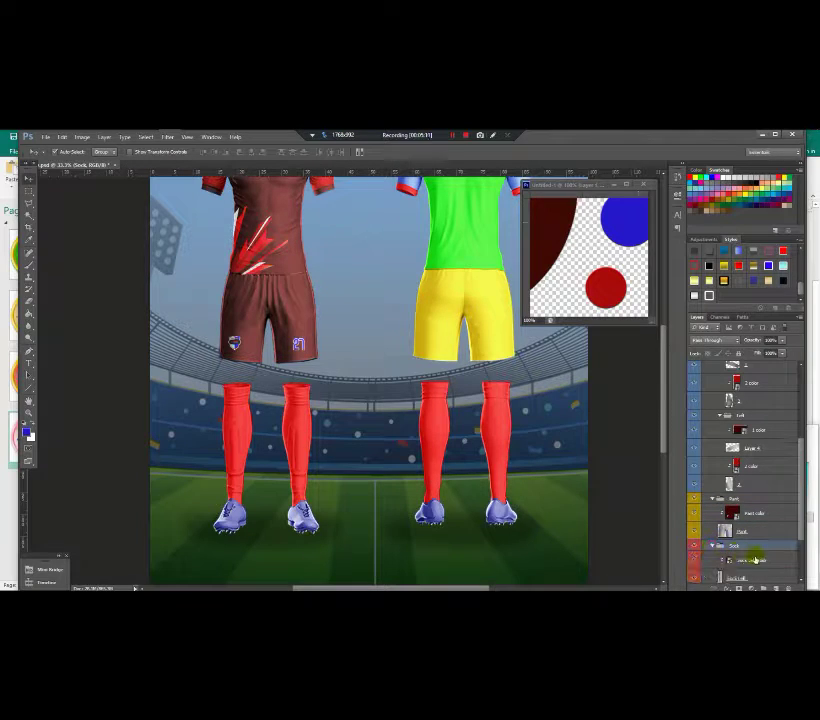
{"action": "left_click", "coordinate": [734, 562]}
{"action": "double_click", "coordinate": [729, 561]}
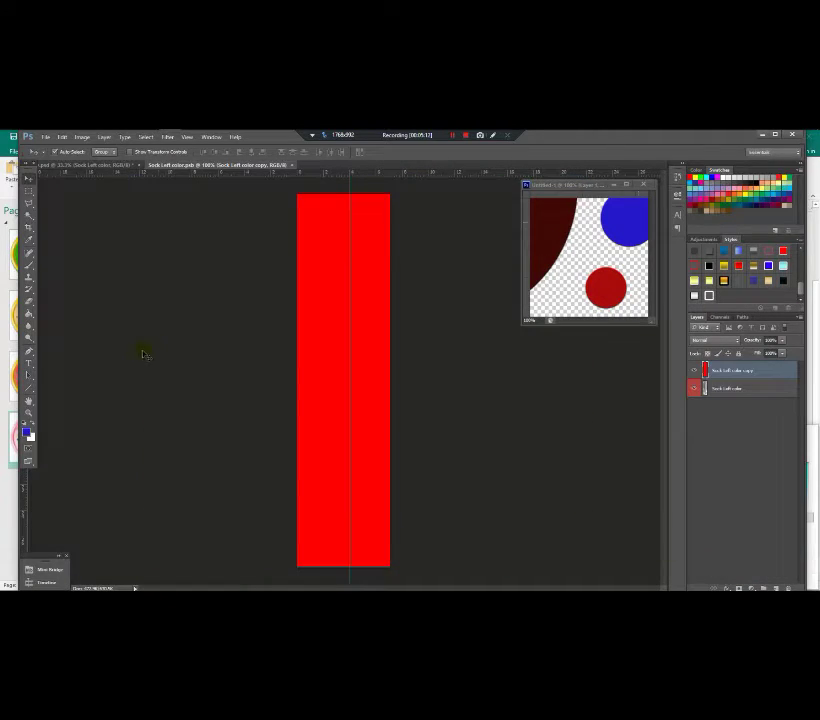
- Paint the entire left sock artwork with the sample sheet's dark red, then save and close it
{"action": "left_click", "coordinate": [32, 263]}
{"action": "left_click", "coordinate": [561, 251], "text": "alt"}
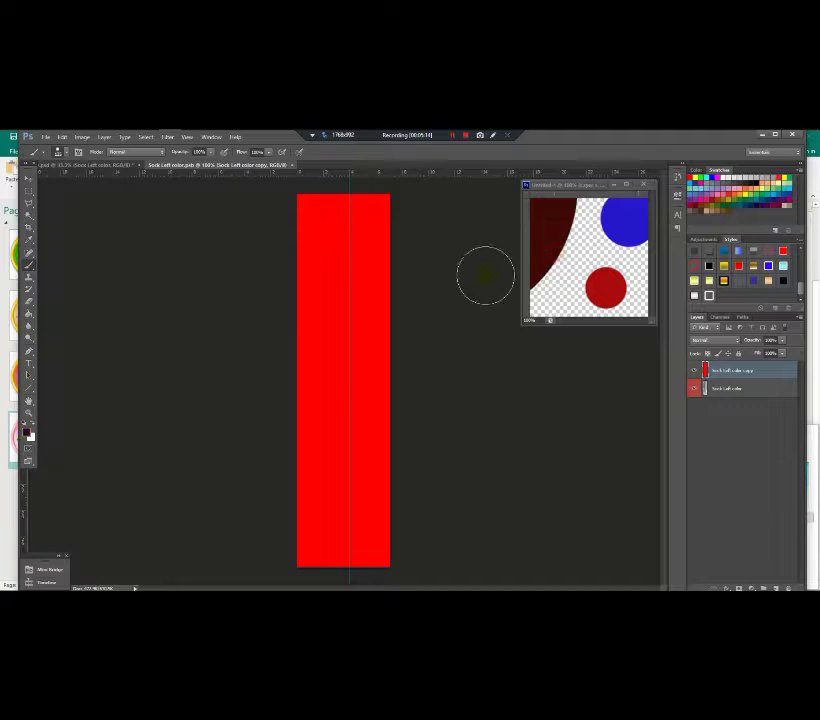
{"action": "mouse_move", "coordinate": [485, 275]}
{"action": "left_mouse_down"}
{"action": "mouse_move", "coordinate": [310, 225]}
{"action": "mouse_move", "coordinate": [493, 211]}
{"action": "mouse_move", "coordinate": [406, 232]}
{"action": "mouse_move", "coordinate": [456, 310]}
{"action": "mouse_move", "coordinate": [556, 330]}
{"action": "mouse_move", "coordinate": [588, 406]}
{"action": "mouse_move", "coordinate": [385, 432]}
{"action": "mouse_move", "coordinate": [88, 365]}
{"action": "mouse_move", "coordinate": [109, 363]}
{"action": "mouse_move", "coordinate": [72, 528]}
{"action": "mouse_move", "coordinate": [201, 557]}
{"action": "left_mouse_up"}
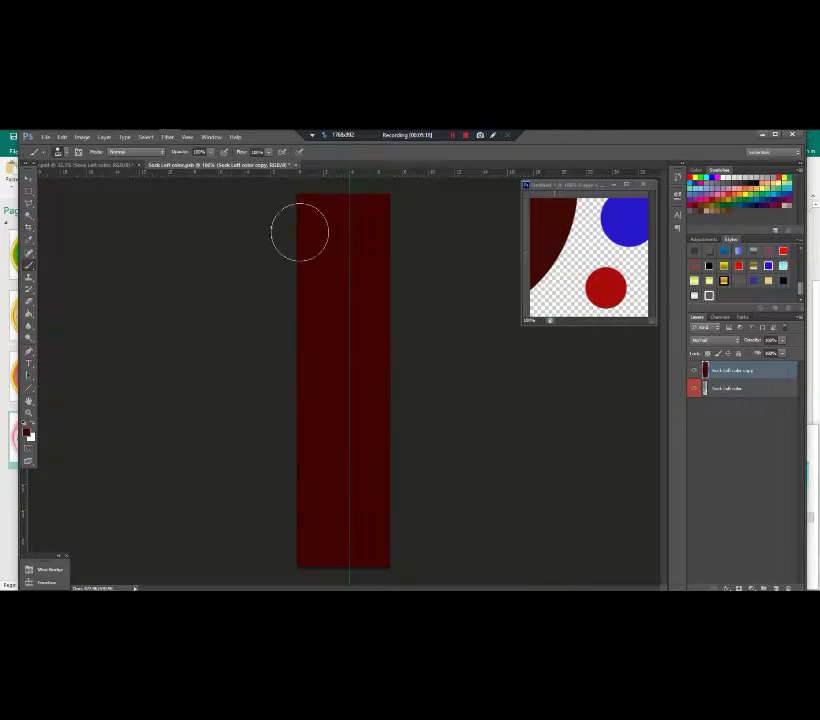
{"action": "left_click", "coordinate": [294, 165]}
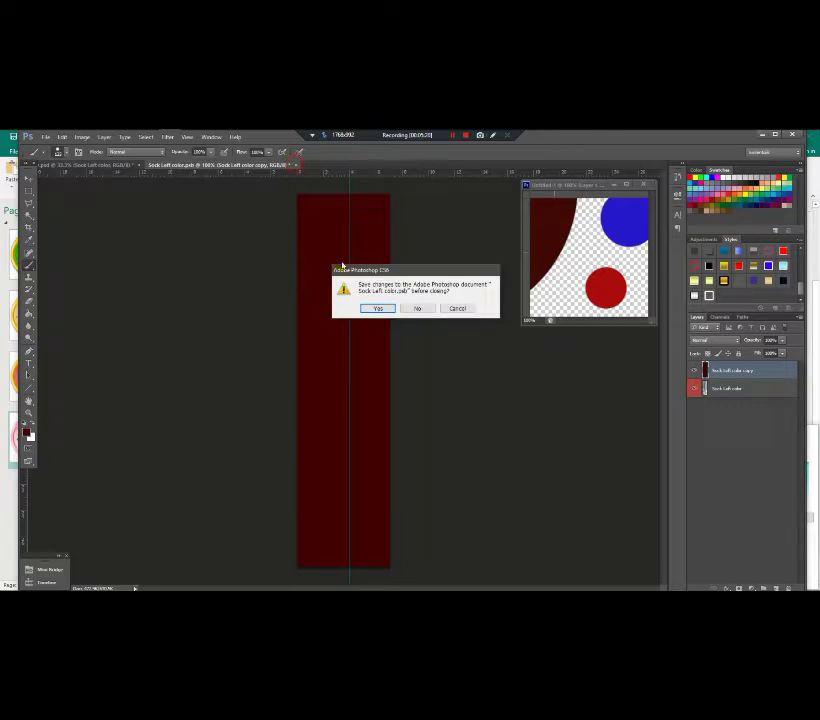
{"action": "left_click", "coordinate": [373, 307]}
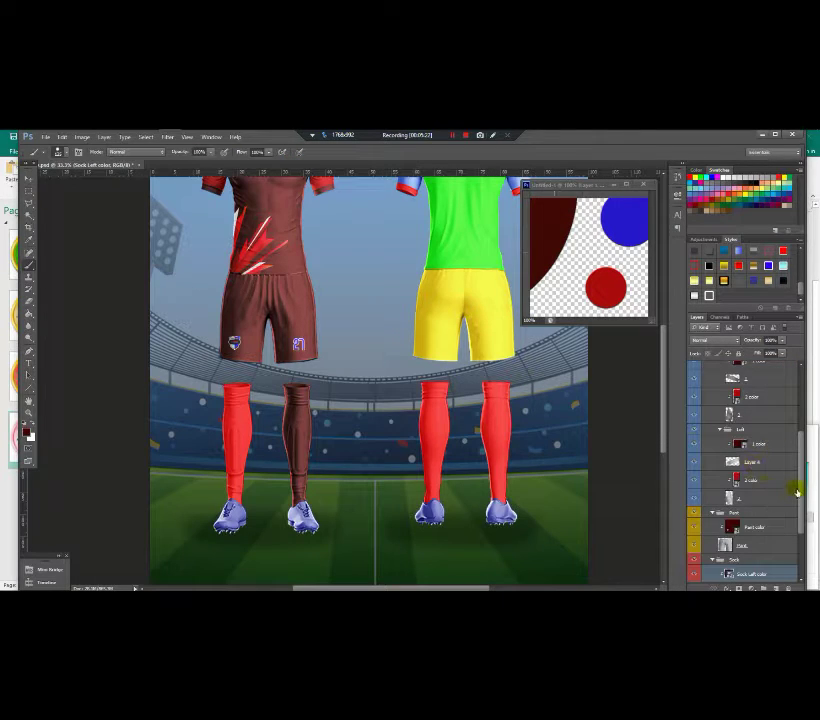
- Open the Sock Right color artwork, paint it entirely in the same dark red, then save and close it
{"action": "left_click_drag", "start_coordinate": [797, 491], "coordinate": [796, 531]}
{"action": "double_click", "coordinate": [729, 529]}
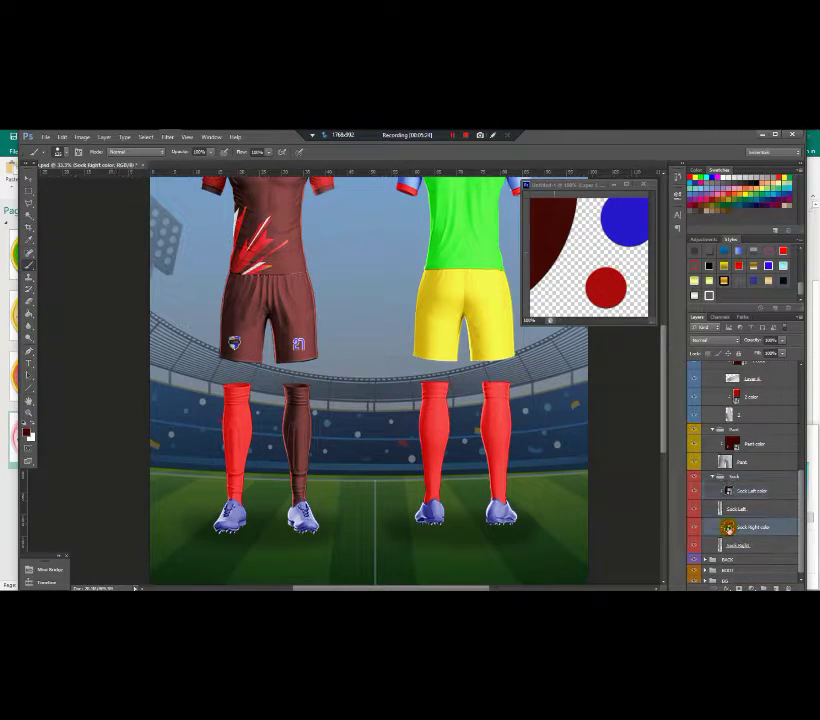
{"action": "mouse_move", "coordinate": [382, 541]}
{"action": "left_mouse_down"}
{"action": "mouse_move", "coordinate": [218, 542]}
{"action": "mouse_move", "coordinate": [183, 451]}
{"action": "mouse_move", "coordinate": [419, 377]}
{"action": "mouse_move", "coordinate": [190, 321]}
{"action": "mouse_move", "coordinate": [454, 238]}
{"action": "mouse_move", "coordinate": [322, 190]}
{"action": "mouse_move", "coordinate": [307, 164]}
{"action": "left_mouse_up"}
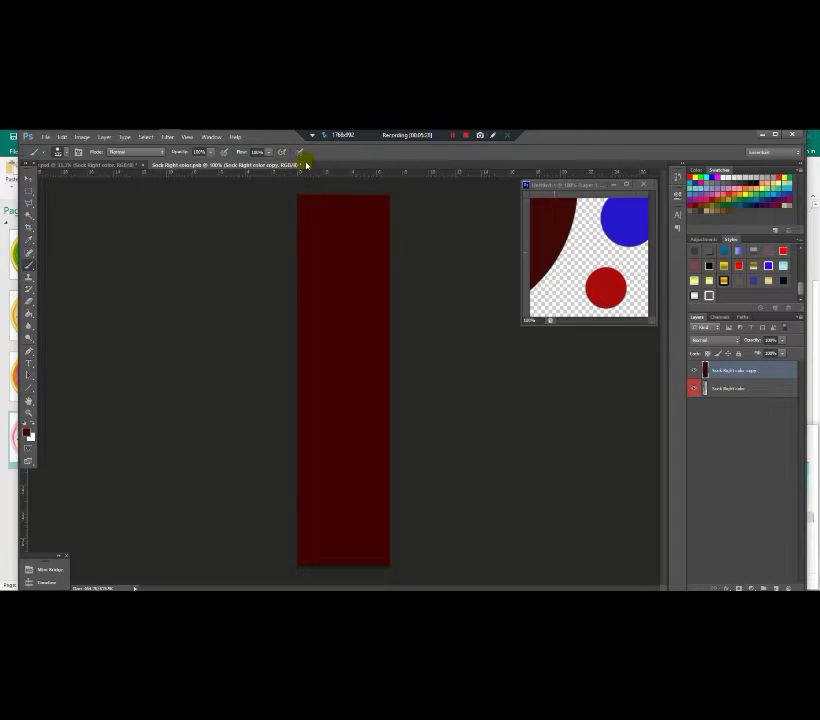
{"action": "left_click", "coordinate": [308, 164]}
{"action": "left_click", "coordinate": [386, 306]}
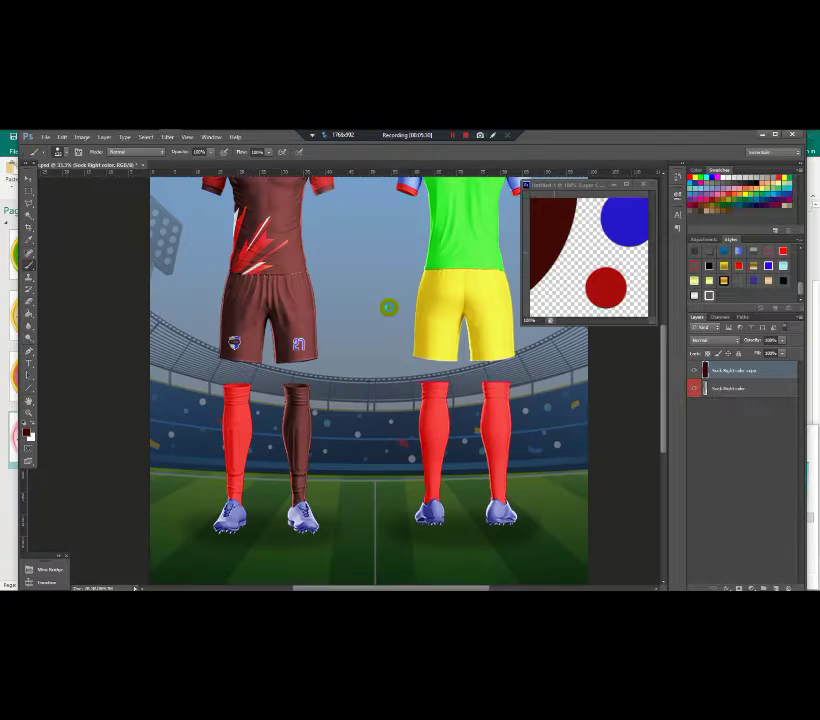
- Rename the topmost layer group, Group 1, as V
{"action": "scroll", "coordinate": [287, 325], "scroll_direction": "down", "scroll_amount": 3}
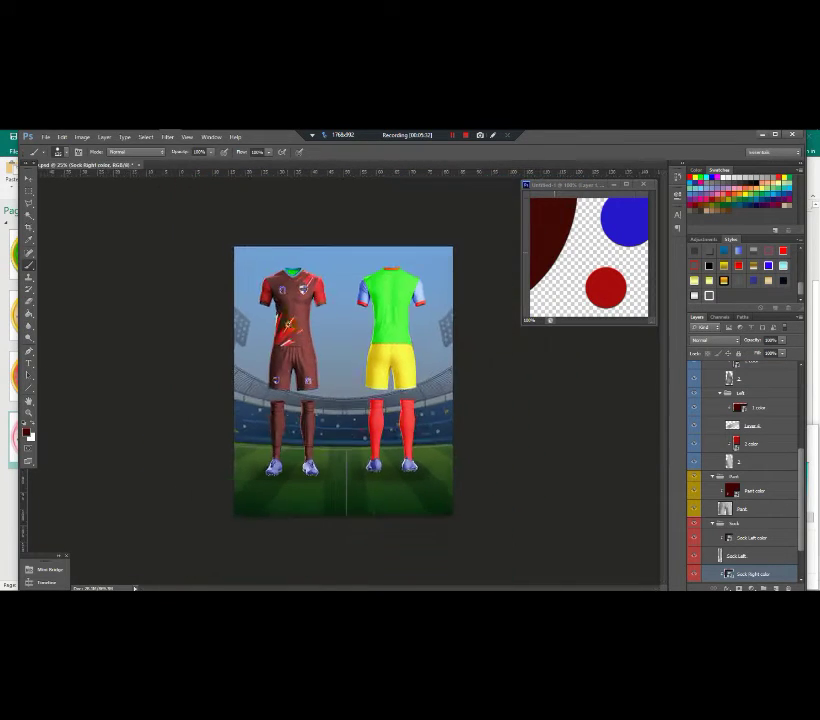
{"action": "scroll", "coordinate": [295, 308], "scroll_direction": "up", "scroll_amount": 4}
{"action": "scroll", "coordinate": [292, 307], "scroll_direction": "down", "scroll_amount": 2}
{"action": "scroll", "coordinate": [271, 225], "scroll_direction": "up", "scroll_amount": 2}
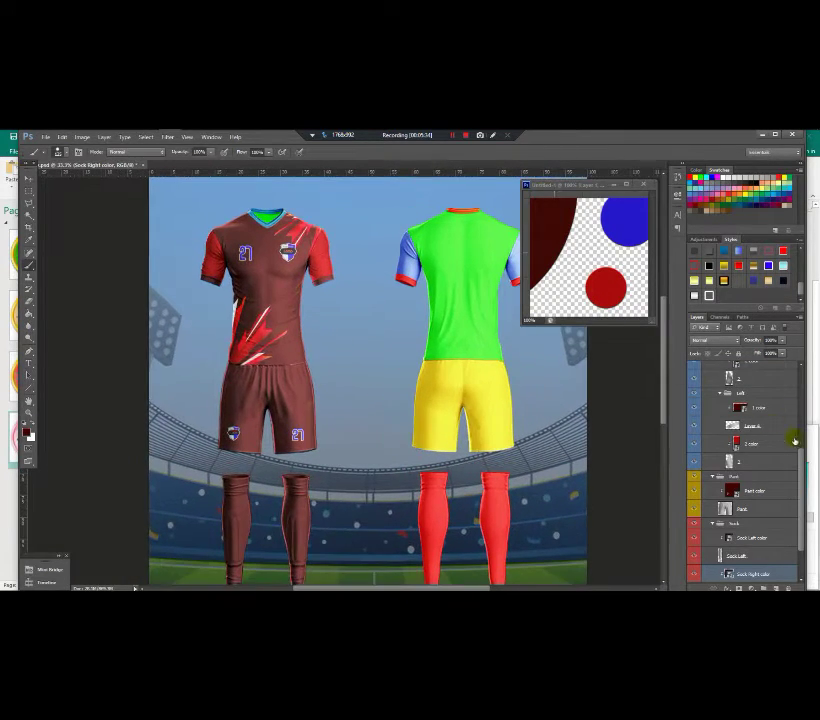
{"action": "left_click_drag", "start_coordinate": [801, 456], "coordinate": [802, 365]}
{"action": "left_click", "coordinate": [750, 368]}
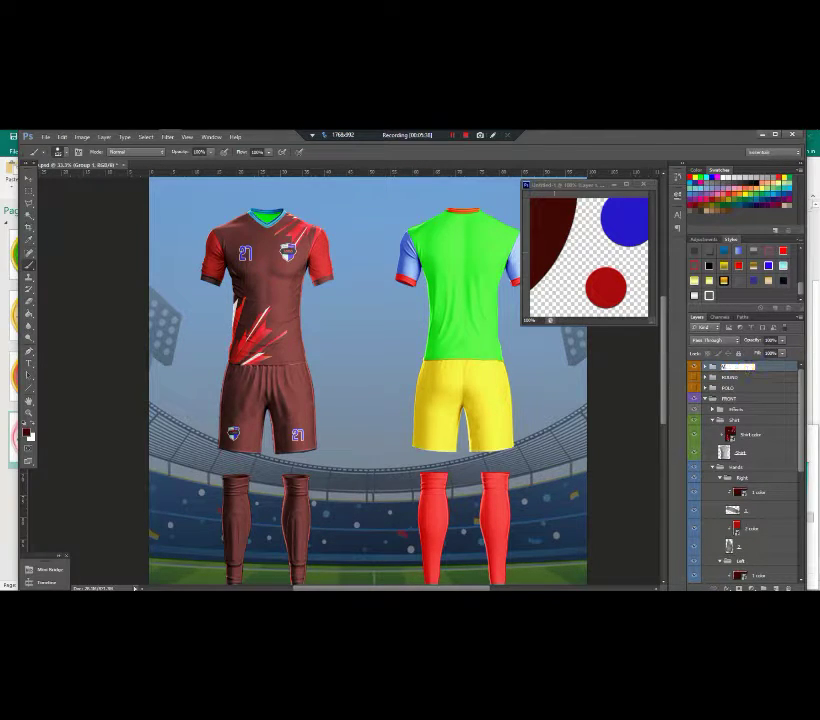
{"action": "left_click", "coordinate": [764, 371]}
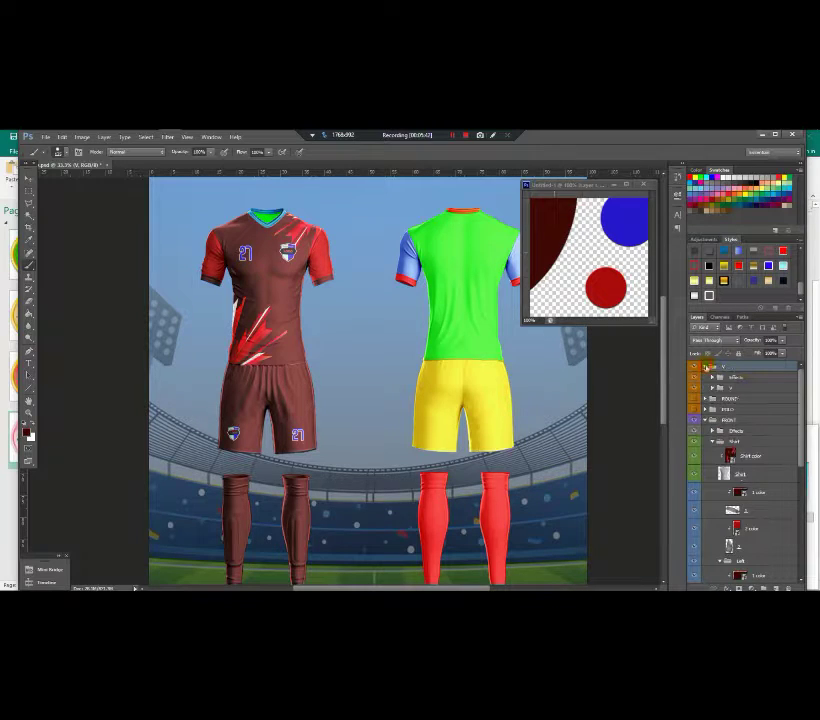
- Recolour the V collar band's Layer 15 copy artwork with the sample sheet's bright red, then save and close it
{"action": "left_click", "coordinate": [706, 368]}
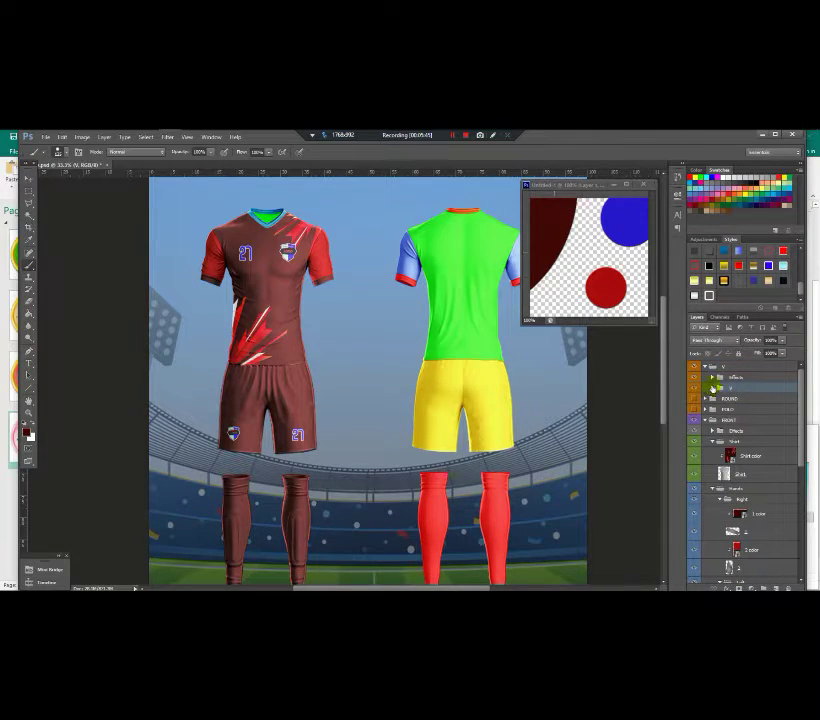
{"action": "left_click", "coordinate": [712, 388]}
{"action": "left_click_drag", "start_coordinate": [801, 400], "coordinate": [806, 425]}
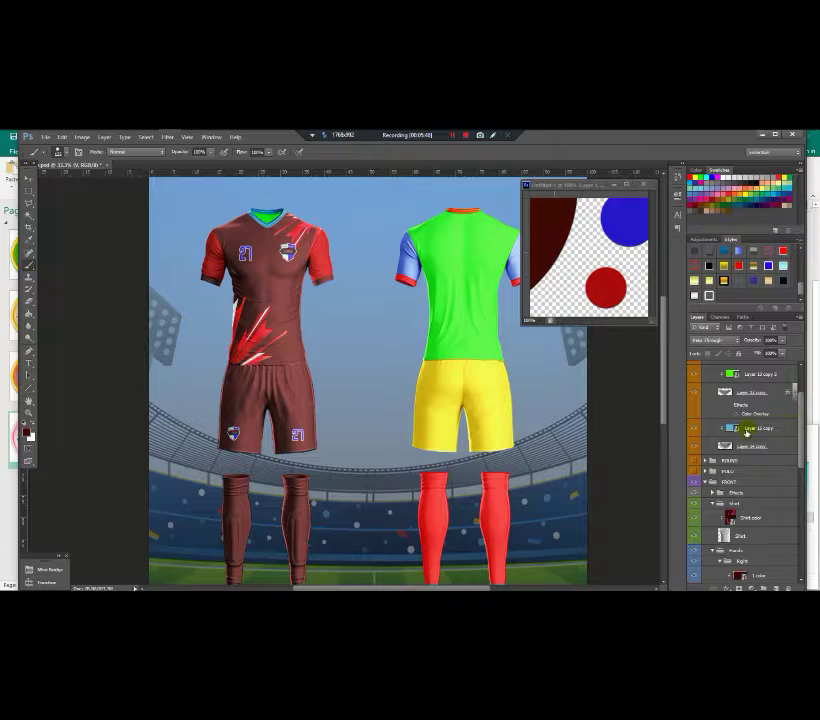
{"action": "left_click", "coordinate": [738, 429]}
{"action": "double_click", "coordinate": [736, 429]}
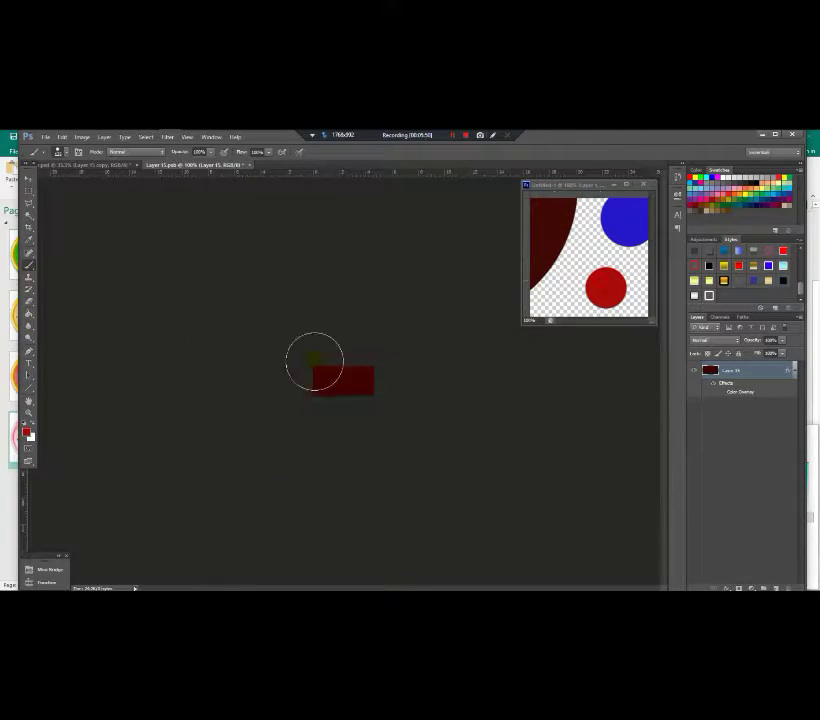
{"action": "mouse_move", "coordinate": [314, 361]}
{"action": "left_mouse_down"}
{"action": "mouse_move", "coordinate": [423, 385]}
{"action": "mouse_move", "coordinate": [479, 376]}
{"action": "left_mouse_up"}
{"action": "left_click", "coordinate": [250, 166]}
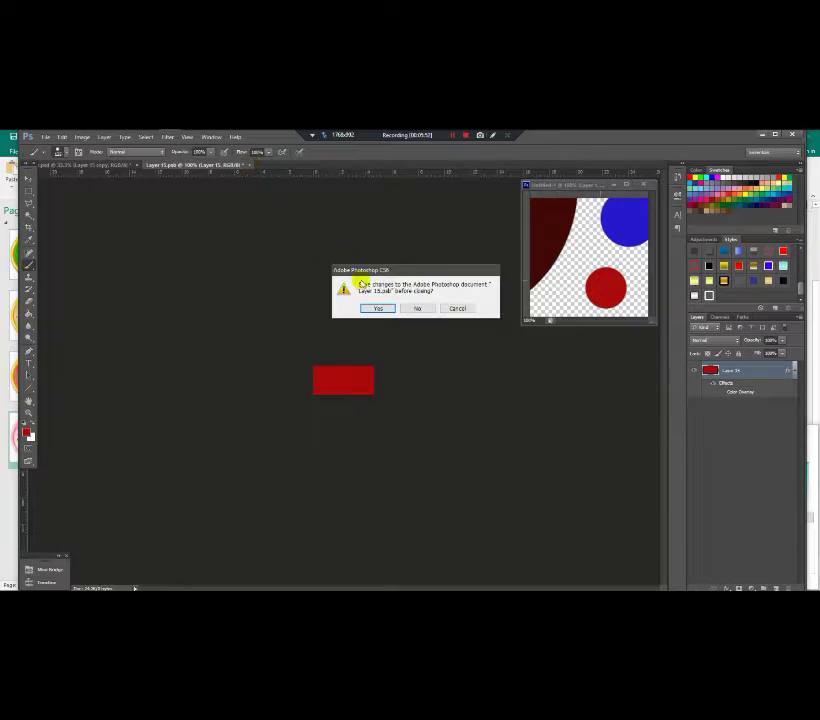
{"action": "left_click", "coordinate": [377, 309]}
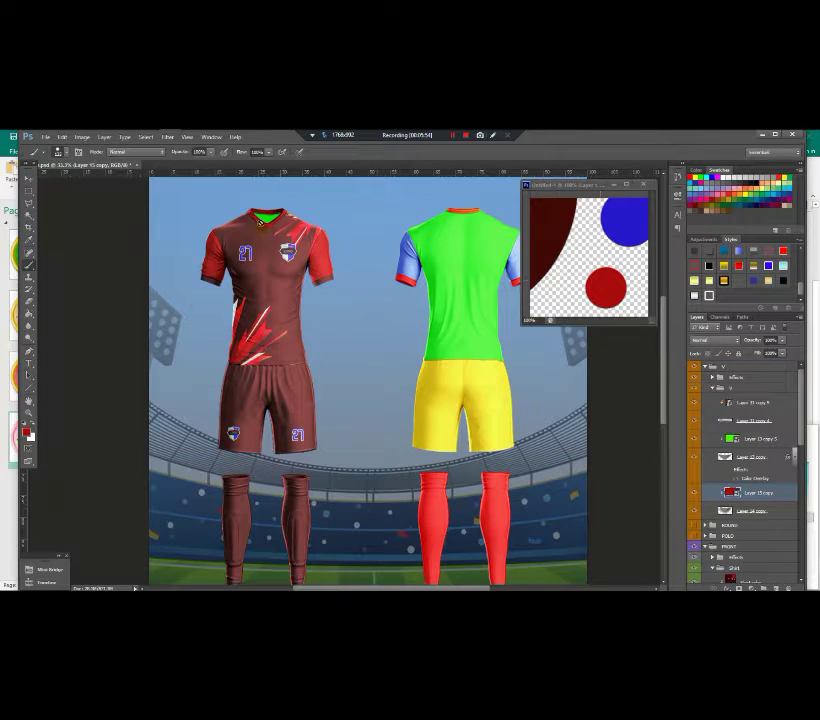
- Recolour the inner collar's Layer 13 copy 5 artwork with the same bright red, then save and close it
{"action": "left_click", "coordinate": [738, 440]}
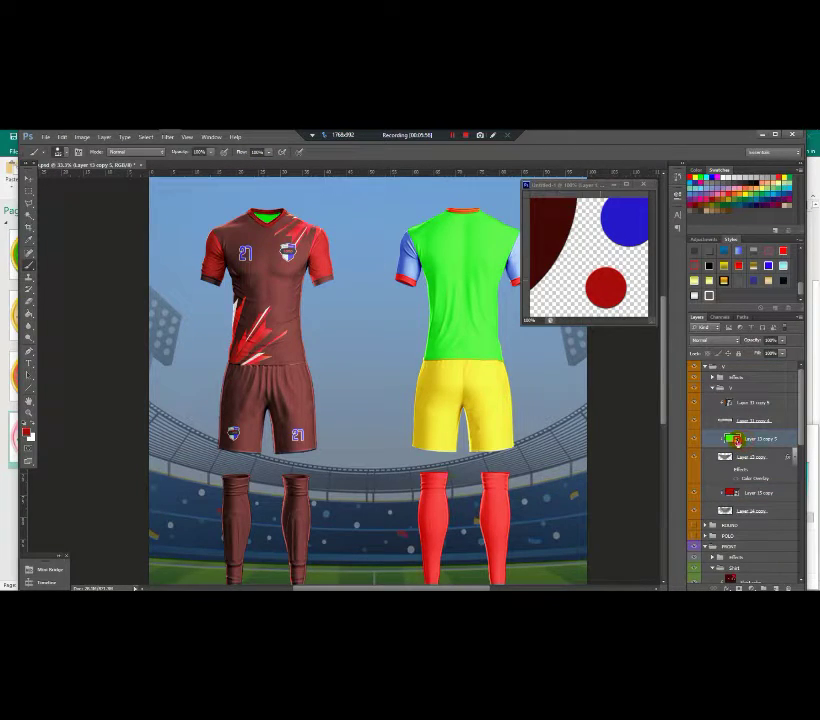
{"action": "double_click", "coordinate": [738, 440]}
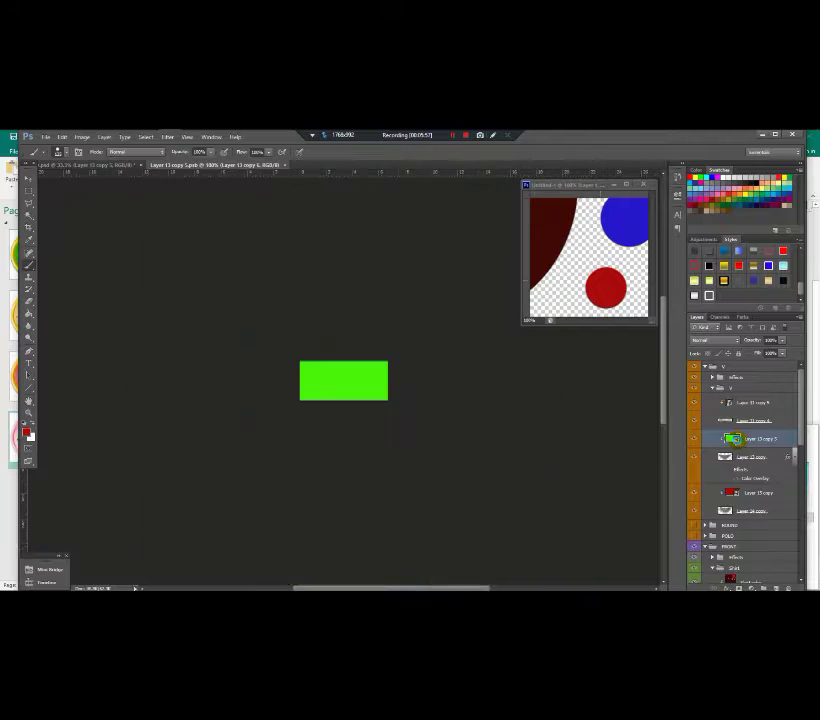
{"action": "left_click", "coordinate": [285, 166]}
{"action": "left_click", "coordinate": [376, 308]}
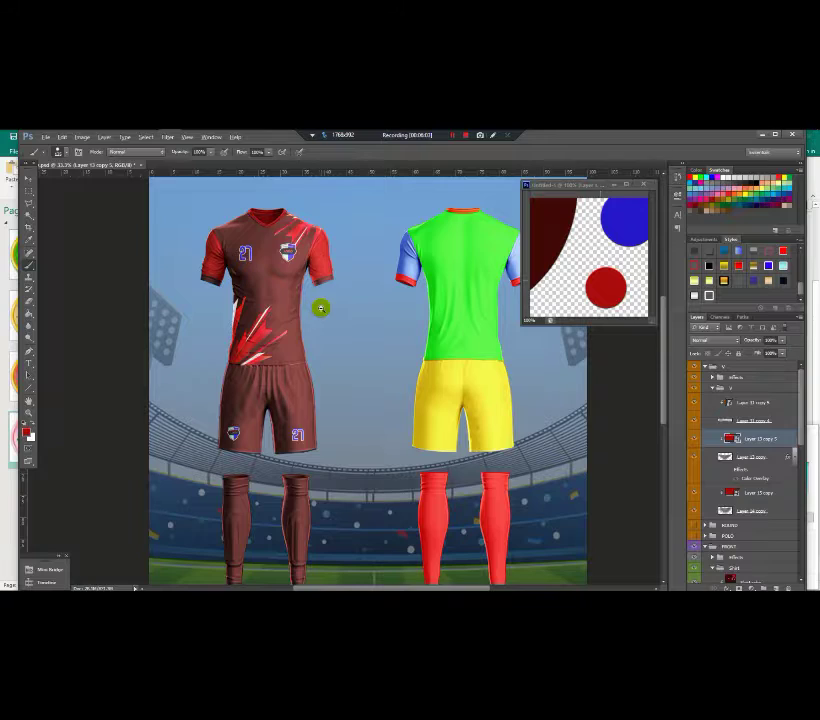
- Examine the front kit's collar, shirt, shorts and socks up close and as a whole
{"action": "scroll", "coordinate": [320, 308], "scroll_direction": "down", "scroll_amount": 3}
{"action": "scroll", "coordinate": [305, 345], "scroll_direction": "up", "scroll_amount": 4}
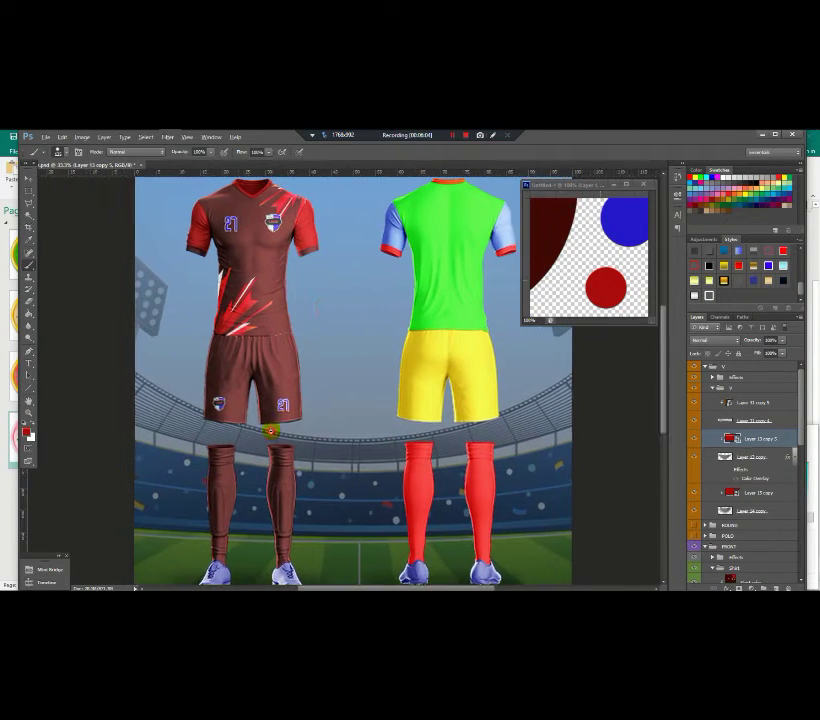
{"action": "scroll", "coordinate": [270, 431], "scroll_direction": "down", "scroll_amount": 1}
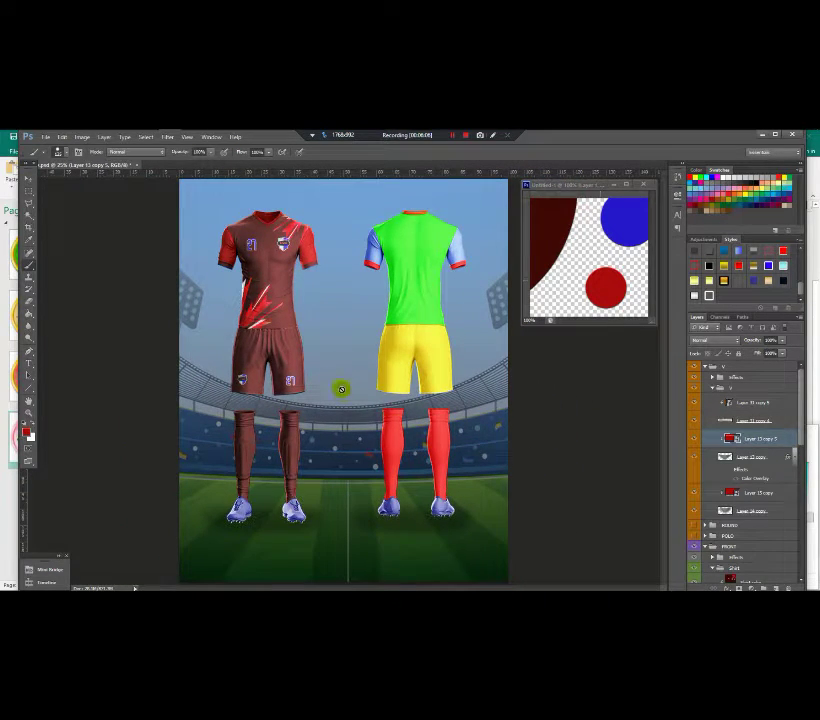
{"action": "scroll", "coordinate": [331, 397], "scroll_direction": "up", "scroll_amount": 1}
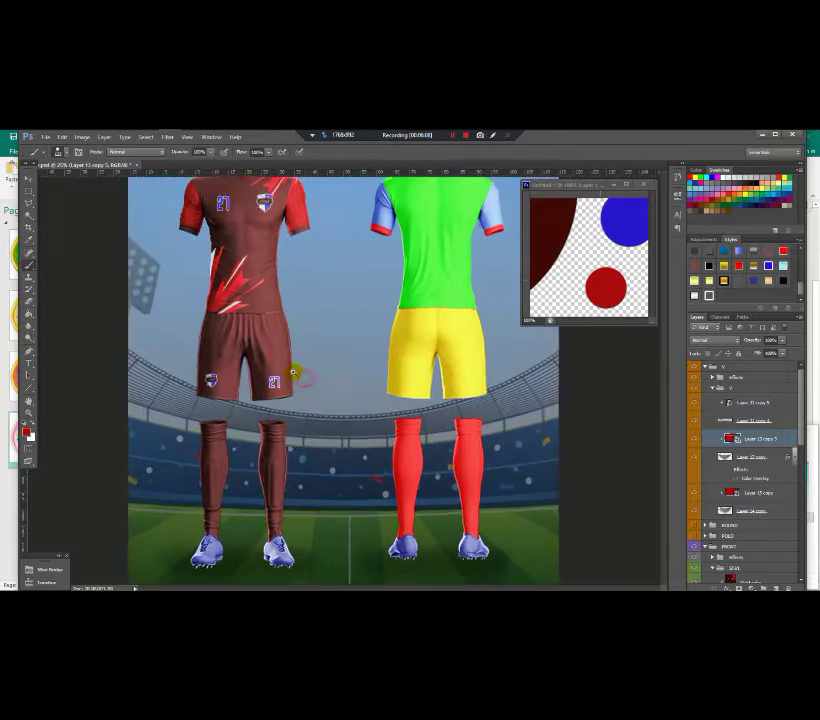
{"action": "scroll", "coordinate": [287, 374], "scroll_direction": "down", "scroll_amount": 2}
{"action": "scroll", "coordinate": [277, 376], "scroll_direction": "up", "scroll_amount": 2}
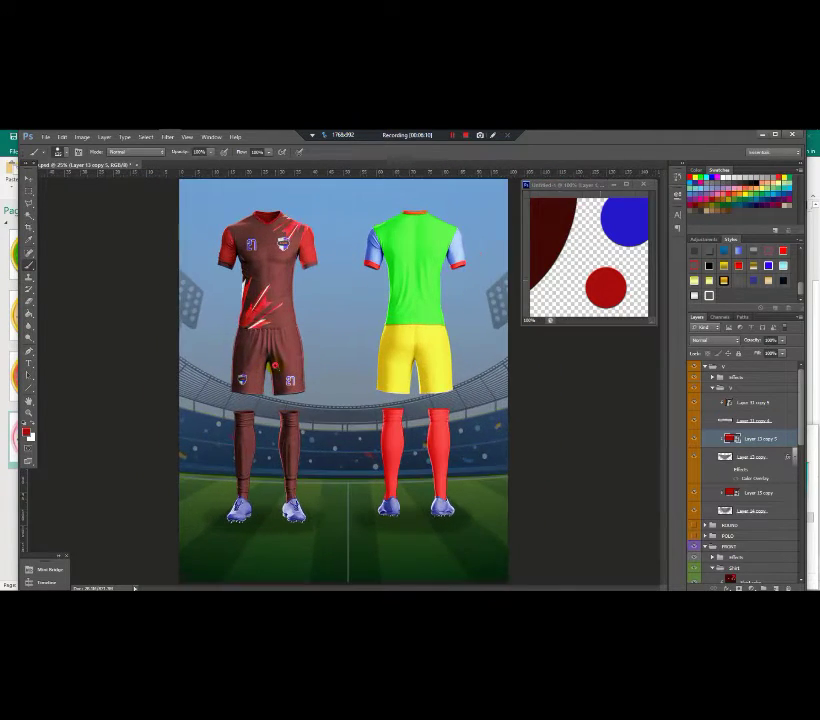
{"action": "scroll", "coordinate": [285, 330], "scroll_direction": "down", "scroll_amount": 2}
{"action": "scroll", "coordinate": [285, 330], "scroll_direction": "up", "scroll_amount": 4}
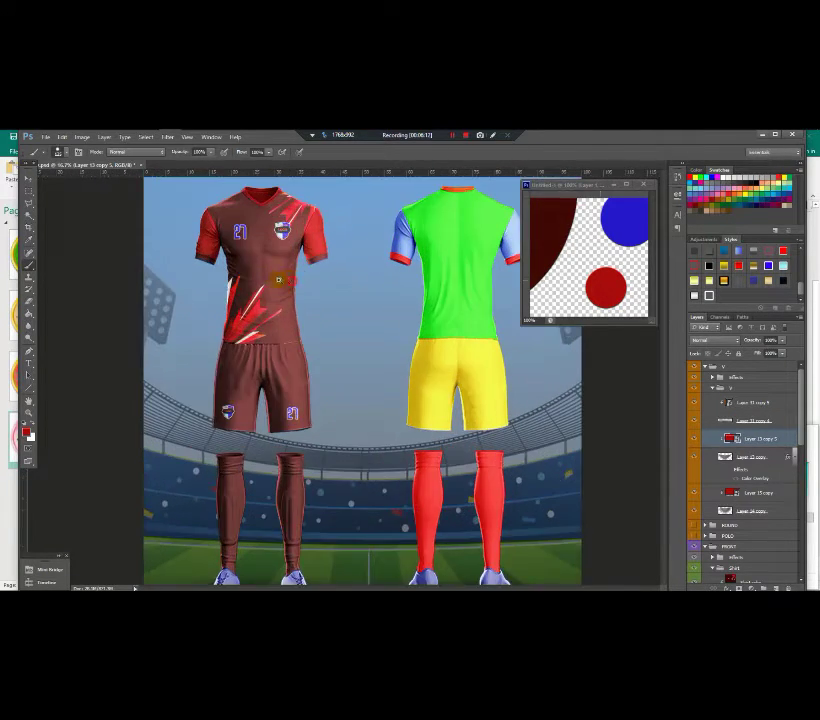
{"action": "scroll", "coordinate": [211, 349], "scroll_direction": "down", "scroll_amount": 2}
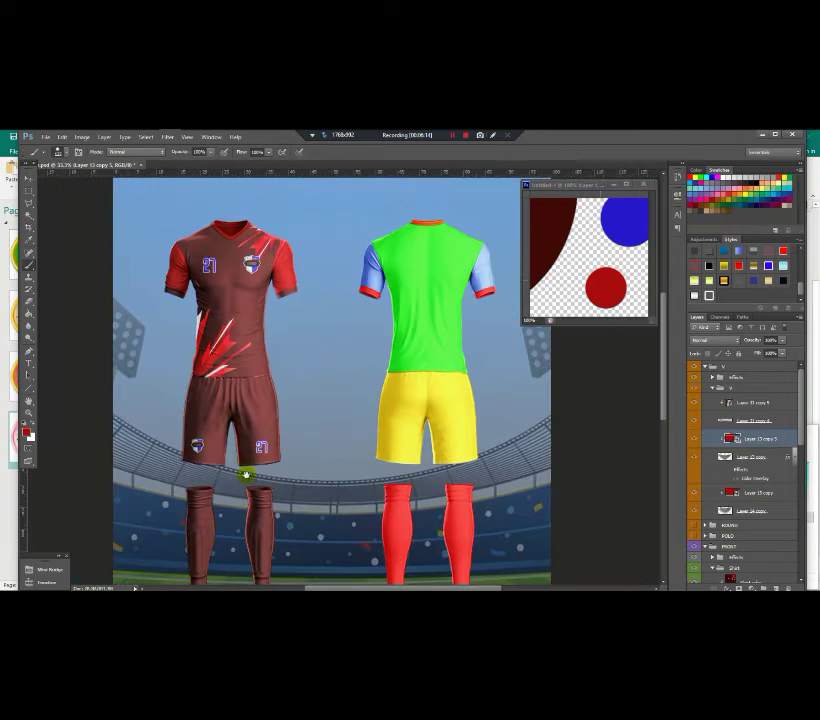
- Open the front shirt's Shirt color artwork as the source for the back design, and return to the kit mockup
{"action": "left_click_drag", "start_coordinate": [217, 441], "coordinate": [199, 443]}
{"action": "left_click_drag", "start_coordinate": [382, 320], "coordinate": [357, 342]}
{"action": "left_click", "coordinate": [381, 287], "text": "alt"}
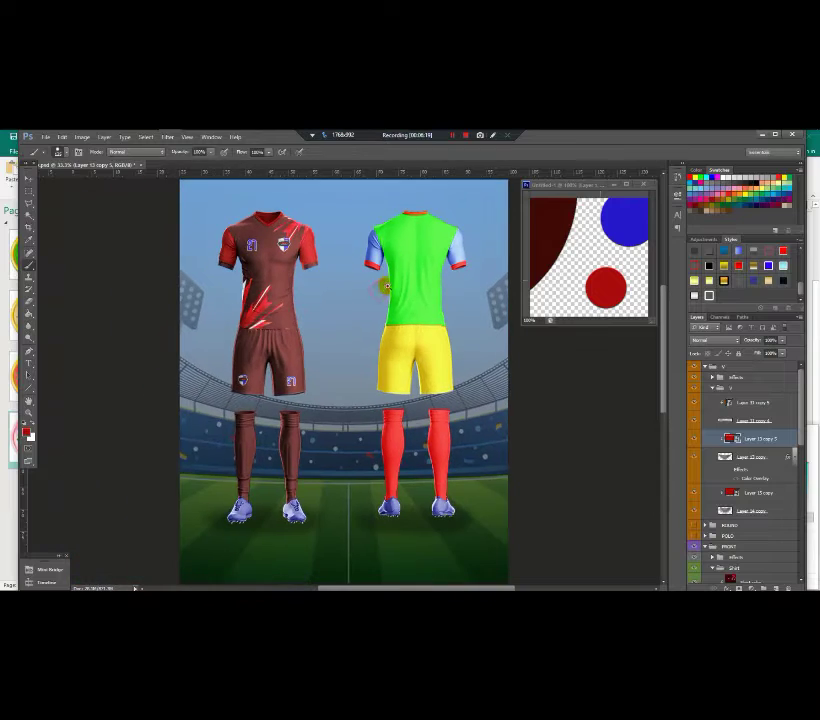
{"action": "left_click", "coordinate": [398, 284], "text": "ctrl"}
{"action": "scroll", "coordinate": [447, 242], "scroll_direction": "up", "scroll_amount": 2}
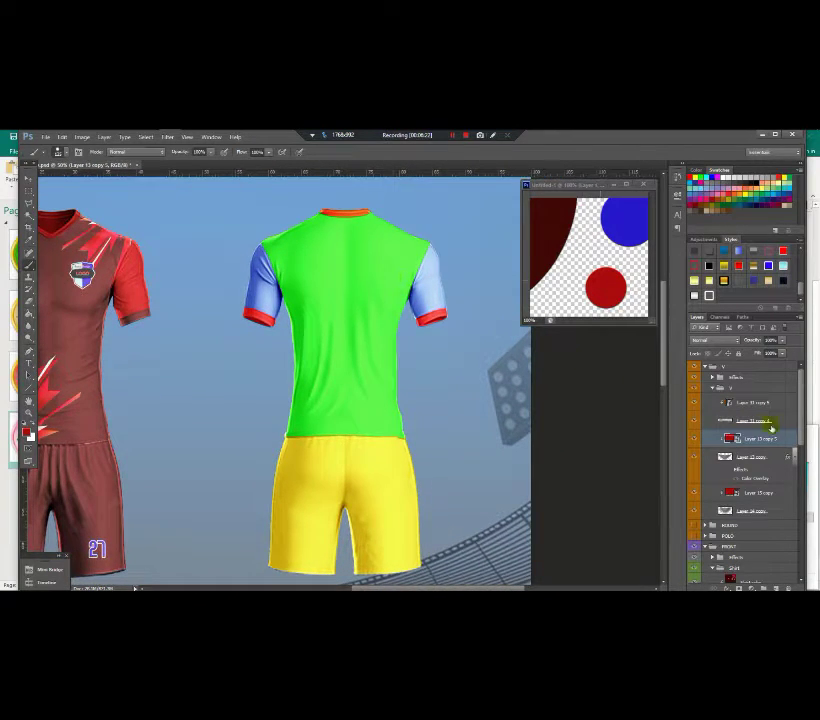
{"action": "left_click_drag", "start_coordinate": [800, 408], "coordinate": [797, 468]}
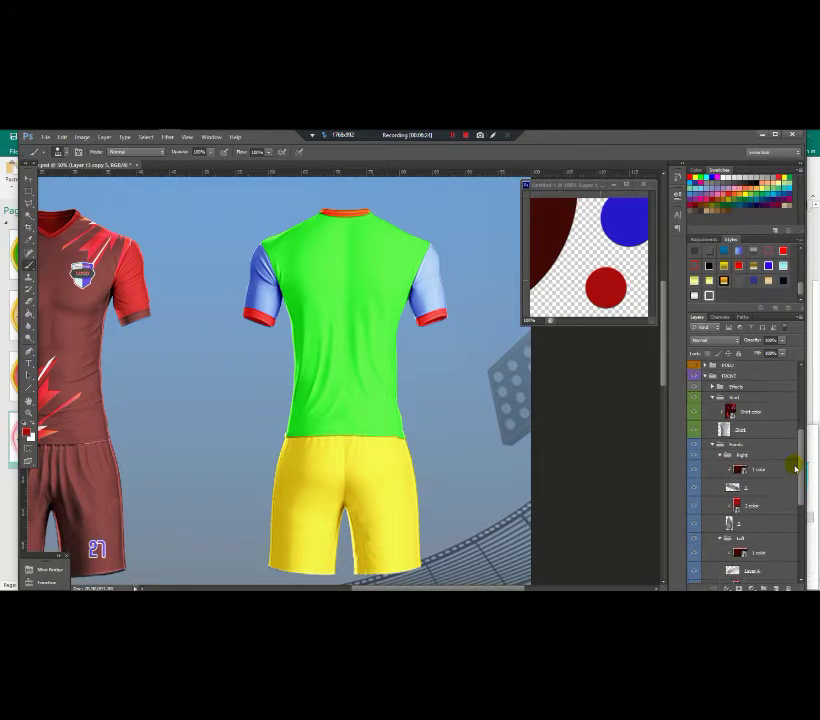
{"action": "left_click", "coordinate": [735, 417]}
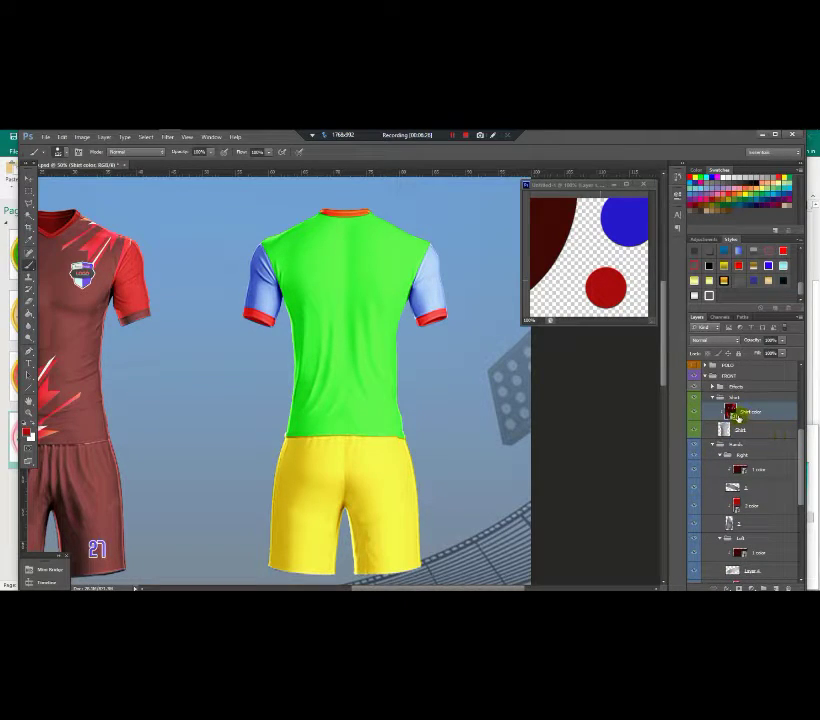
{"action": "key", "text": "ctrl+Tab"}
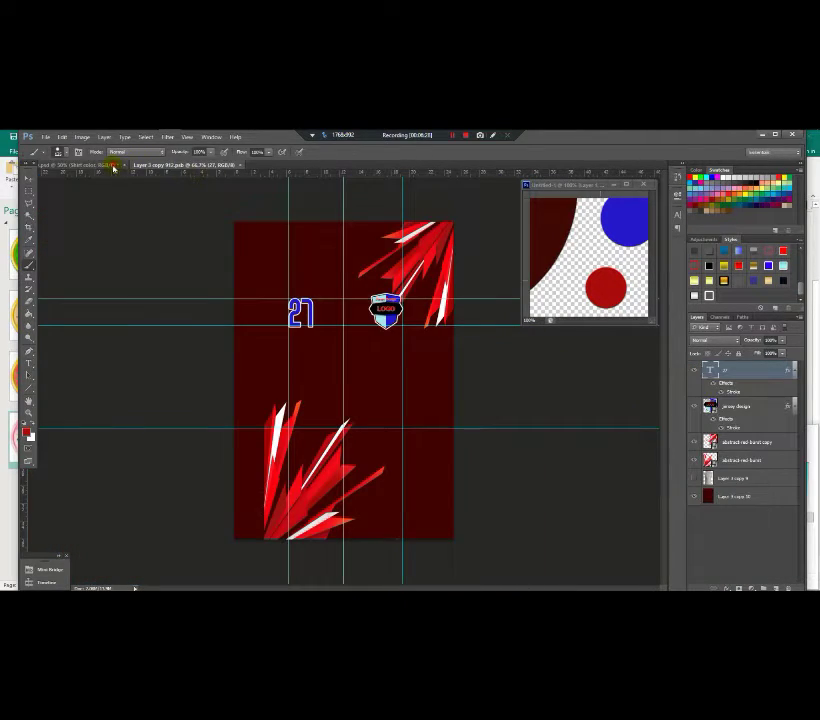
{"action": "left_click", "coordinate": [113, 166]}
- Open the back shirt's colour artwork and paint its green Layer 9 copy 9 with the sample sheet's dark red
{"action": "left_click_drag", "start_coordinate": [803, 402], "coordinate": [805, 548]}
{"action": "left_click", "coordinate": [707, 555]}
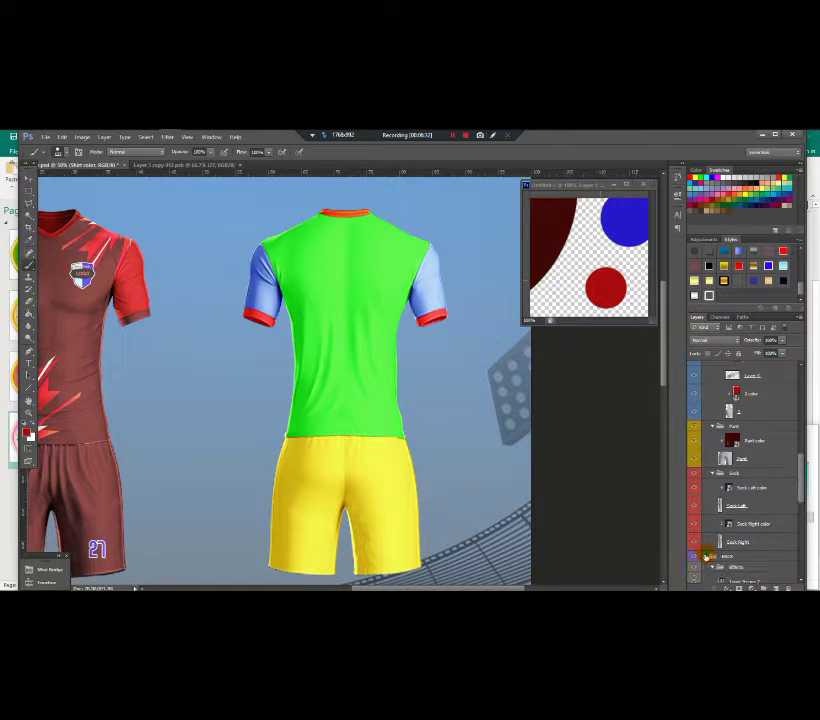
{"action": "left_click_drag", "start_coordinate": [807, 480], "coordinate": [783, 541]}
{"action": "double_click", "coordinate": [733, 481]}
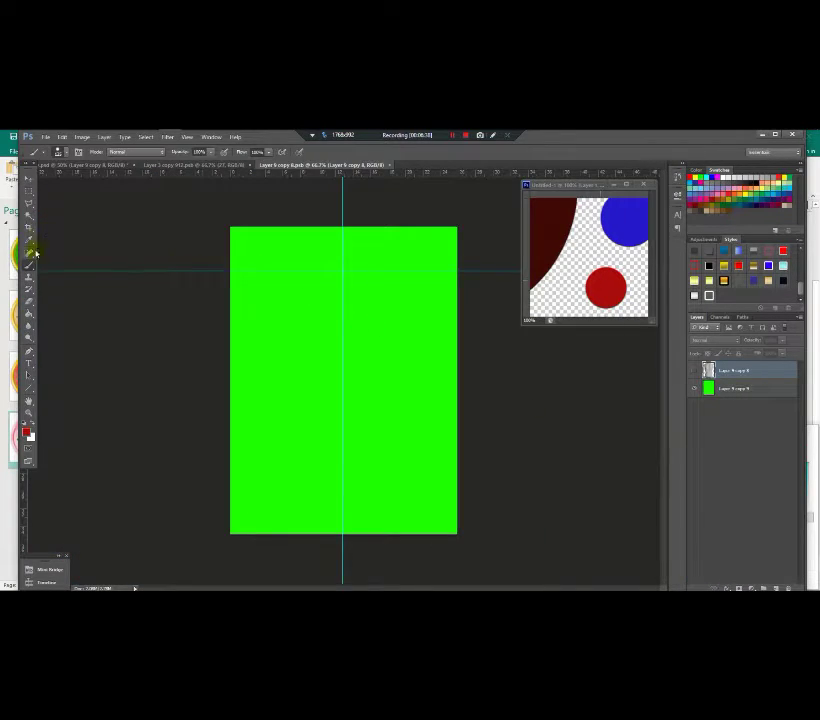
{"action": "left_click", "coordinate": [750, 390]}
{"action": "mouse_move", "coordinate": [232, 234]}
{"action": "left_mouse_down"}
{"action": "mouse_move", "coordinate": [440, 270]}
{"action": "mouse_move", "coordinate": [456, 264]}
{"action": "left_mouse_up"}
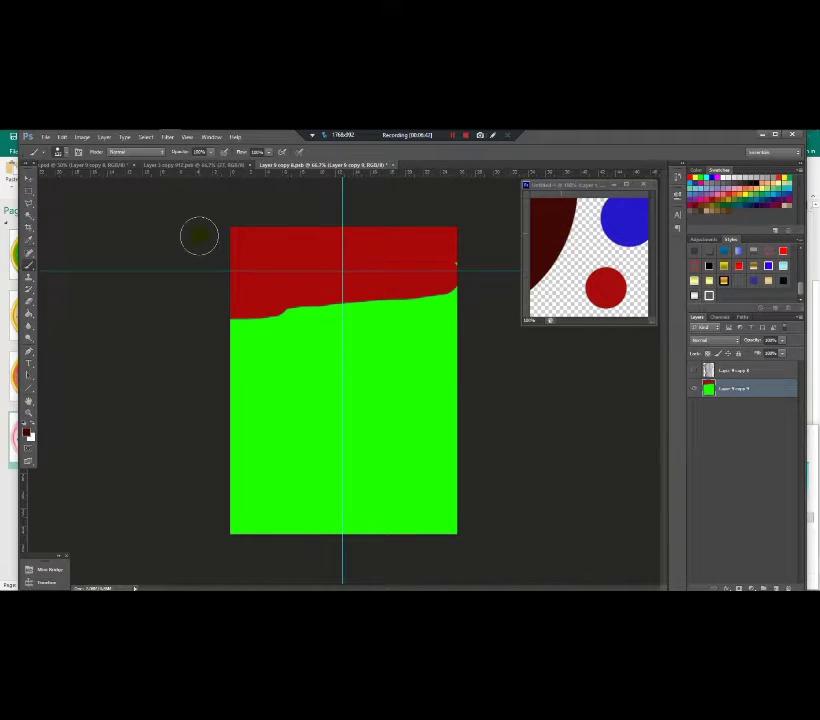
{"action": "mouse_move", "coordinate": [199, 235]}
{"action": "left_mouse_down"}
{"action": "mouse_move", "coordinate": [516, 281]}
{"action": "mouse_move", "coordinate": [265, 249]}
{"action": "mouse_move", "coordinate": [403, 267]}
{"action": "mouse_move", "coordinate": [424, 322]}
{"action": "mouse_move", "coordinate": [385, 331]}
{"action": "mouse_move", "coordinate": [347, 297]}
{"action": "mouse_move", "coordinate": [338, 352]}
{"action": "mouse_move", "coordinate": [588, 343]}
{"action": "mouse_move", "coordinate": [558, 381]}
{"action": "mouse_move", "coordinate": [169, 422]}
{"action": "mouse_move", "coordinate": [329, 436]}
{"action": "mouse_move", "coordinate": [368, 470]}
{"action": "mouse_move", "coordinate": [478, 502]}
{"action": "mouse_move", "coordinate": [359, 548]}
{"action": "left_mouse_up"}
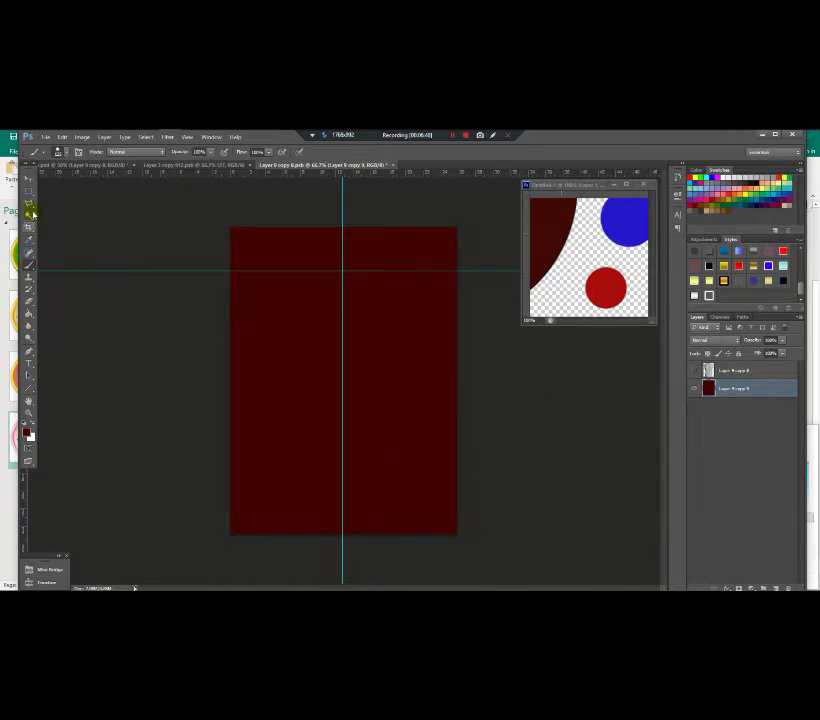
- Copy Layer 3 copy 10 and the abstract-red-burst layer from the front shirt artwork into the back artwork, and hide Layer 9 copy 9
{"action": "left_click", "coordinate": [28, 178]}
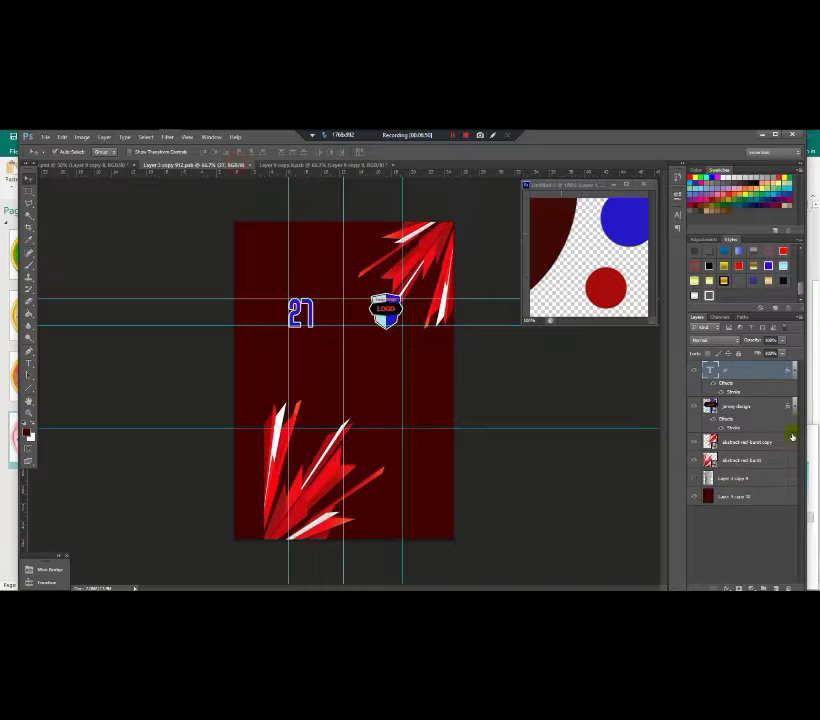
{"action": "left_click", "coordinate": [739, 497]}
{"action": "left_click", "coordinate": [739, 460], "text": "ctrl"}
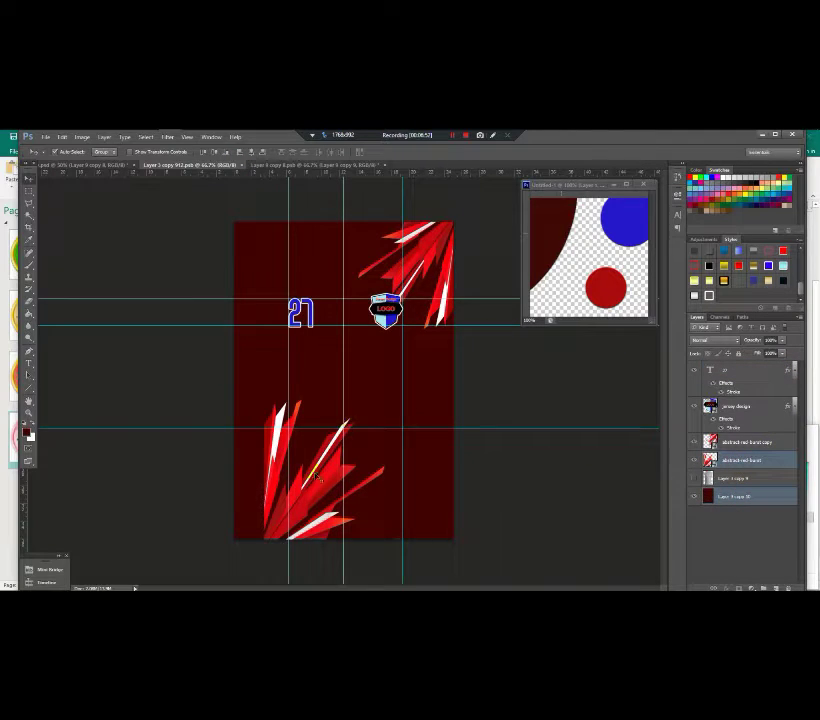
{"action": "left_click_drag", "start_coordinate": [317, 476], "coordinate": [371, 413]}
{"action": "left_click", "coordinate": [694, 425]}
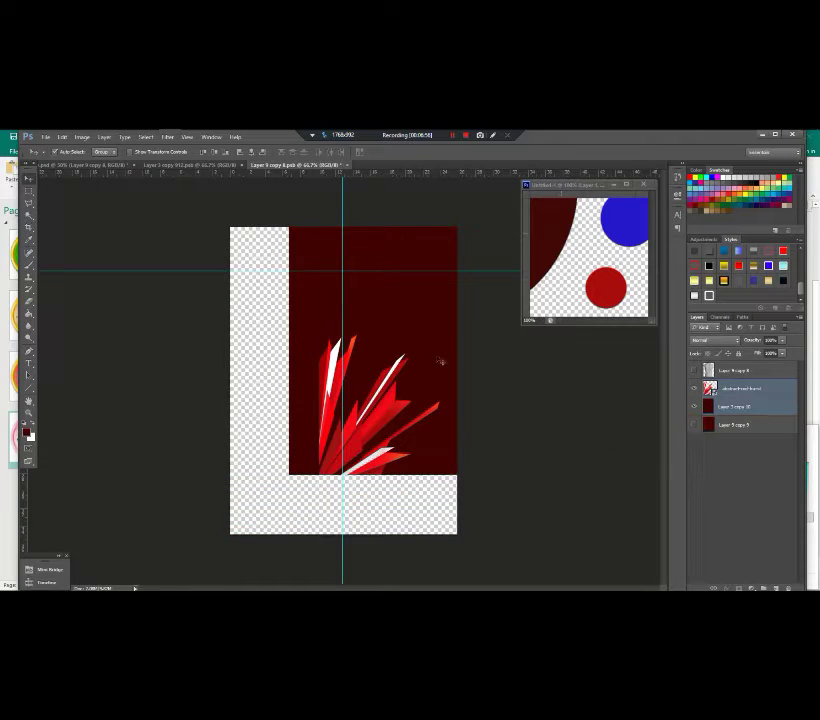
- Align the copied base and burst layers to the canvas corner and stretch them to fill the back artwork
{"action": "left_click_drag", "start_coordinate": [440, 362], "coordinate": [379, 410]}
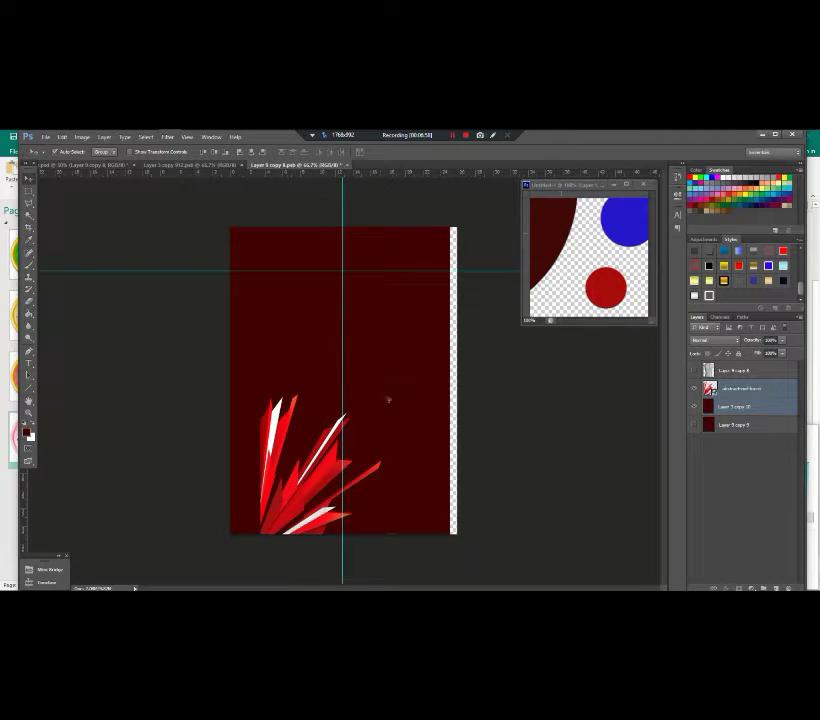
{"action": "key", "text": "ctrl+t"}
{"action": "left_click_drag", "start_coordinate": [341, 219], "coordinate": [341, 228]}
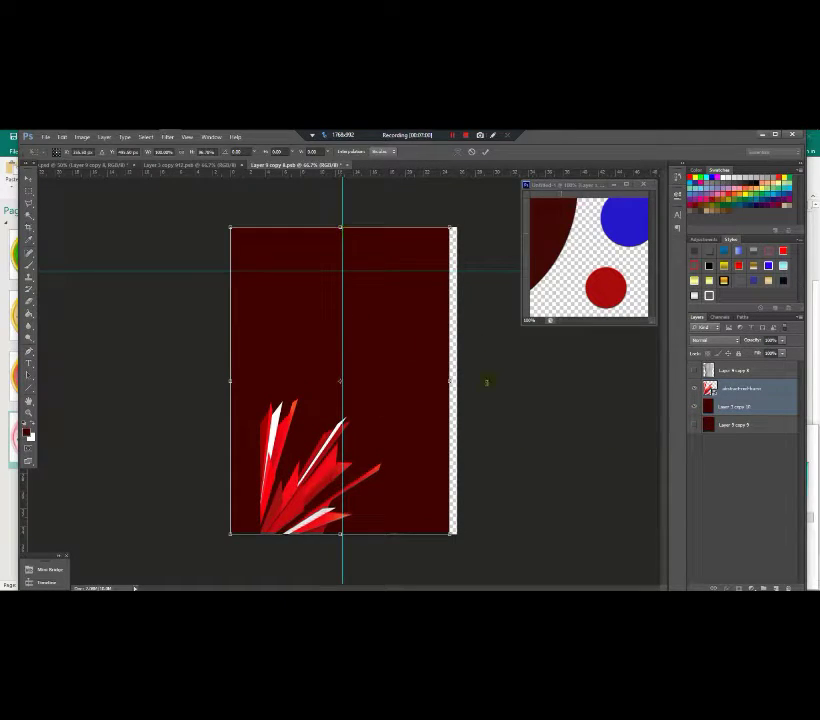
{"action": "left_click_drag", "start_coordinate": [450, 380], "coordinate": [457, 380]}
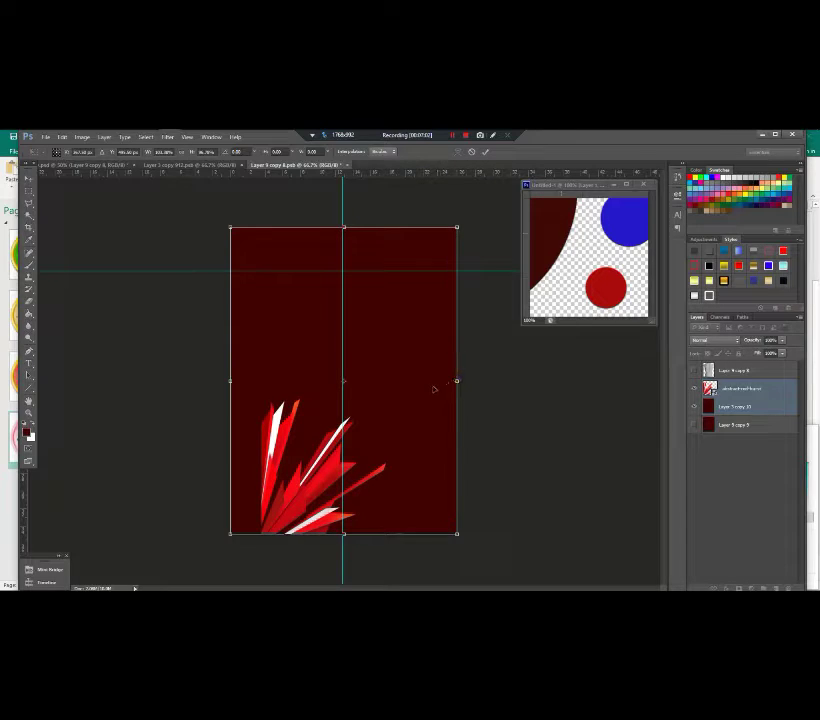
{"action": "key", "text": "Return"}
- Flip the copied base and burst layers horizontally
{"action": "right_click", "coordinate": [373, 394]}
{"action": "left_click", "coordinate": [370, 384]}
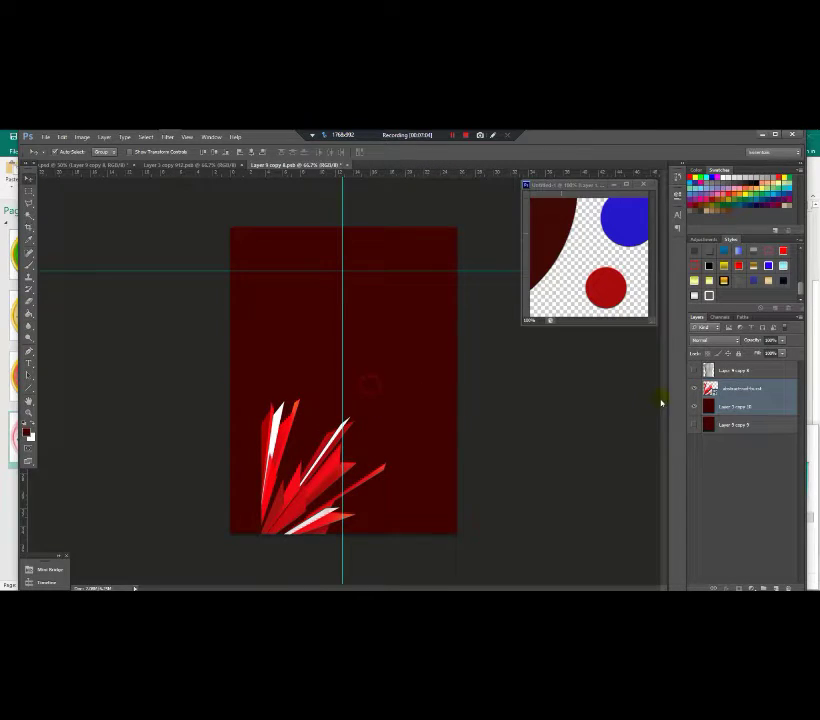
{"action": "key", "text": "ctrl+t"}
{"action": "right_click", "coordinate": [412, 395]}
{"action": "left_click", "coordinate": [446, 532]}
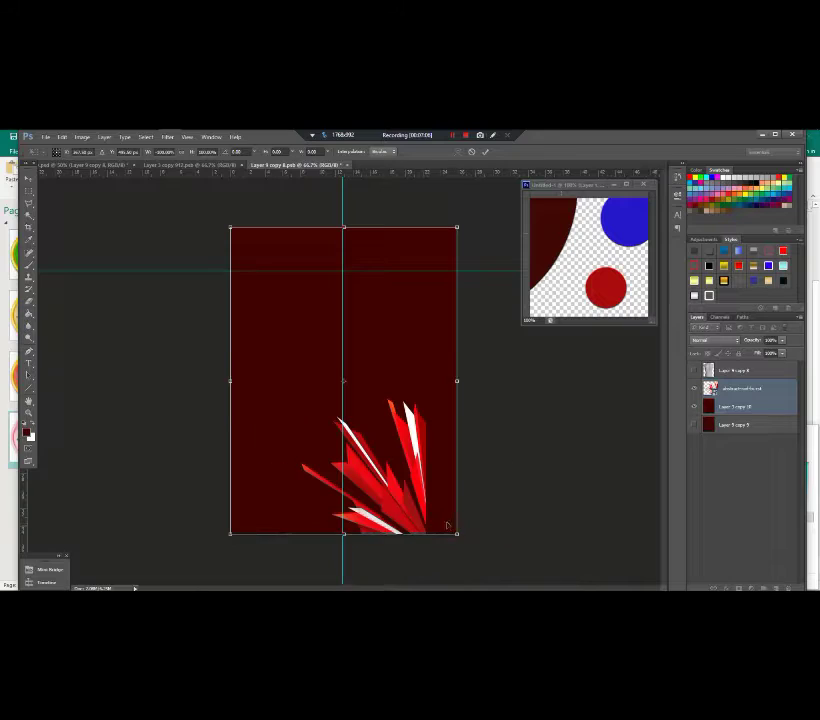
{"action": "key", "text": "Return"}
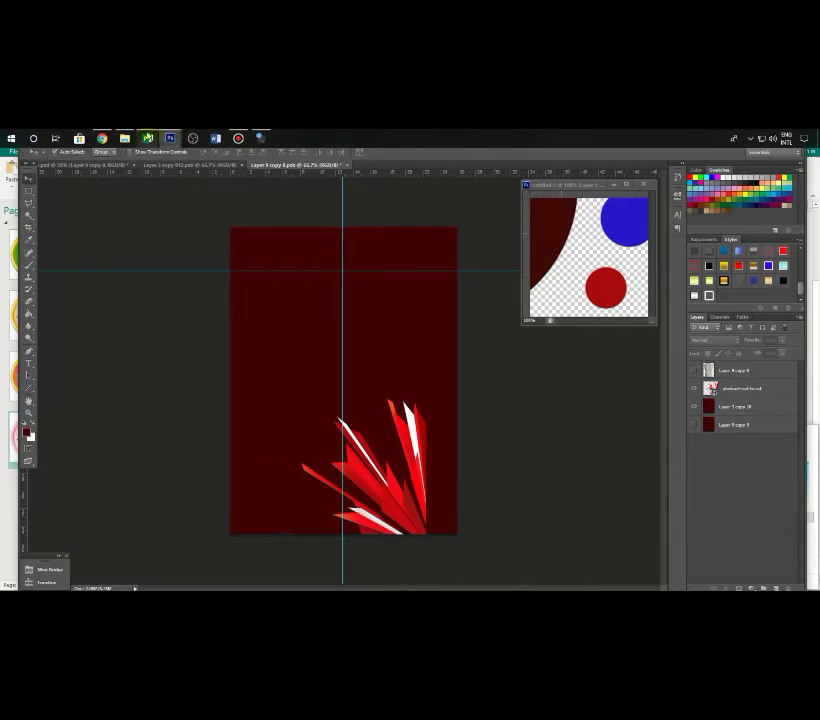
- Place the jersey design1 logo at about 29% scale on the vertical guide in the lower back, checking it against Layer 9 copy 8
{"action": "left_click", "coordinate": [125, 138]}
{"action": "left_click_drag", "start_coordinate": [519, 238], "coordinate": [226, 397]}
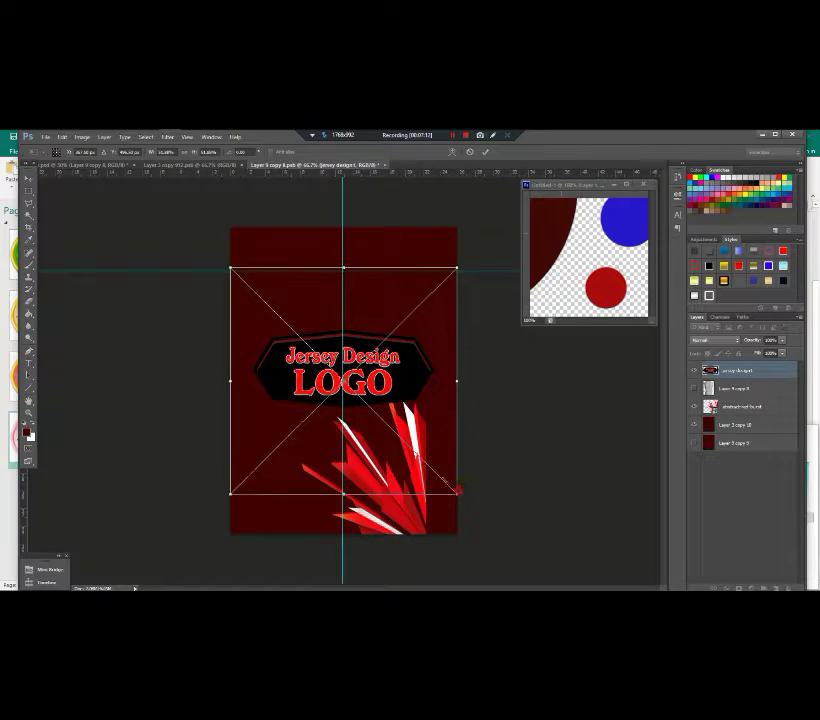
{"action": "left_click_drag", "start_coordinate": [462, 489], "coordinate": [411, 443]}
{"action": "left_click_drag", "start_coordinate": [373, 373], "coordinate": [373, 443]}
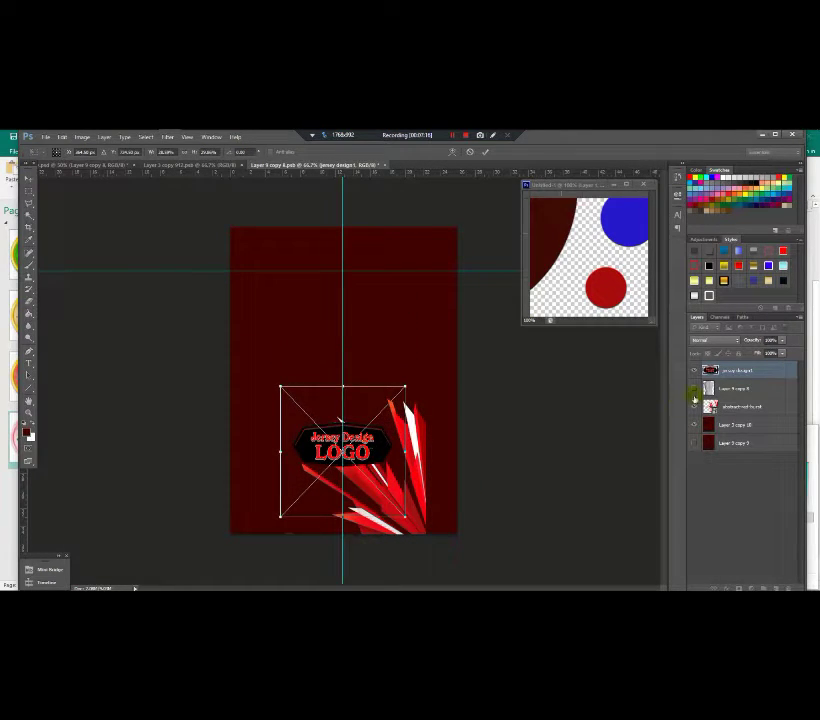
{"action": "key", "text": "Return"}
{"action": "left_click", "coordinate": [694, 388]}
{"action": "left_click", "coordinate": [694, 388]}
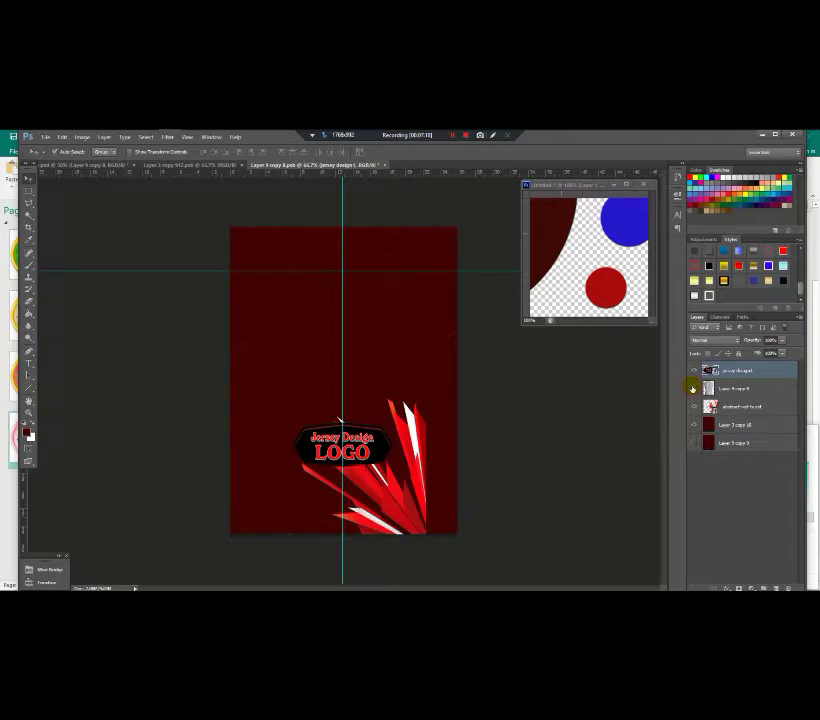
- Add the centred text JERSEY DESIGN on the upper back in the sample sheet's blue
{"action": "left_click", "coordinate": [30, 366]}
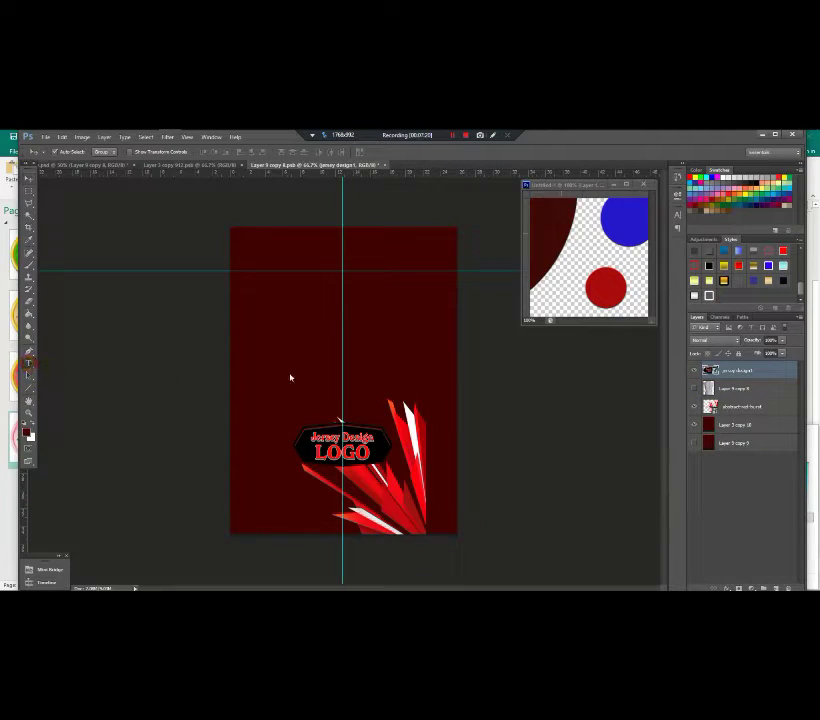
{"action": "left_click", "coordinate": [345, 287]}
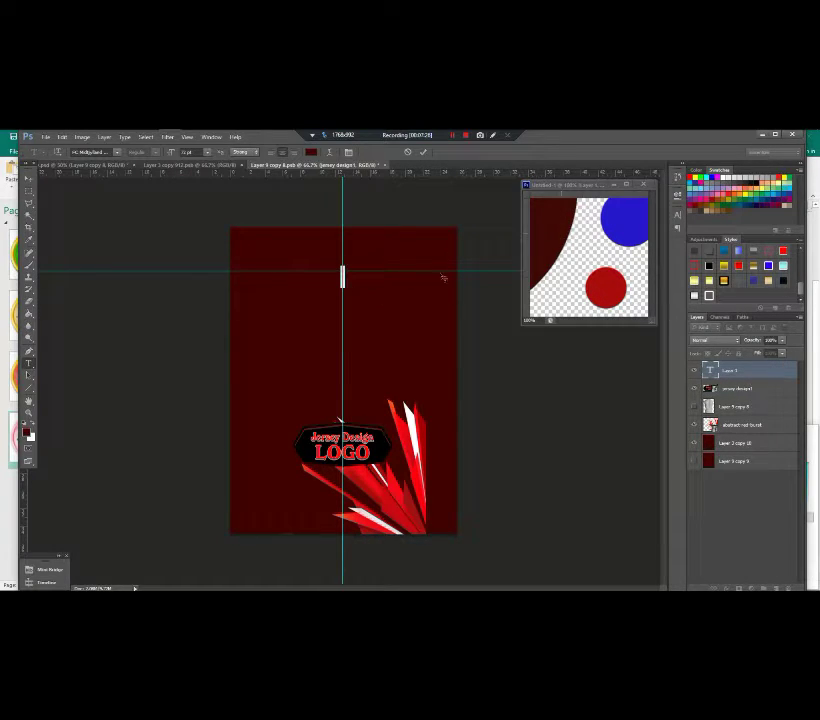
{"action": "left_click", "coordinate": [28, 267]}
{"action": "left_click", "coordinate": [626, 228], "text": "alt"}
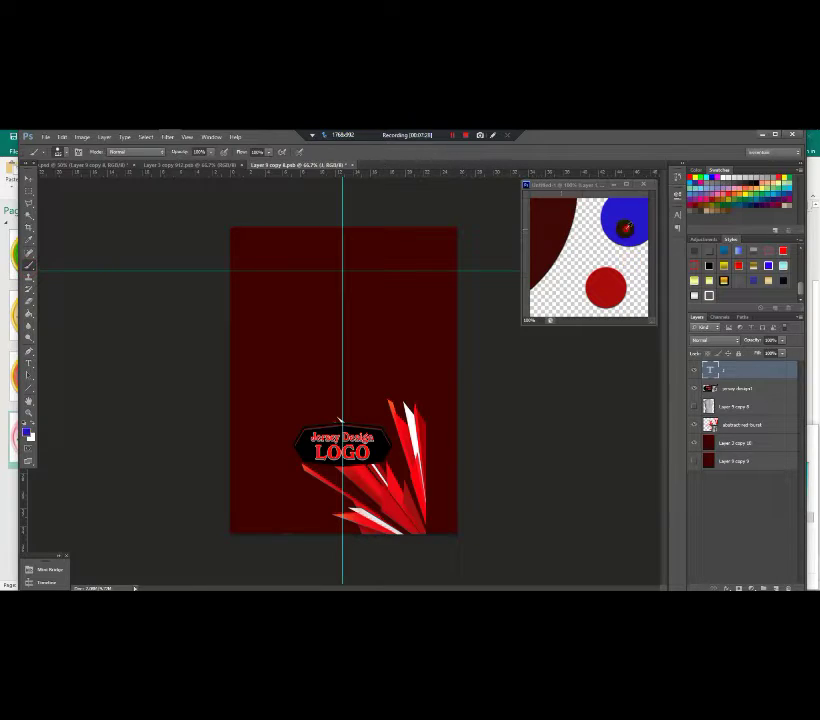
{"action": "left_click", "coordinate": [30, 180]}
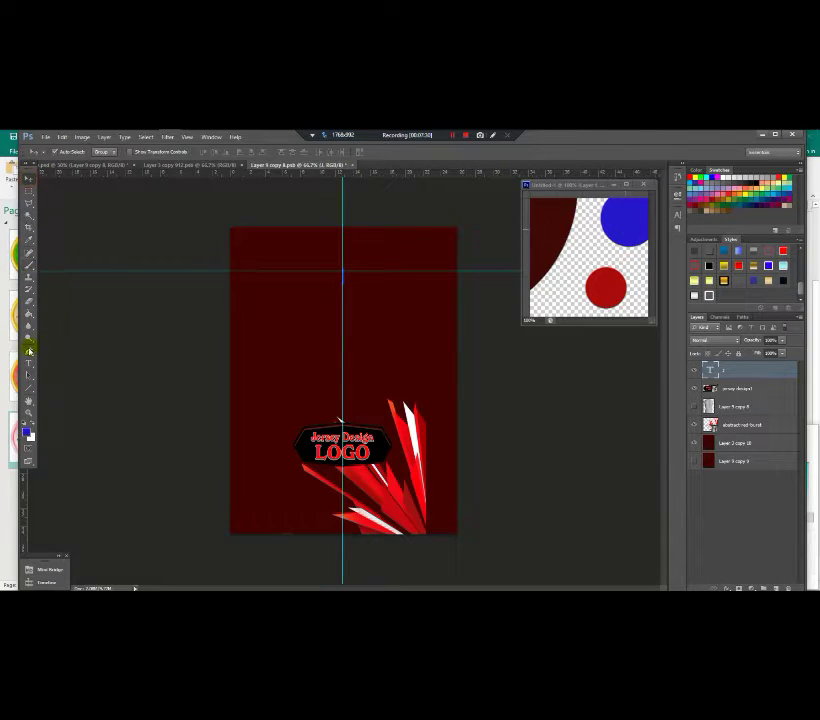
{"action": "left_click", "coordinate": [30, 365]}
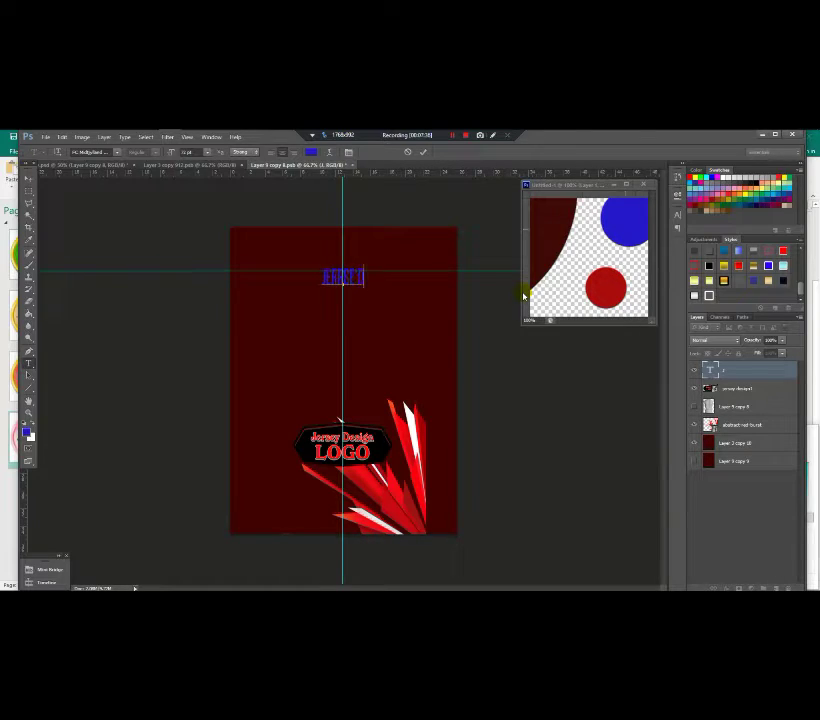
{"action": "type", "text": "ESIGN"}
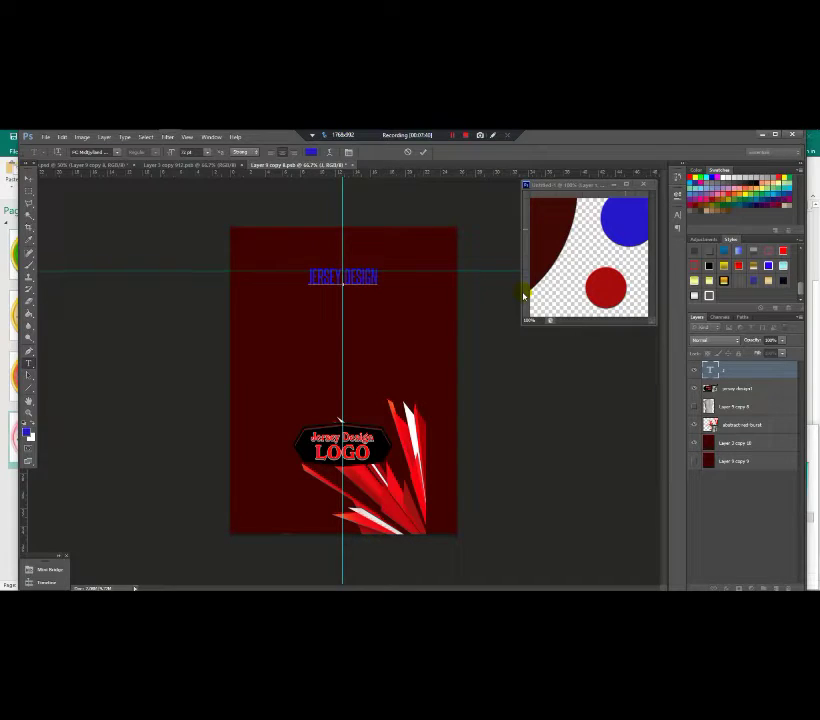
- Enlarge the JERSEY DESIGN text to about 165% width and 155% height, centred just below the horizontal guide
{"action": "left_click", "coordinate": [30, 182]}
{"action": "key", "text": "ctrl+t"}
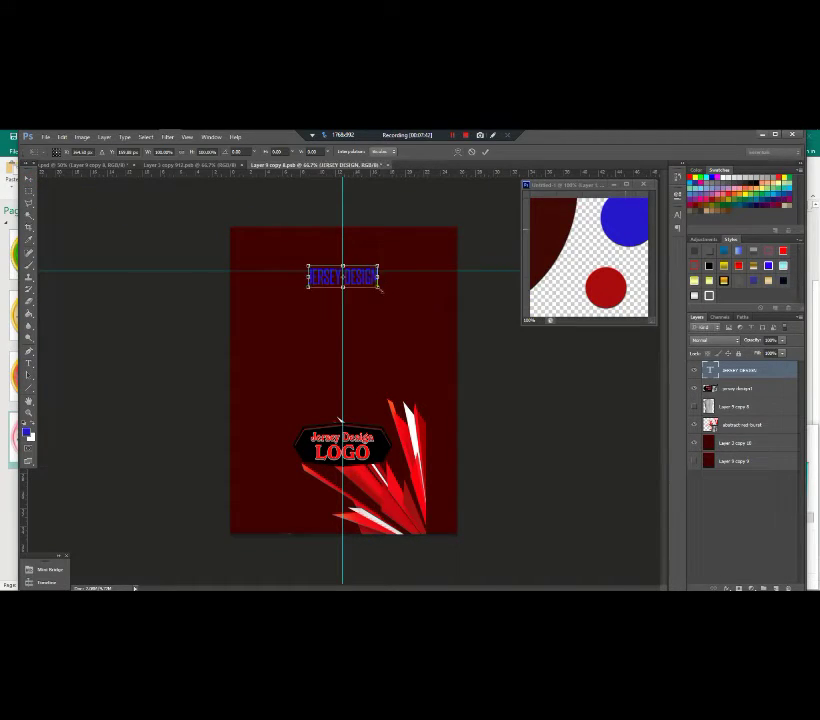
{"action": "mouse_move", "coordinate": [377, 286]}
{"action": "left_mouse_down"}
{"action": "mouse_move", "coordinate": [403, 301]}
{"action": "mouse_move", "coordinate": [389, 289]}
{"action": "mouse_move", "coordinate": [390, 298]}
{"action": "left_mouse_up"}
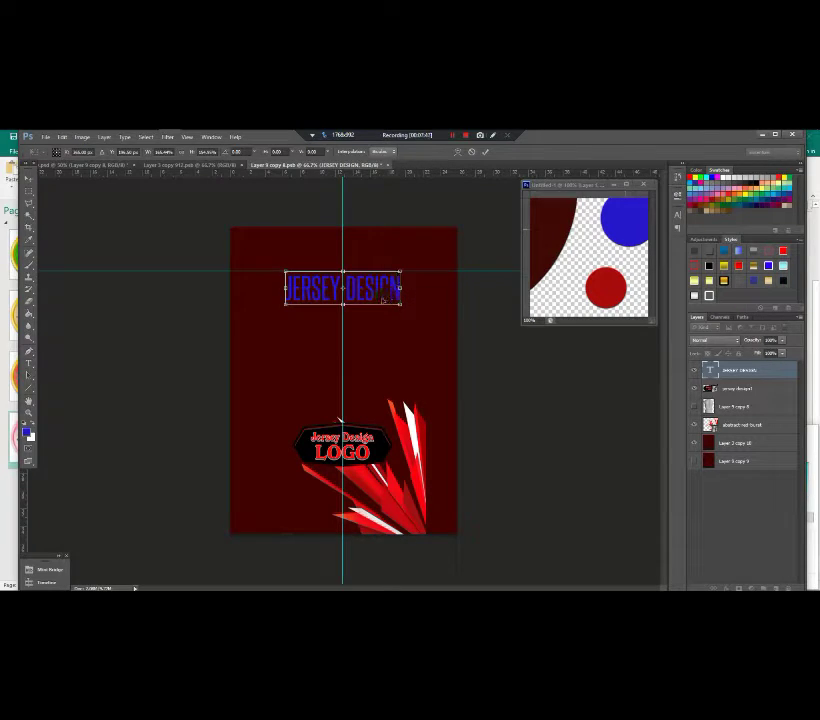
{"action": "key", "text": "Return"}
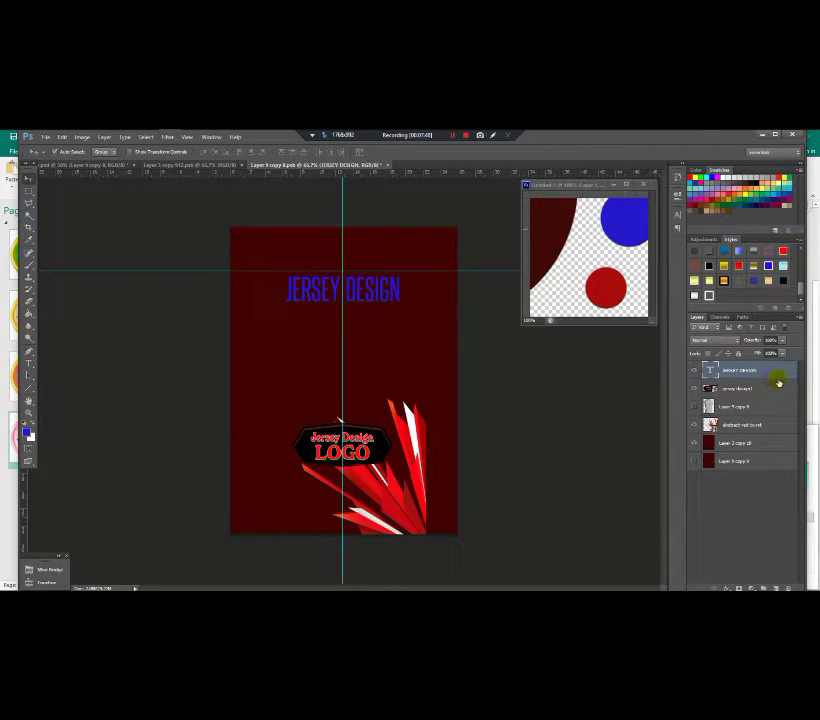
- Add a white outside stroke to the JERSEY DESIGN text and check its placement against Layer 9 copy 8
{"action": "double_click", "coordinate": [782, 372]}
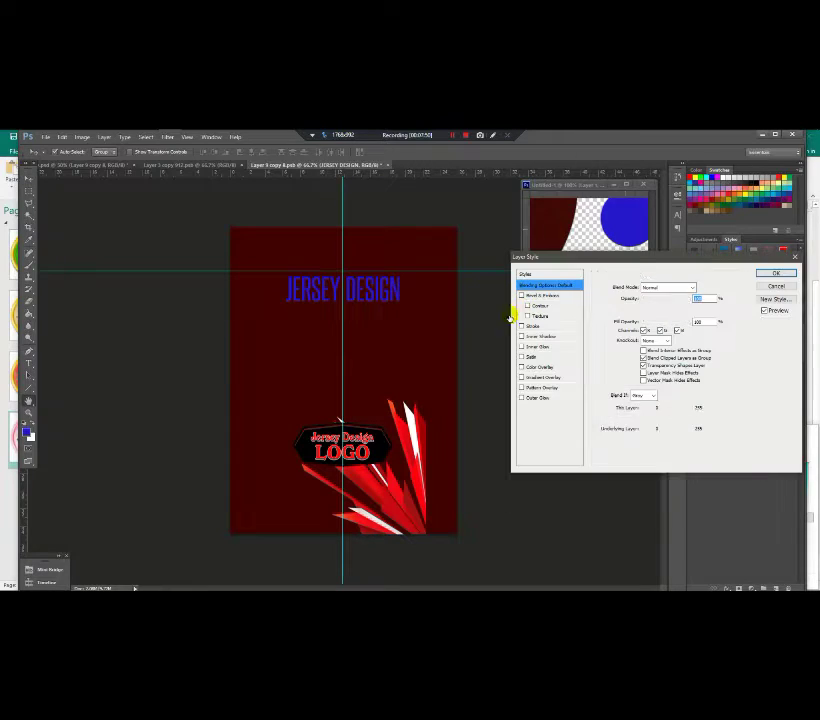
{"action": "left_click", "coordinate": [545, 326]}
{"action": "left_click", "coordinate": [624, 349]}
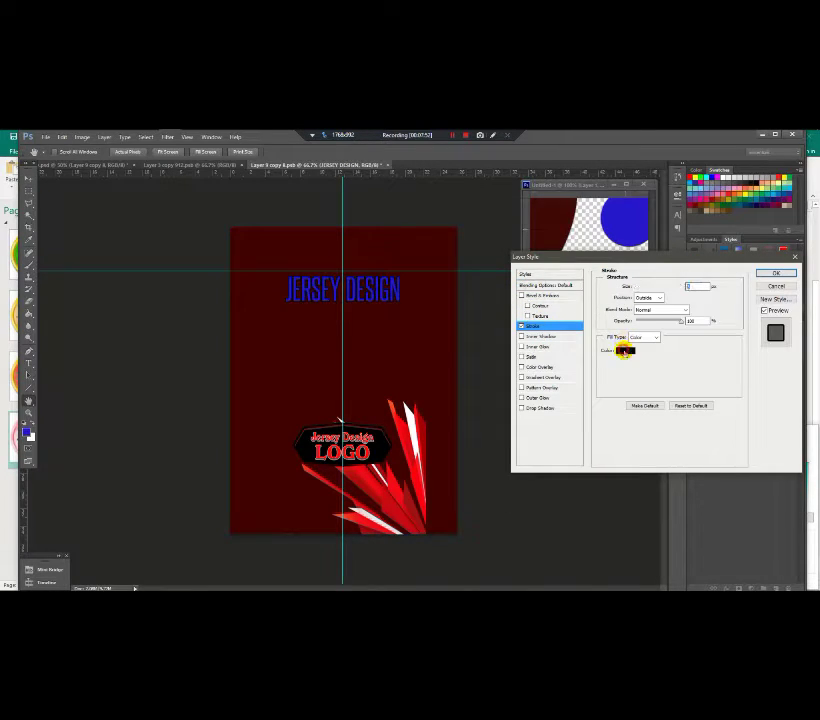
{"action": "left_click_drag", "start_coordinate": [582, 458], "coordinate": [463, 424]}
{"action": "left_click", "coordinate": [741, 427]}
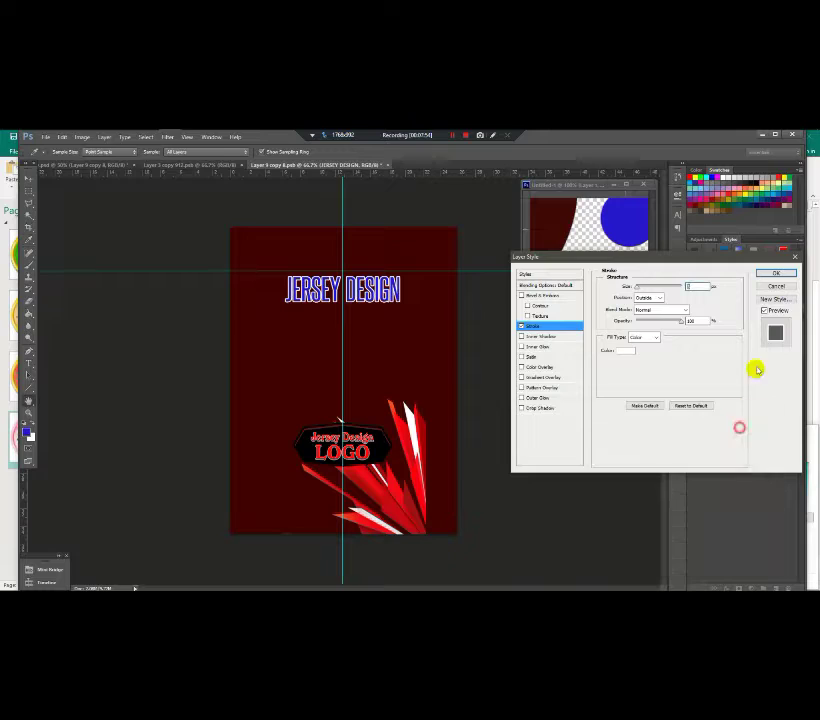
{"action": "left_click", "coordinate": [775, 273]}
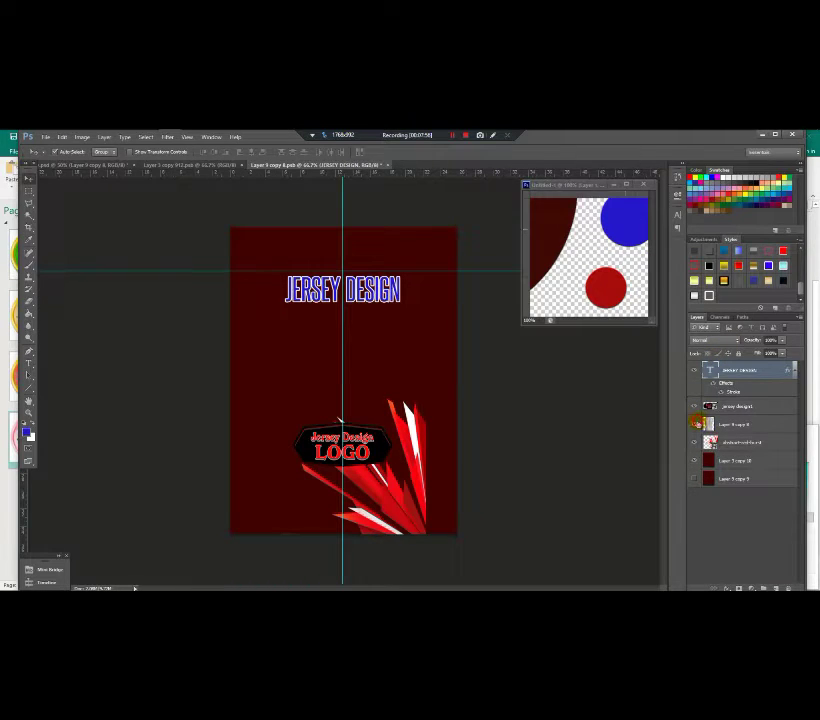
{"action": "left_click", "coordinate": [695, 424]}
{"action": "left_click", "coordinate": [693, 424]}
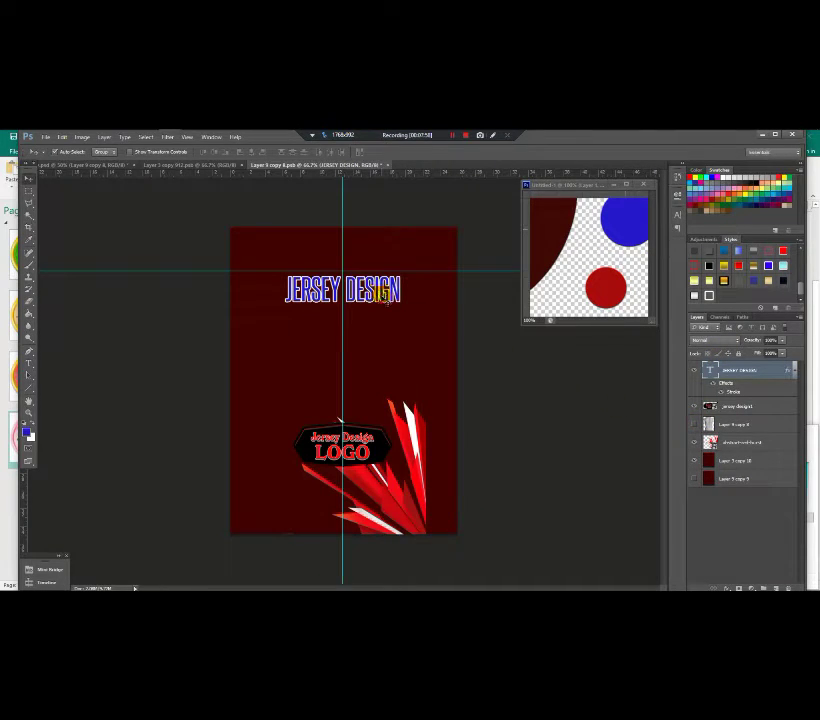
- Duplicate the JERSEY DESIGN text just below the original and change the copy to 27
{"action": "left_click_drag", "start_coordinate": [381, 293], "coordinate": [383, 321]}
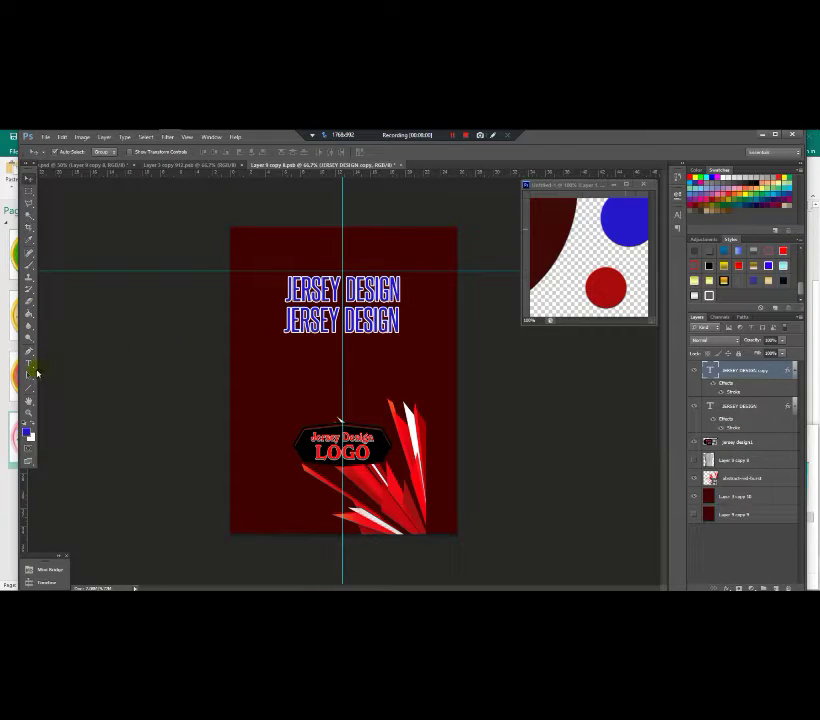
{"action": "key", "text": "t"}
{"action": "triple_click", "coordinate": [370, 321]}
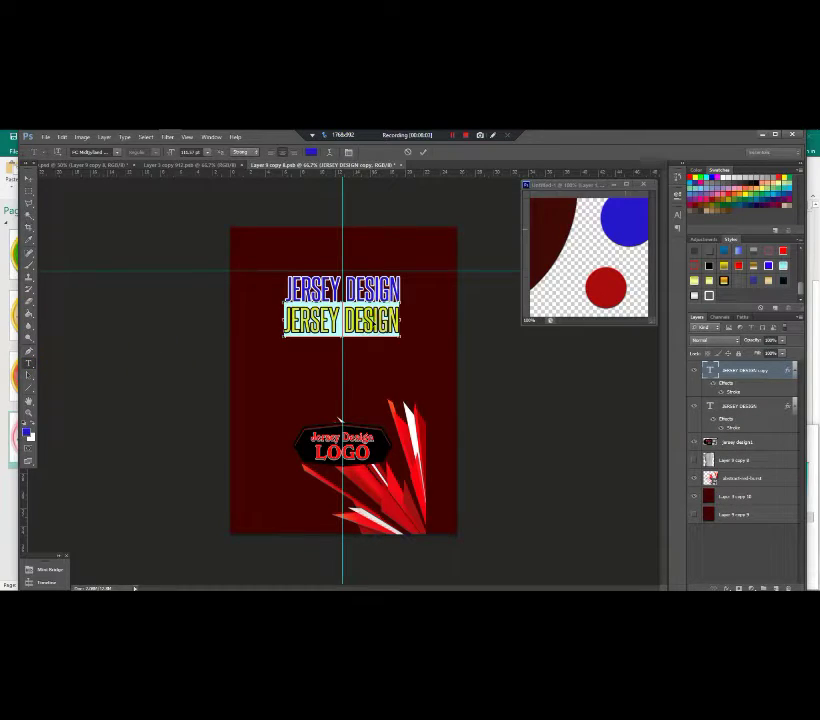
{"action": "type", "text": "27"}
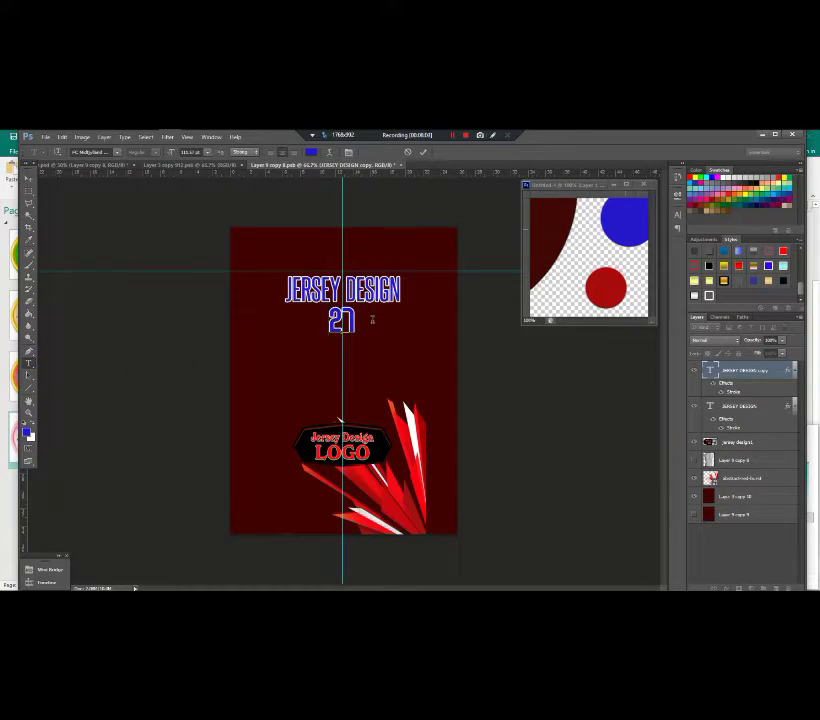
{"action": "left_click", "coordinate": [31, 184]}
- Enlarge the number 27 to about 345% width and 421% height, centred on the vertical guide between the lettering and the logo
{"action": "key", "text": "ctrl+t"}
{"action": "left_click_drag", "start_coordinate": [343, 336], "coordinate": [343, 414]}
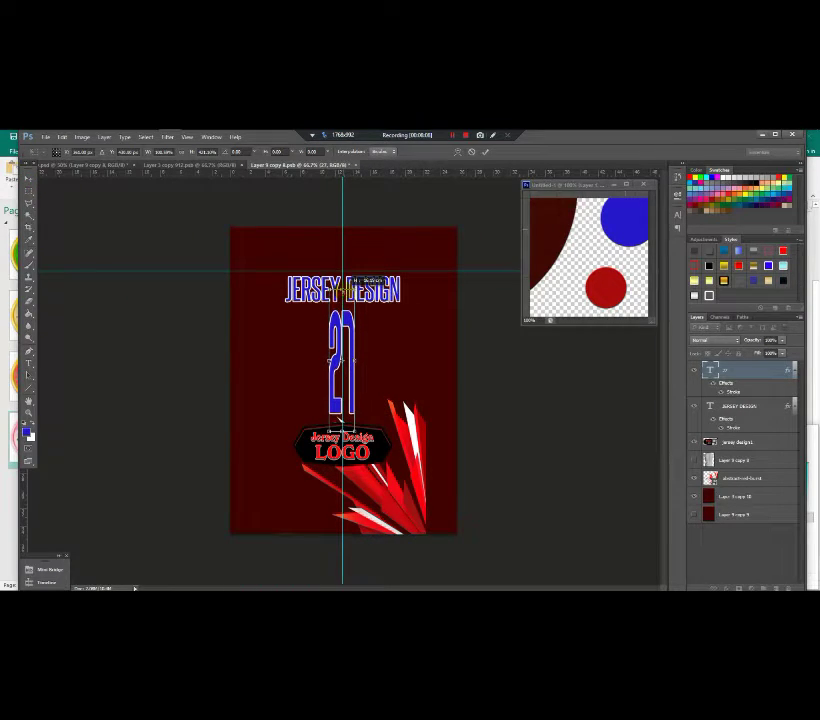
{"action": "left_click_drag", "start_coordinate": [355, 367], "coordinate": [386, 376]}
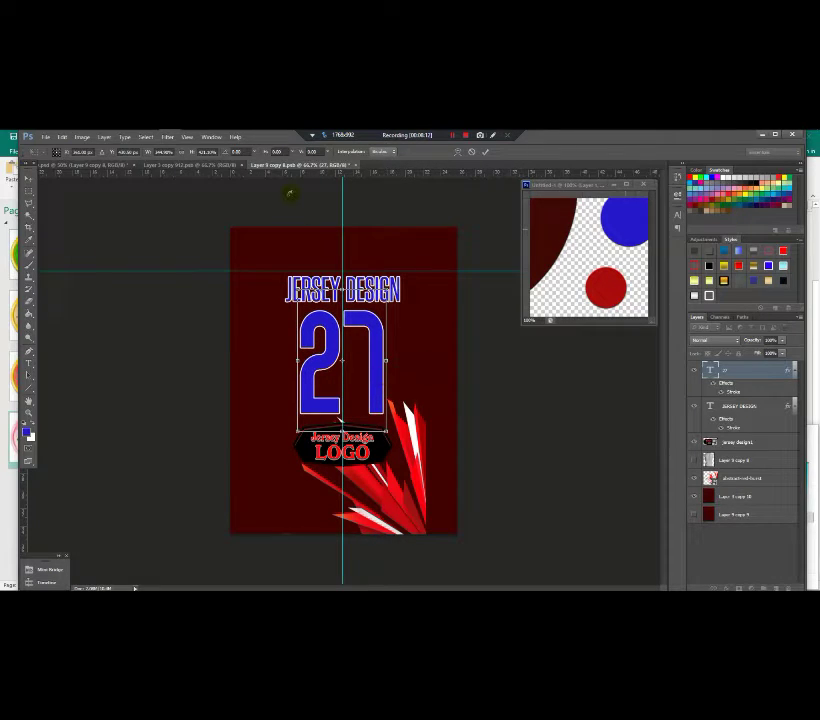
- Save and close the back shirt artwork, close the front shirt artwork, and check the whole kit mockup
{"action": "left_click", "coordinate": [356, 168]}
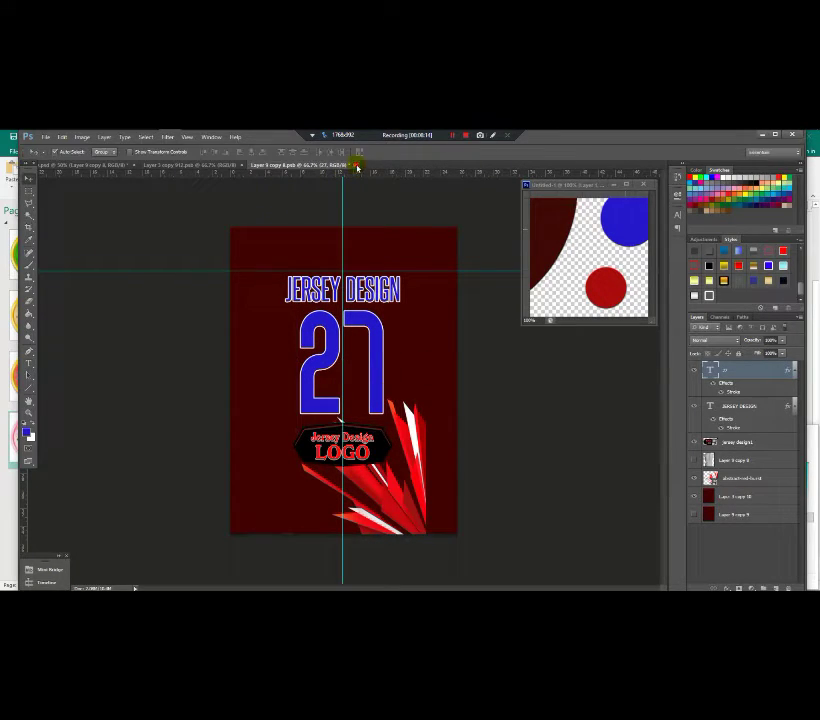
{"action": "left_click", "coordinate": [381, 309]}
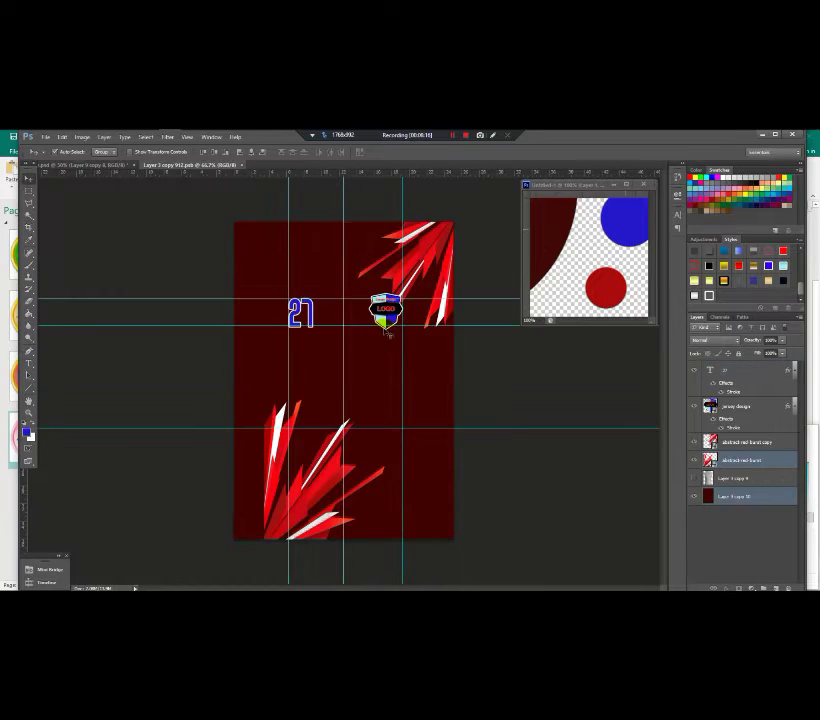
{"action": "key", "text": "ctrl+w"}
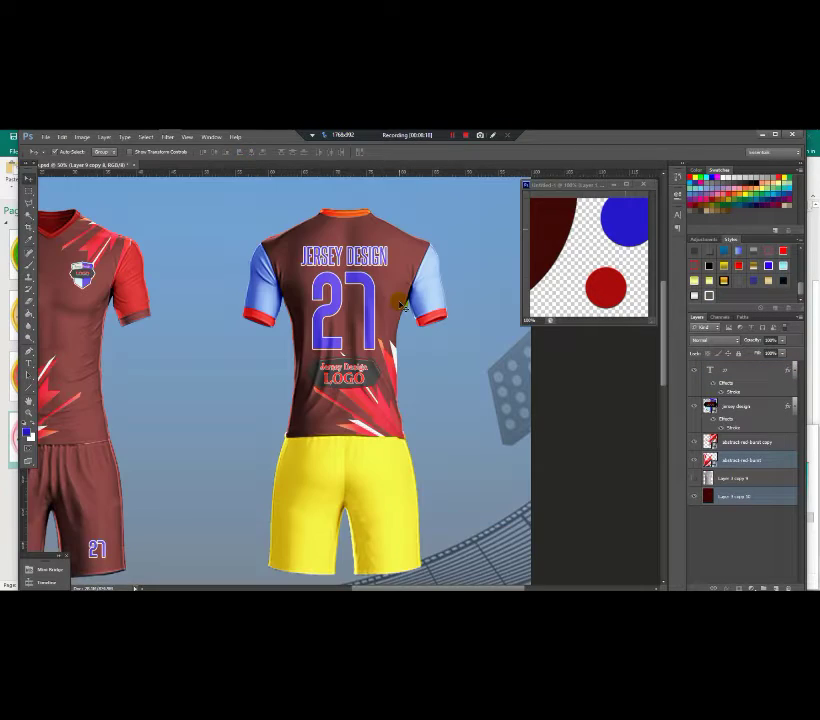
{"action": "key", "text": "ctrl+0"}
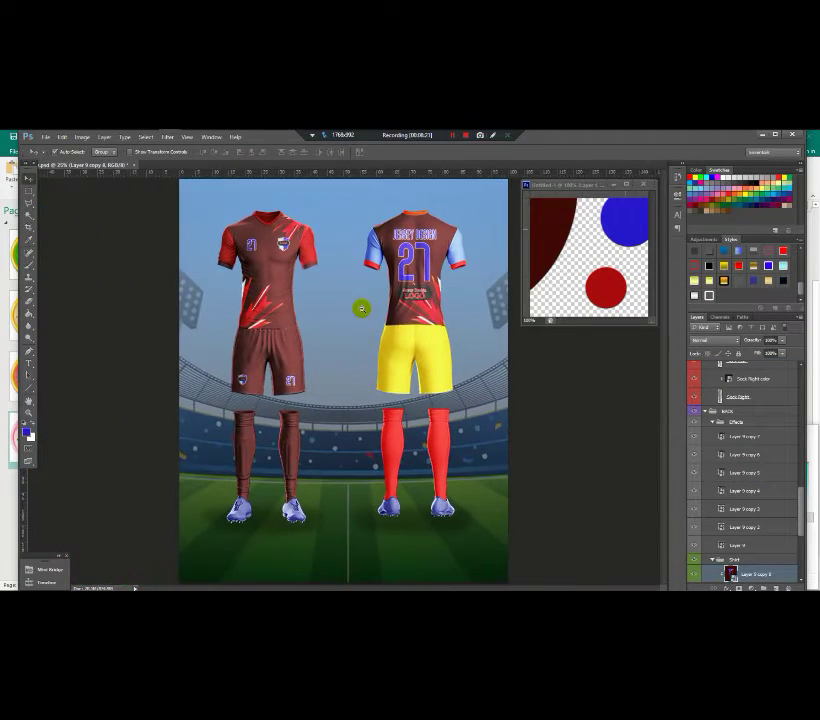
{"action": "scroll", "coordinate": [408, 314], "scroll_direction": "up", "scroll_amount": 1}
{"action": "scroll", "coordinate": [414, 309], "scroll_direction": "down", "scroll_amount": 2}
{"action": "scroll", "coordinate": [417, 300], "scroll_direction": "up", "scroll_amount": 2}
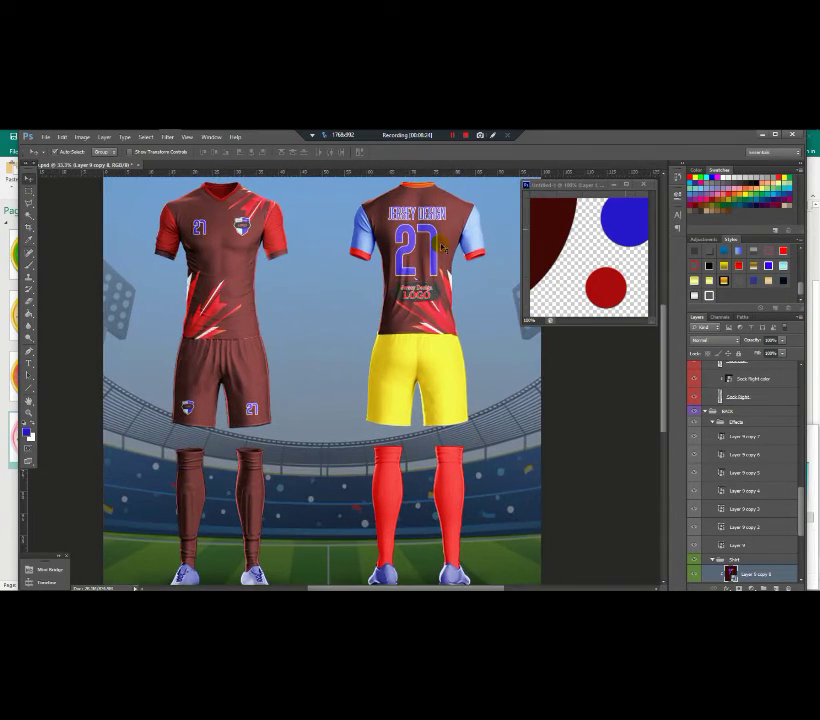
- Paint the back shirt's right cuff artwork (1 color) in the sample sheet's dark red, then save and close it
{"action": "left_click_drag", "start_coordinate": [805, 494], "coordinate": [811, 540]}
{"action": "left_click", "coordinate": [747, 476]}
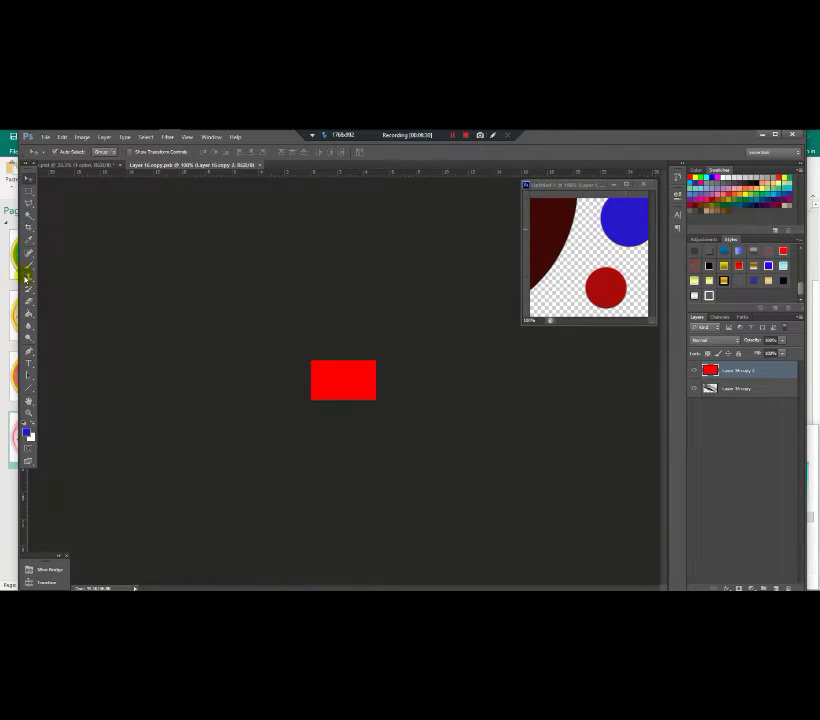
{"action": "left_click", "coordinate": [28, 266]}
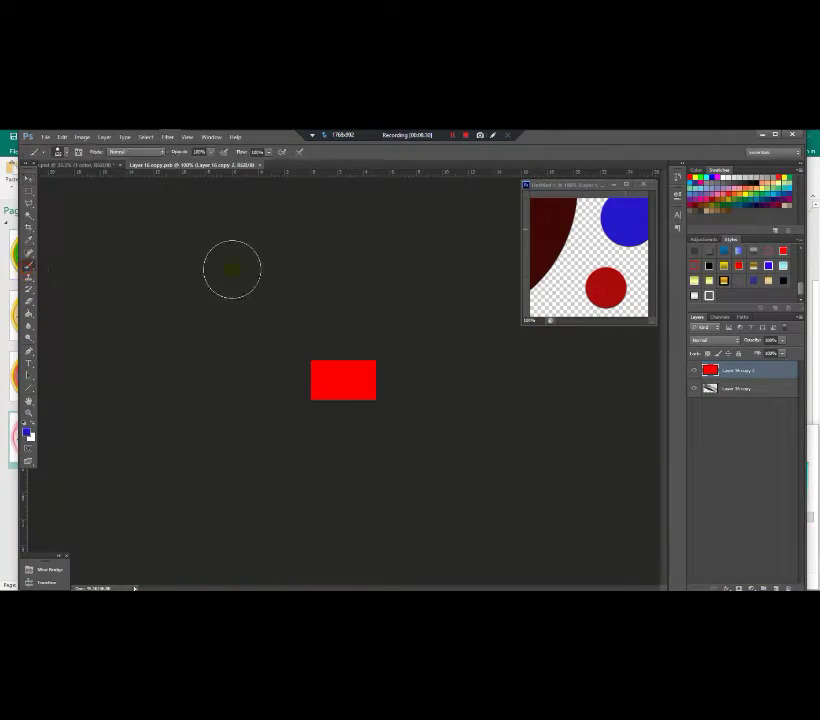
{"action": "left_click_drag", "start_coordinate": [352, 370], "coordinate": [439, 389]}
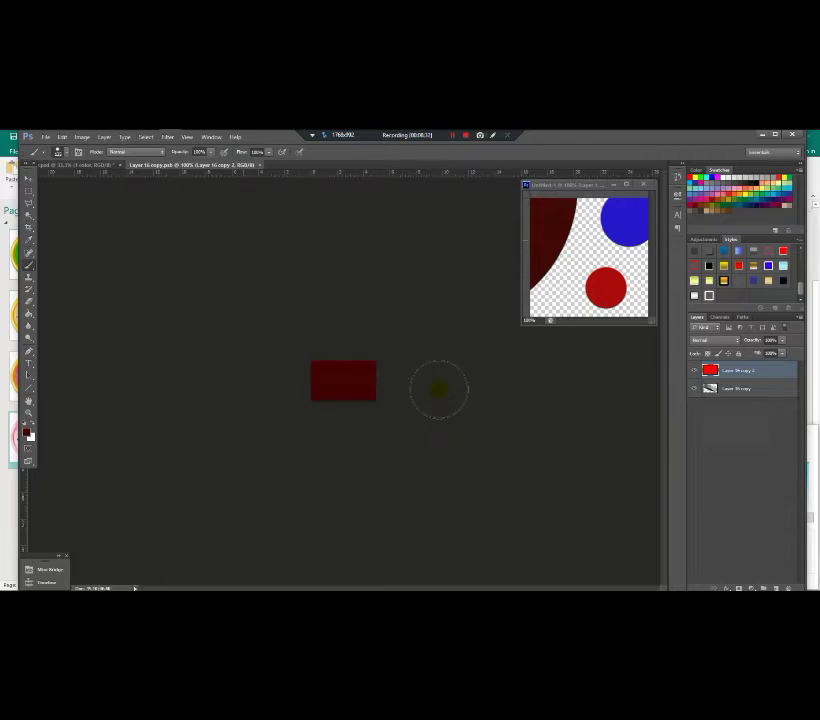
{"action": "left_click", "coordinate": [263, 165]}
{"action": "left_click", "coordinate": [372, 307]}
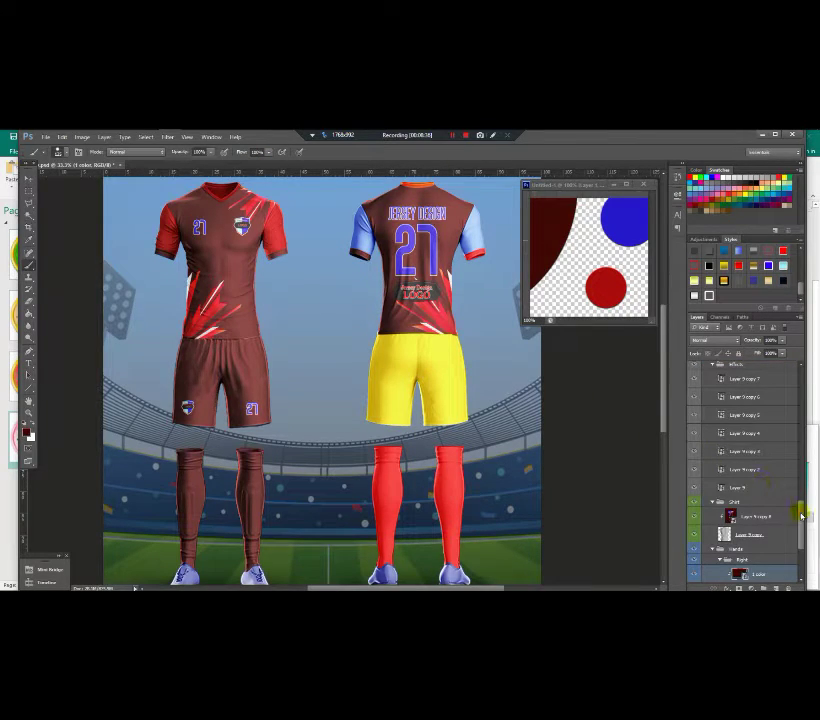
- Paint Layer 15 copy 2 in the back shirt's left cuff artwork (1 color) dark red, and save and close it
{"action": "left_click_drag", "start_coordinate": [801, 515], "coordinate": [797, 538]}
{"action": "left_click", "coordinate": [716, 543]}
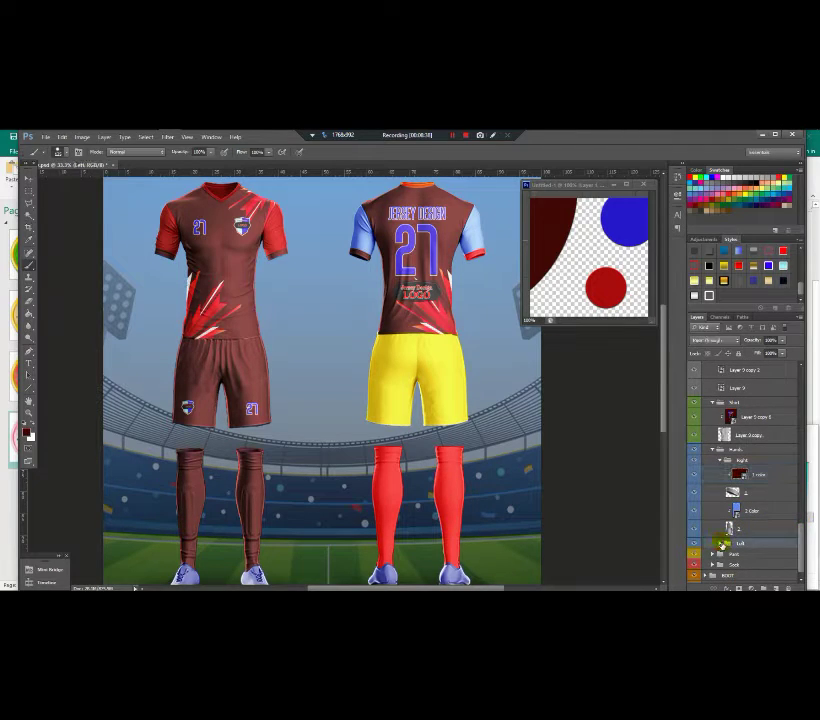
{"action": "left_click", "coordinate": [724, 545]}
{"action": "double_click", "coordinate": [743, 563]}
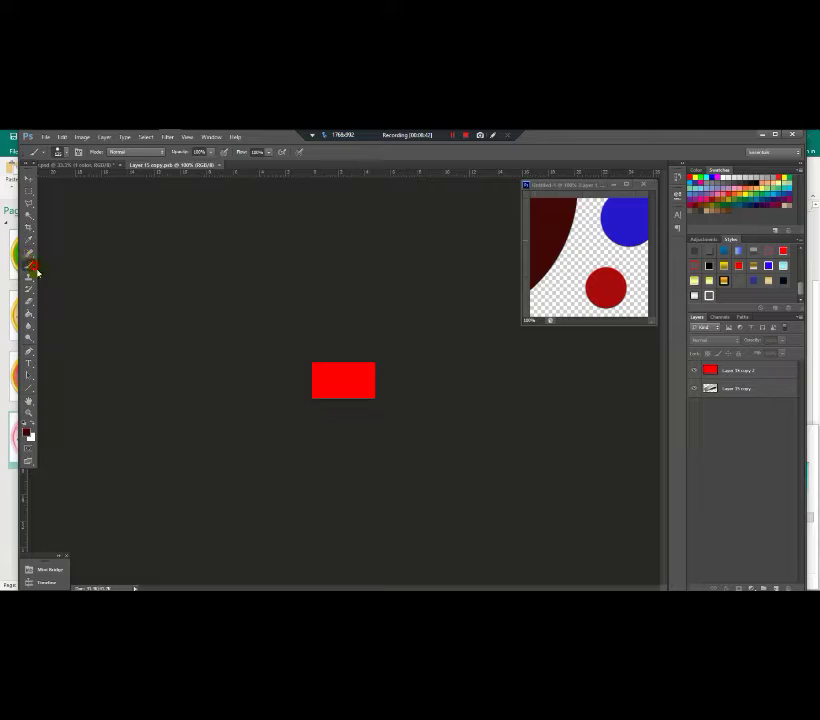
{"action": "left_click", "coordinate": [748, 388]}
{"action": "left_click", "coordinate": [739, 376]}
{"action": "mouse_move", "coordinate": [410, 360]}
{"action": "left_mouse_down"}
{"action": "mouse_move", "coordinate": [210, 391]}
{"action": "mouse_move", "coordinate": [507, 406]}
{"action": "left_mouse_up"}
{"action": "left_click", "coordinate": [262, 168]}
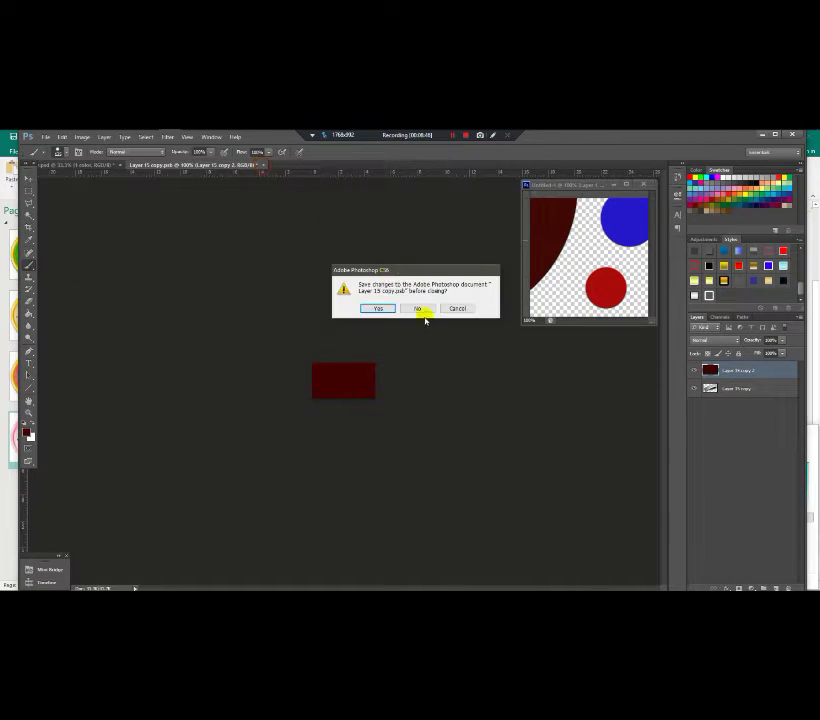
{"action": "left_click", "coordinate": [390, 309]}
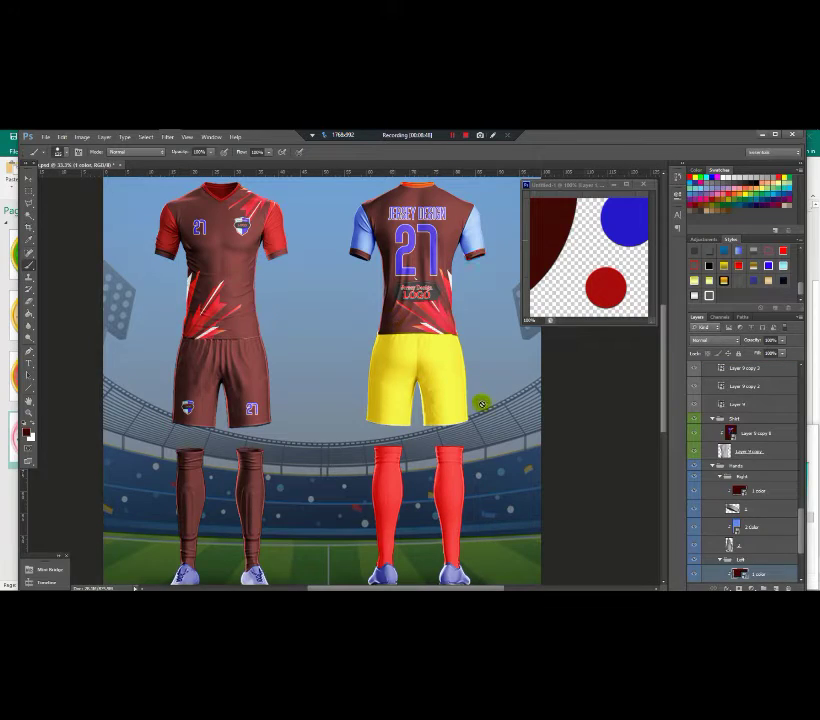
- Paint the back shirt's right sleeve artwork (2 Color) in the sample sheet's bright red, and save and close it
{"action": "double_click", "coordinate": [735, 527]}
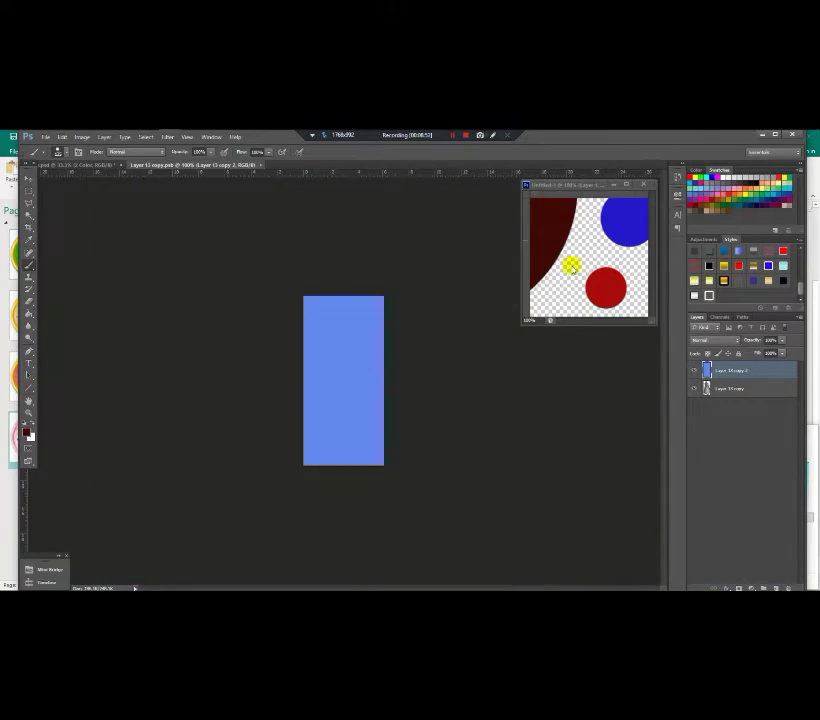
{"action": "mouse_move", "coordinate": [310, 310]}
{"action": "left_mouse_down"}
{"action": "mouse_move", "coordinate": [469, 306]}
{"action": "mouse_move", "coordinate": [276, 380]}
{"action": "mouse_move", "coordinate": [339, 406]}
{"action": "mouse_move", "coordinate": [289, 475]}
{"action": "left_mouse_up"}
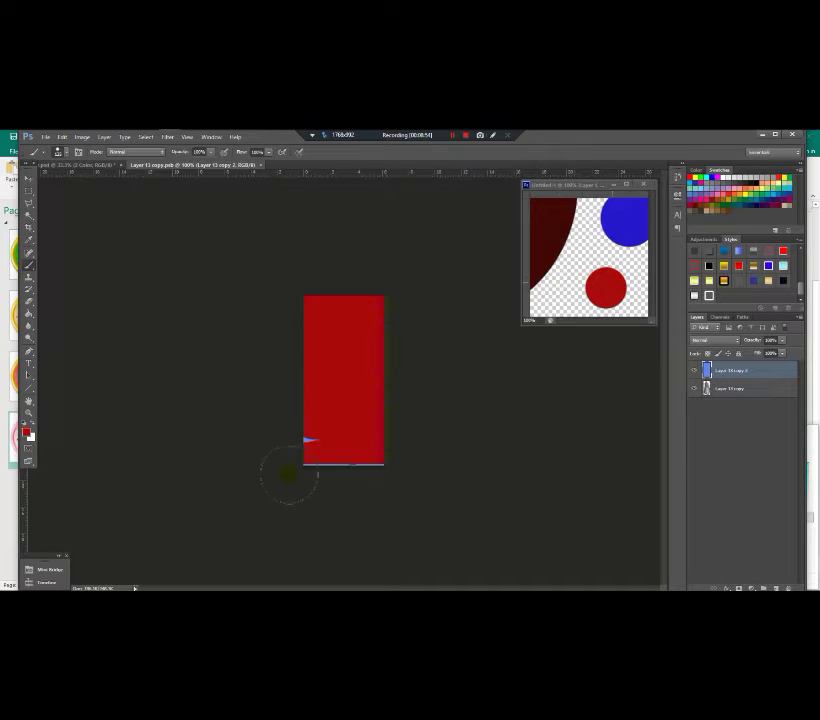
{"action": "left_click", "coordinate": [264, 164]}
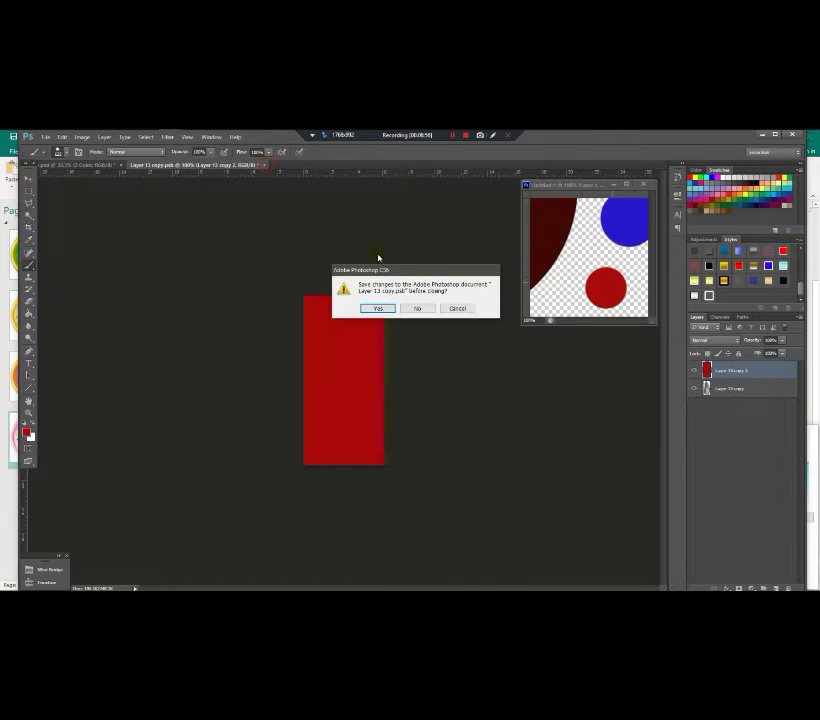
{"action": "left_click", "coordinate": [375, 307]}
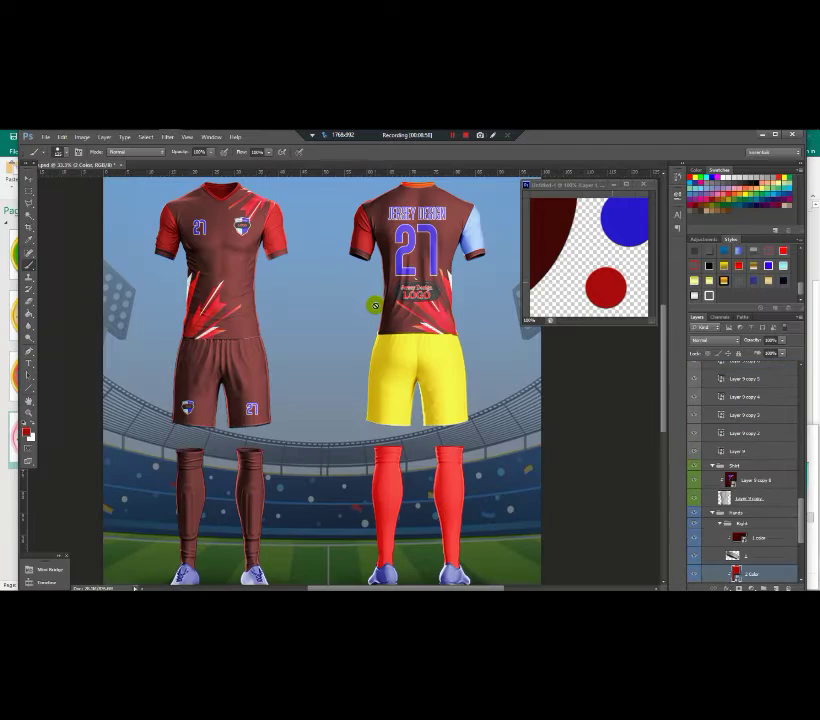
- Paint the back shirt's left sleeve artwork (2 Color) with the same bright red, and save and close it
{"action": "left_click_drag", "start_coordinate": [803, 527], "coordinate": [803, 546]}
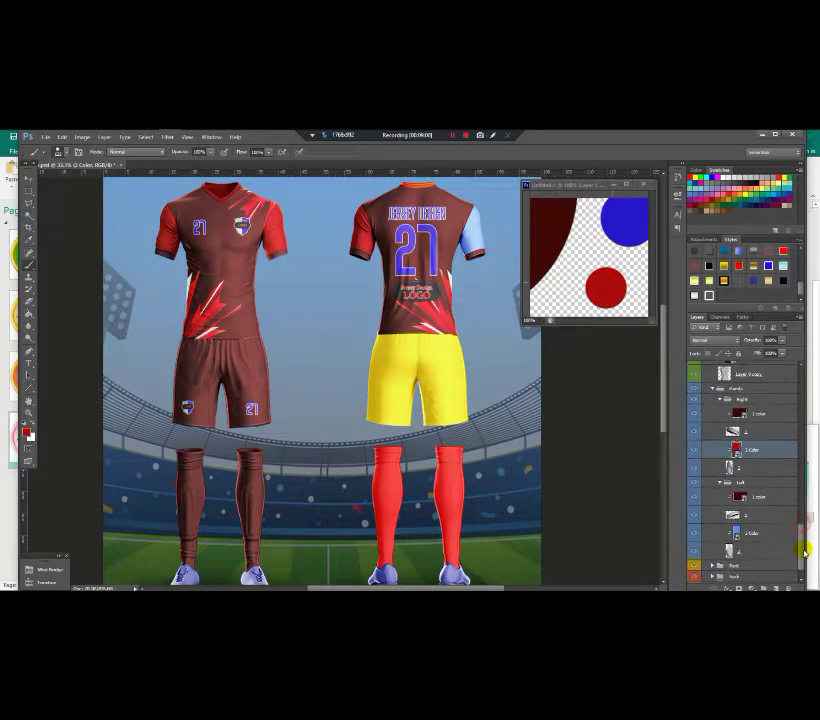
{"action": "double_click", "coordinate": [737, 537]}
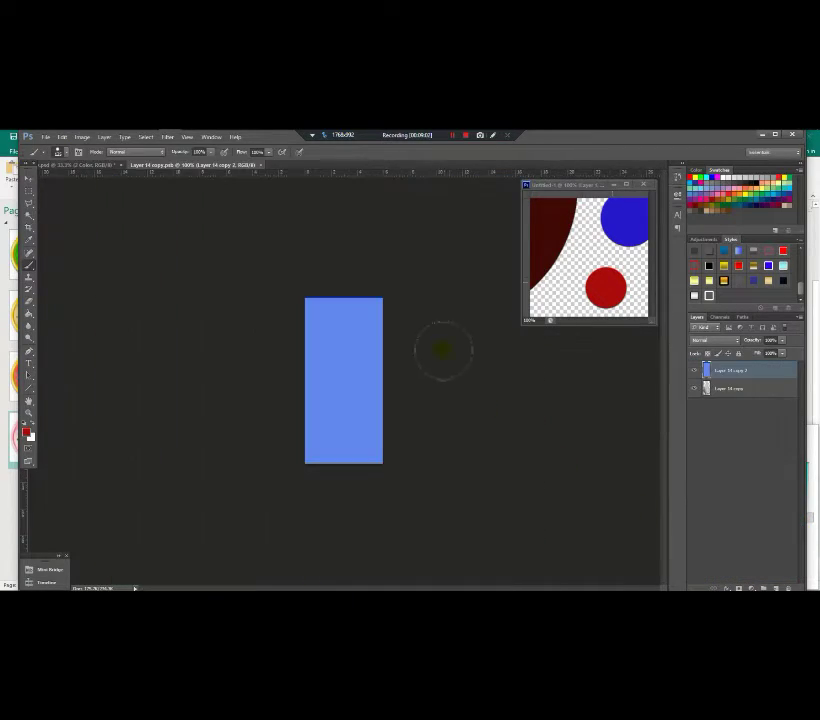
{"action": "mouse_move", "coordinate": [445, 348]}
{"action": "left_mouse_down"}
{"action": "mouse_move", "coordinate": [421, 331]}
{"action": "mouse_move", "coordinate": [311, 402]}
{"action": "mouse_move", "coordinate": [399, 436]}
{"action": "left_mouse_up"}
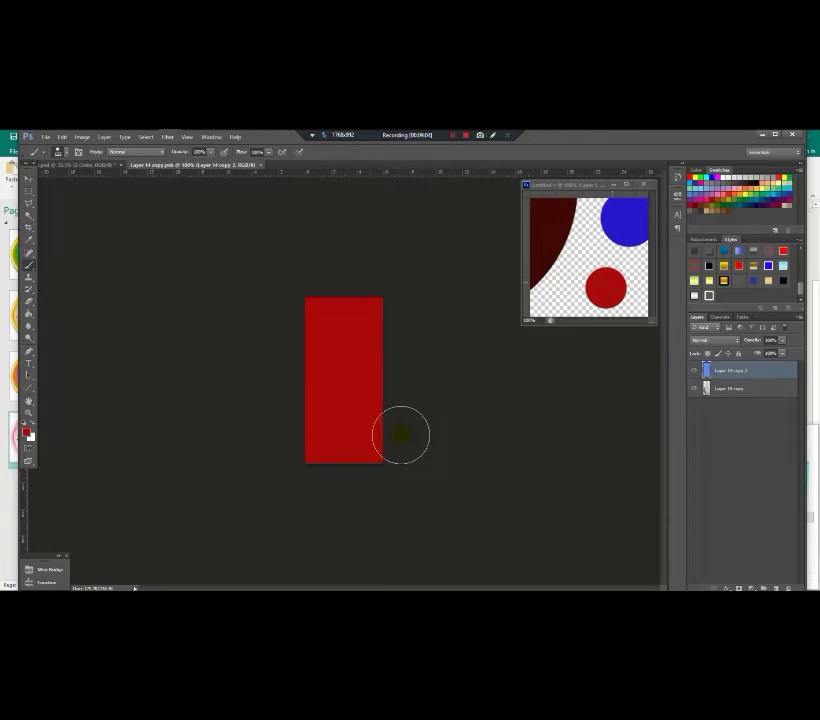
{"action": "left_click", "coordinate": [262, 164]}
{"action": "left_click", "coordinate": [377, 308]}
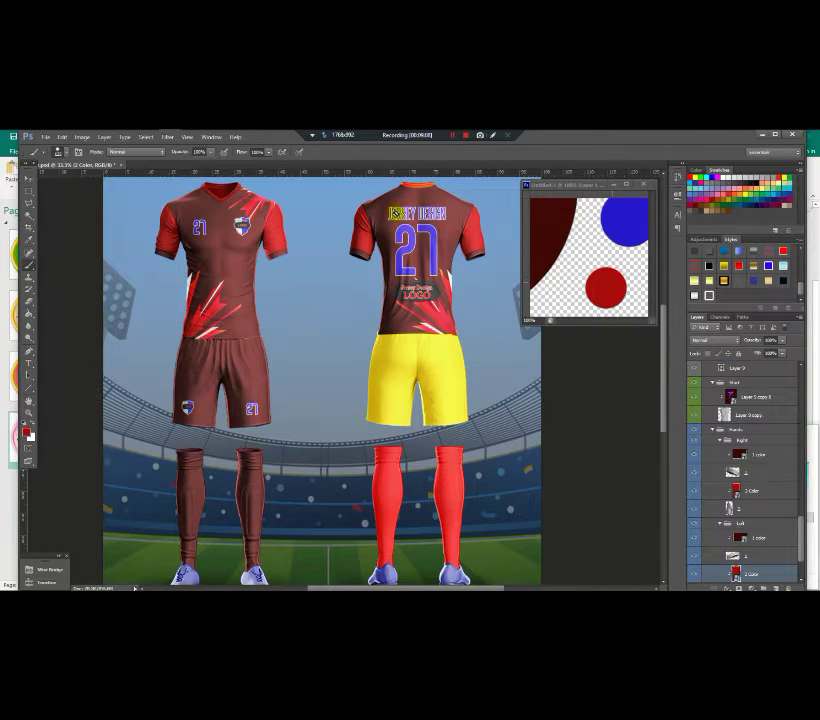
- Paint the back view's Pant Color artwork in the sample sheet's dark red, and save and close it
{"action": "left_click_drag", "start_coordinate": [803, 535], "coordinate": [803, 560]}
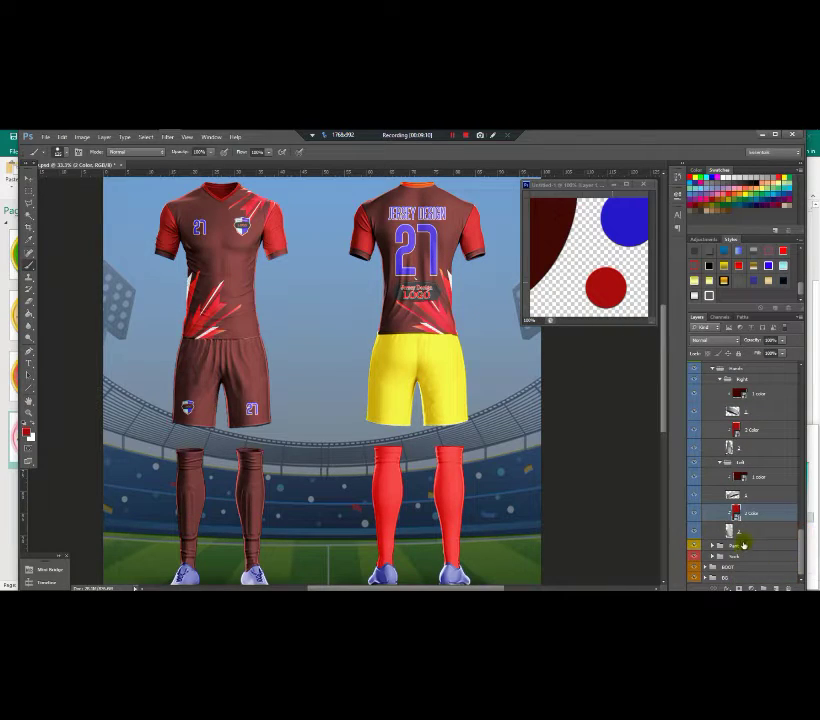
{"action": "left_click", "coordinate": [720, 546]}
{"action": "left_click", "coordinate": [712, 546]}
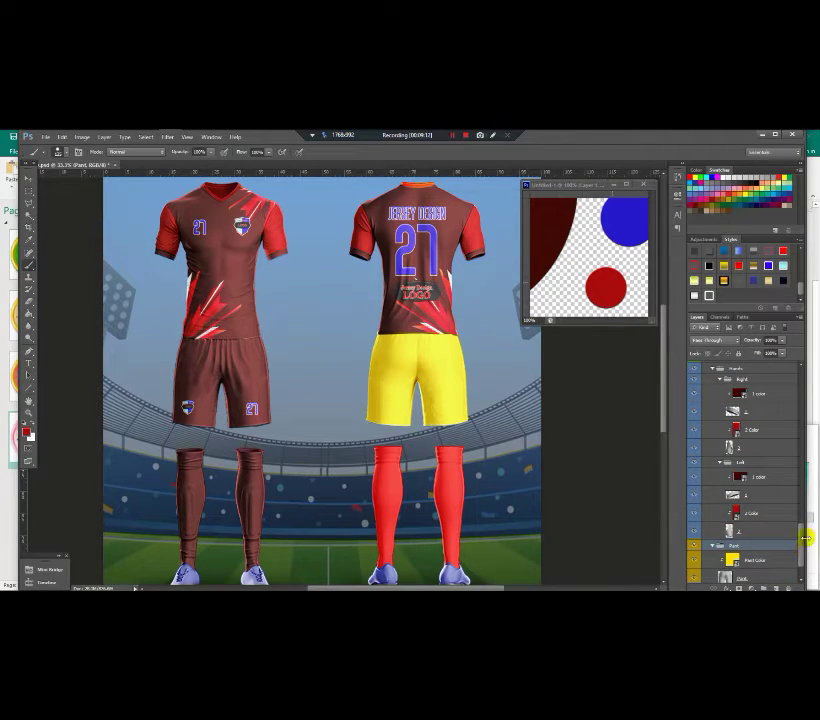
{"action": "left_click_drag", "start_coordinate": [805, 537], "coordinate": [805, 549]}
{"action": "left_click", "coordinate": [740, 530]}
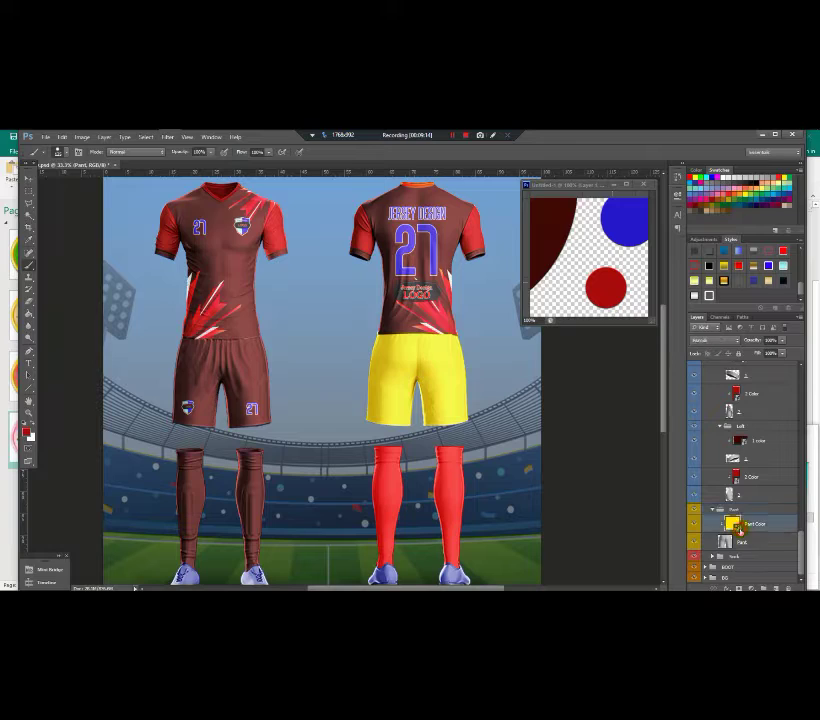
{"action": "double_click", "coordinate": [738, 530]}
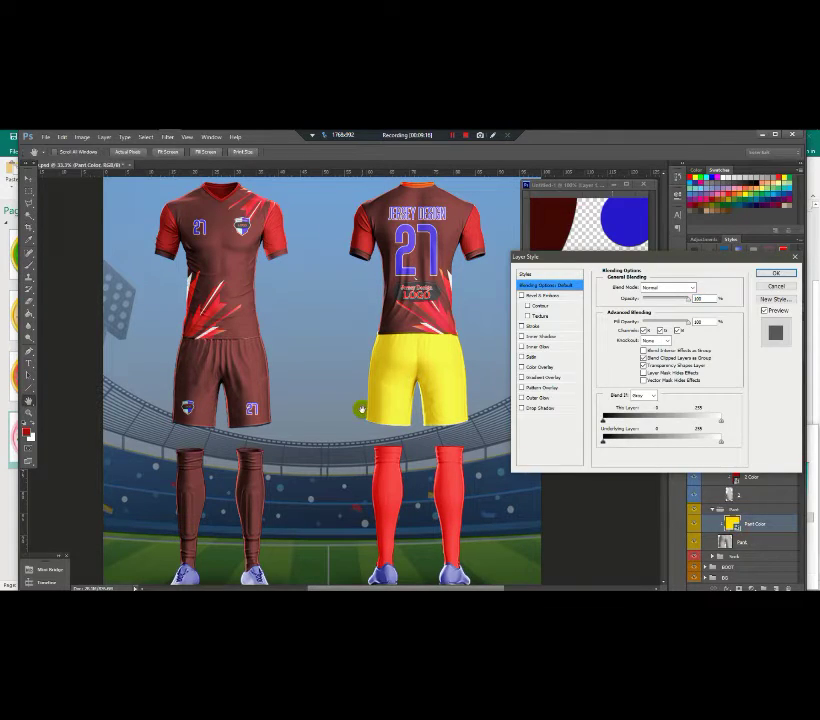
{"action": "left_click", "coordinate": [777, 286]}
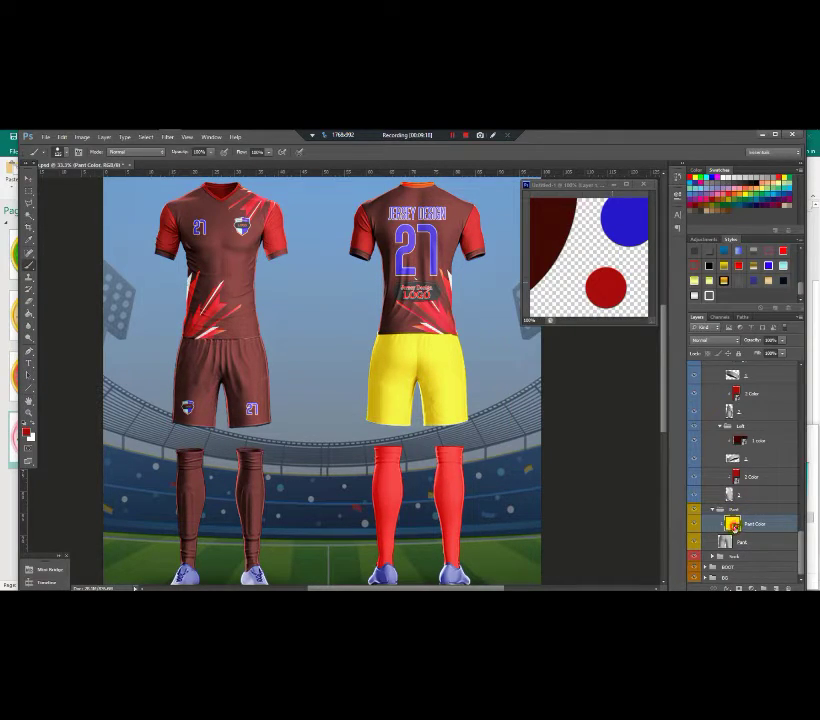
{"action": "double_click", "coordinate": [734, 527]}
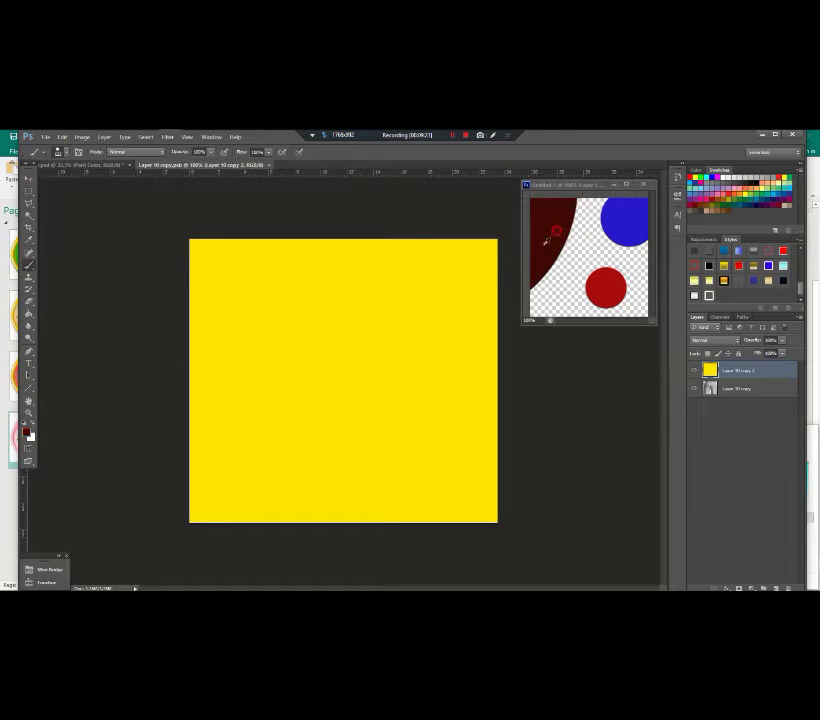
{"action": "mouse_move", "coordinate": [152, 247]}
{"action": "left_mouse_down"}
{"action": "mouse_move", "coordinate": [192, 243]}
{"action": "mouse_move", "coordinate": [73, 284]}
{"action": "mouse_move", "coordinate": [471, 322]}
{"action": "mouse_move", "coordinate": [498, 372]}
{"action": "mouse_move", "coordinate": [494, 445]}
{"action": "mouse_move", "coordinate": [297, 507]}
{"action": "mouse_move", "coordinate": [155, 325]}
{"action": "left_mouse_up"}
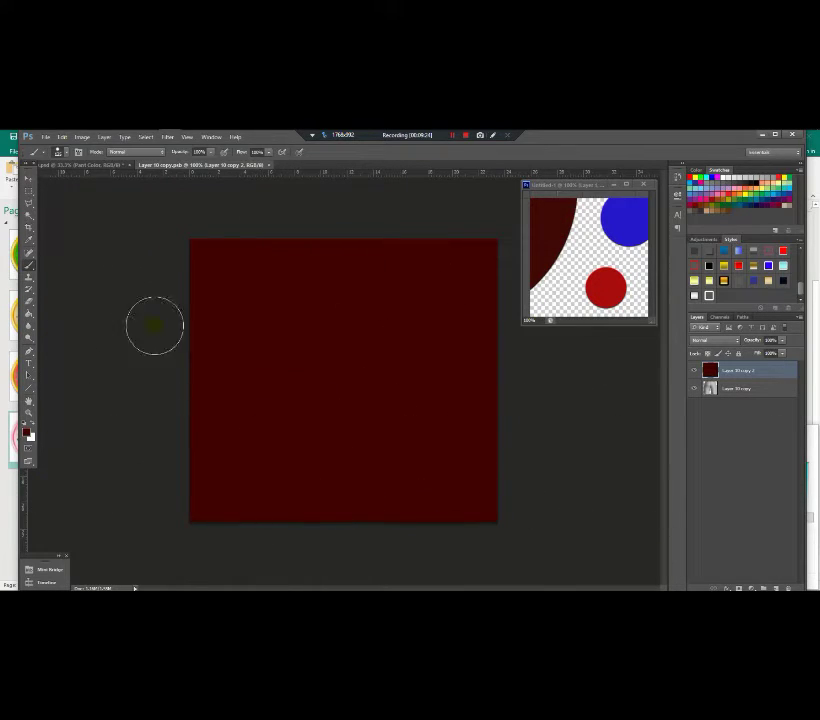
{"action": "left_click", "coordinate": [275, 167]}
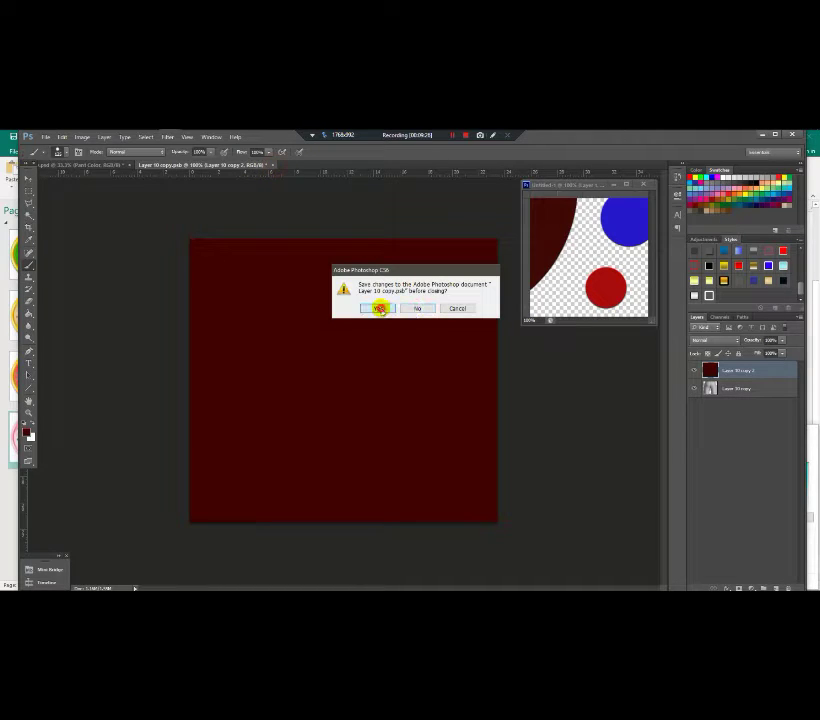
{"action": "left_click", "coordinate": [379, 308]}
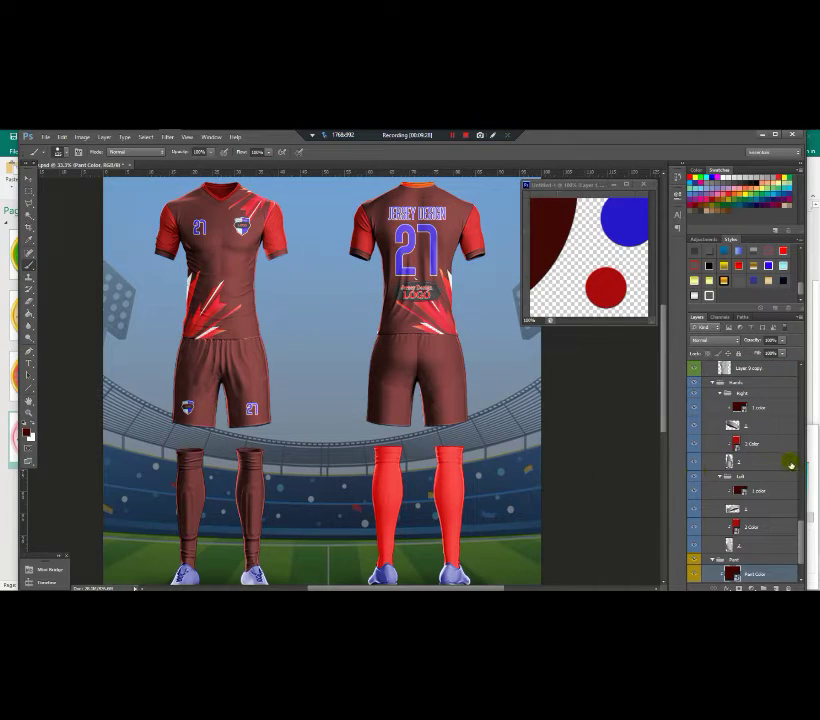
- Paint Layer 12 copy 2 in the back view's Sock Right color artwork dark red, and save and close it
{"action": "left_click_drag", "start_coordinate": [803, 535], "coordinate": [799, 569]}
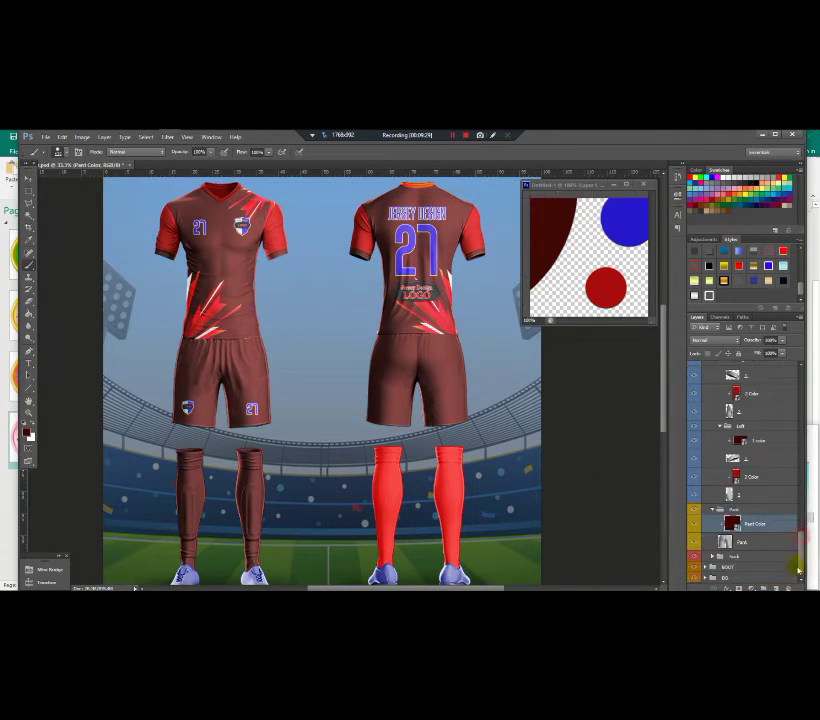
{"action": "left_click", "coordinate": [712, 556]}
{"action": "double_click", "coordinate": [729, 570]}
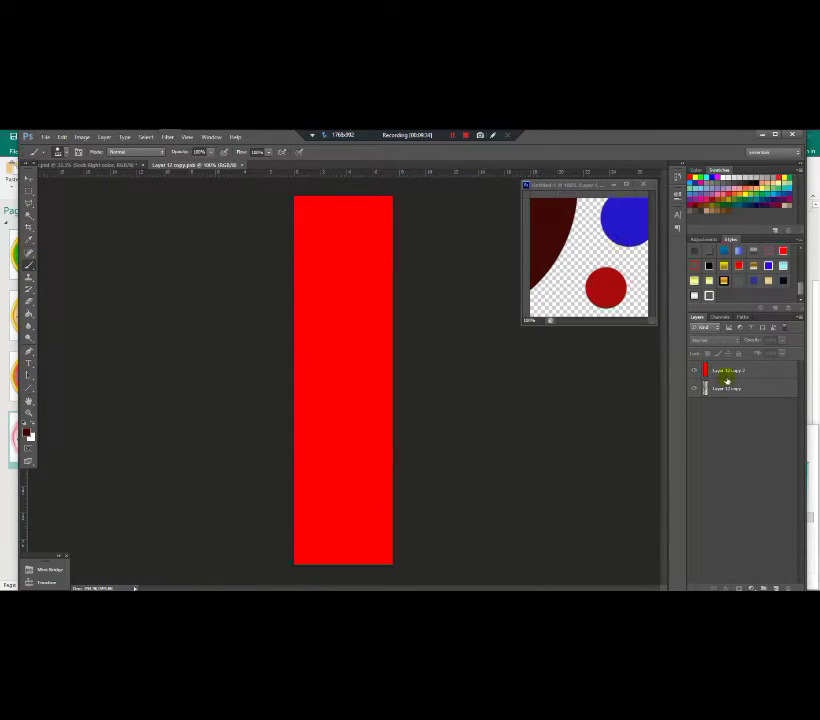
{"action": "left_click", "coordinate": [727, 376]}
{"action": "mouse_move", "coordinate": [251, 209]}
{"action": "left_mouse_down"}
{"action": "mouse_move", "coordinate": [536, 218]}
{"action": "mouse_move", "coordinate": [141, 311]}
{"action": "mouse_move", "coordinate": [429, 377]}
{"action": "mouse_move", "coordinate": [265, 412]}
{"action": "mouse_move", "coordinate": [370, 351]}
{"action": "mouse_move", "coordinate": [265, 498]}
{"action": "mouse_move", "coordinate": [292, 563]}
{"action": "left_mouse_up"}
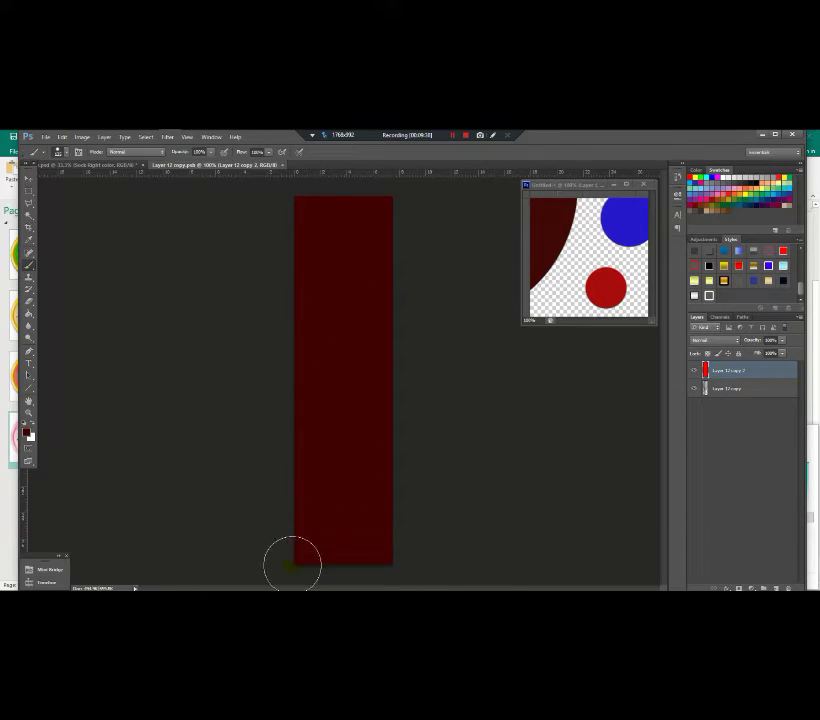
{"action": "left_click", "coordinate": [288, 166]}
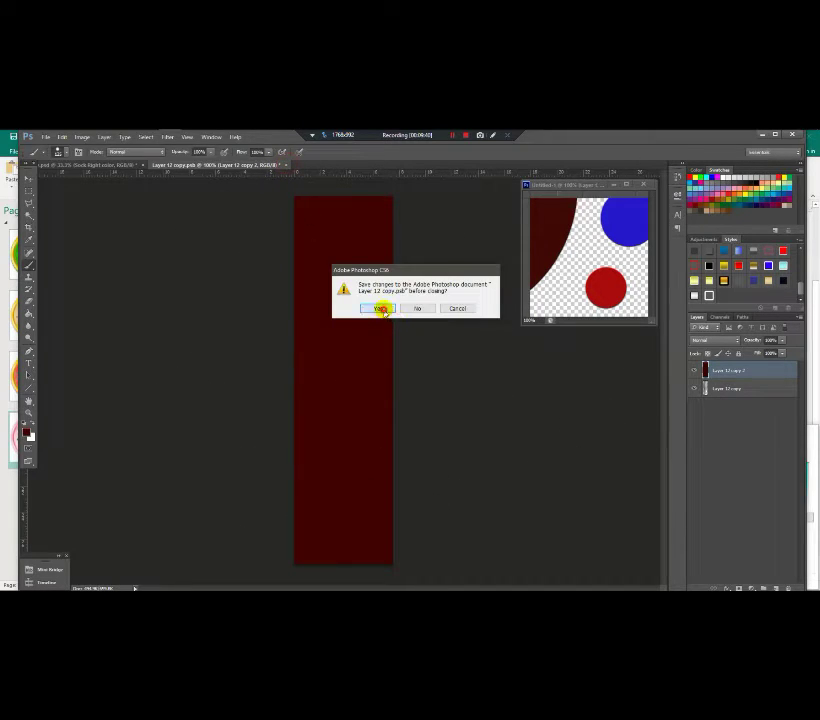
{"action": "left_click", "coordinate": [381, 309]}
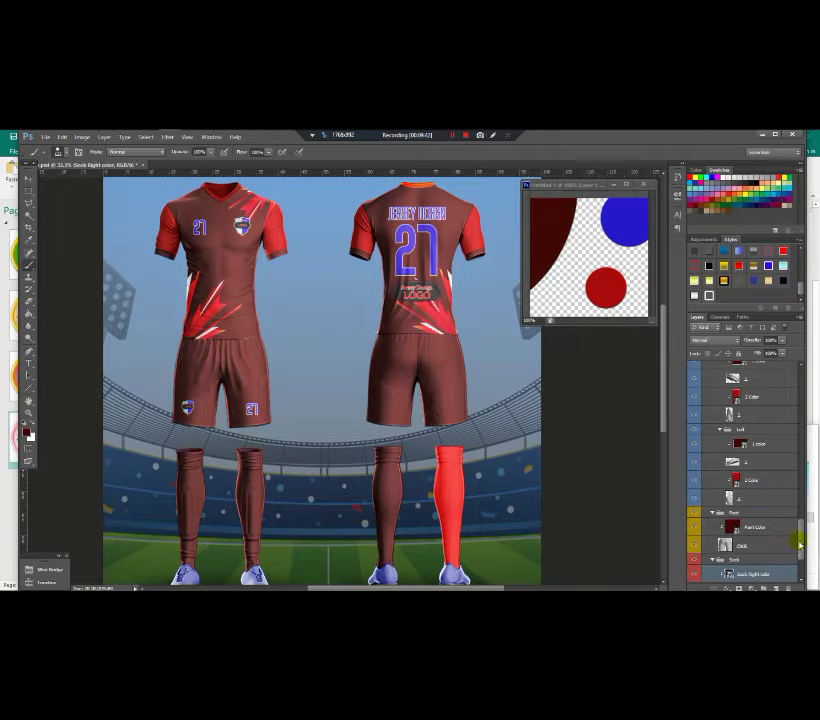
- Paint Layer 11 copy 2 in the back view's Sock Left color artwork dark red, and save and close it
{"action": "scroll", "coordinate": [738, 551], "scroll_direction": "down", "scroll_amount": 3}
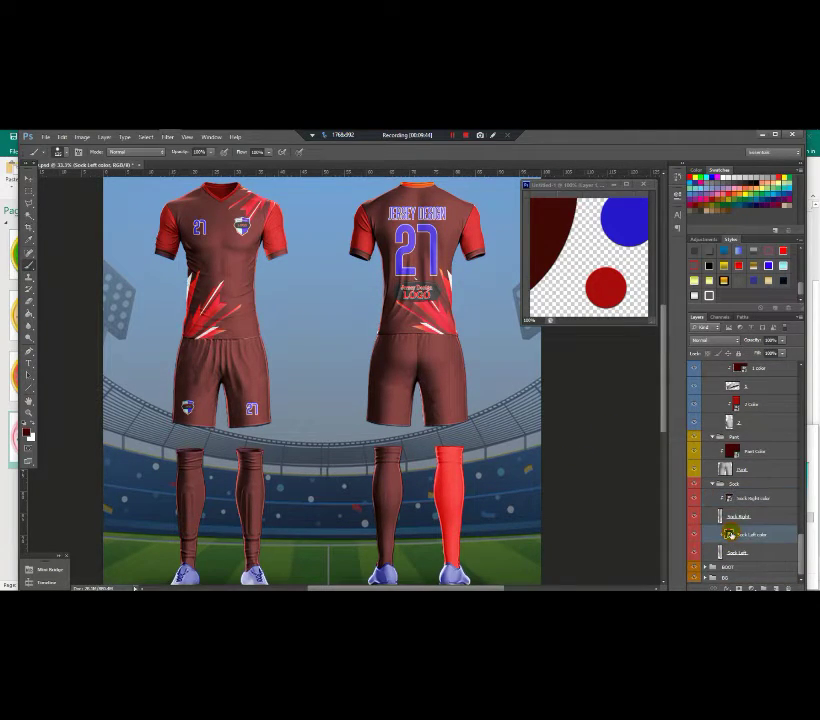
{"action": "double_click", "coordinate": [730, 534]}
{"action": "mouse_move", "coordinate": [564, 478]}
{"action": "left_mouse_down"}
{"action": "mouse_move", "coordinate": [130, 530]}
{"action": "mouse_move", "coordinate": [316, 532]}
{"action": "mouse_move", "coordinate": [218, 497]}
{"action": "mouse_move", "coordinate": [76, 464]}
{"action": "mouse_move", "coordinate": [392, 432]}
{"action": "mouse_move", "coordinate": [474, 350]}
{"action": "mouse_move", "coordinate": [511, 283]}
{"action": "mouse_move", "coordinate": [311, 190]}
{"action": "left_mouse_up"}
{"action": "mouse_move", "coordinate": [605, 403]}
{"action": "left_mouse_down"}
{"action": "mouse_move", "coordinate": [279, 465]}
{"action": "mouse_move", "coordinate": [351, 576]}
{"action": "mouse_move", "coordinate": [258, 580]}
{"action": "mouse_move", "coordinate": [508, 582]}
{"action": "mouse_move", "coordinate": [266, 473]}
{"action": "mouse_move", "coordinate": [329, 214]}
{"action": "mouse_move", "coordinate": [295, 239]}
{"action": "left_mouse_up"}
{"action": "left_click", "coordinate": [281, 152]}
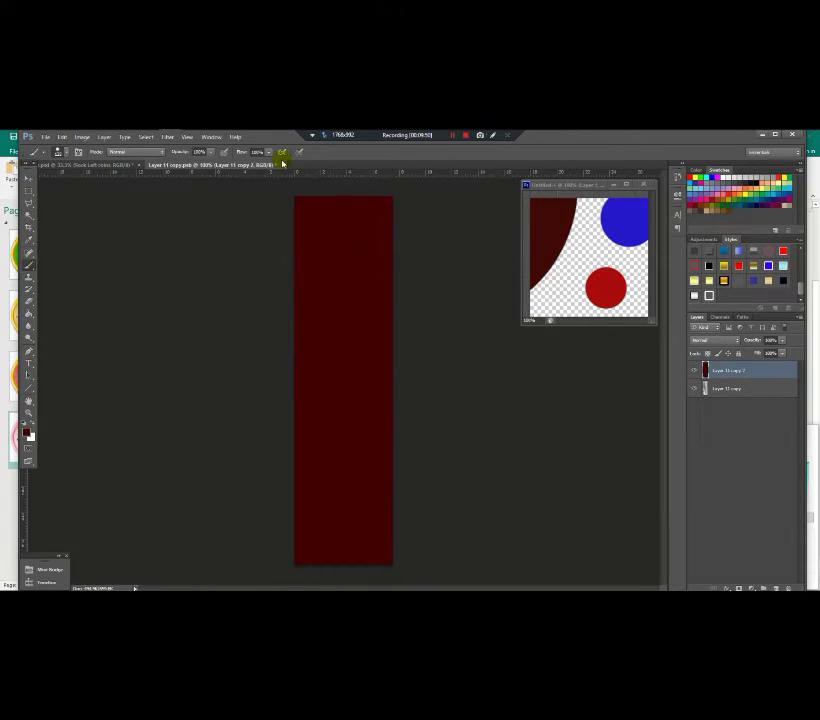
{"action": "left_click", "coordinate": [283, 167]}
{"action": "left_click", "coordinate": [388, 307]}
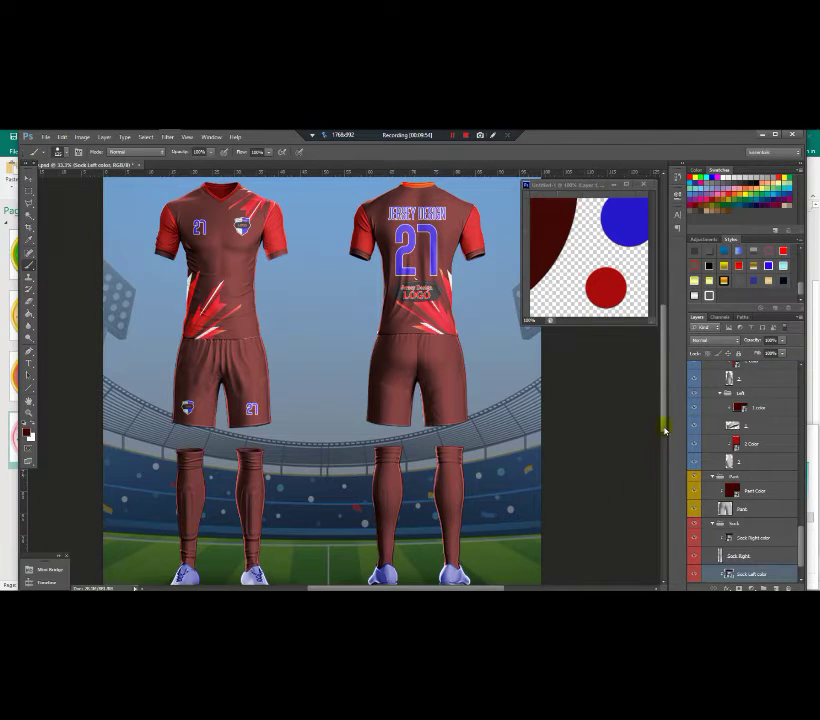
- Paint the back collar artwork (Layer 31 copy 5) in the sample sheet's bright red, and save and close it
{"action": "mouse_move", "coordinate": [665, 430]}
{"action": "left_mouse_down"}
{"action": "mouse_move", "coordinate": [662, 395]}
{"action": "mouse_move", "coordinate": [674, 418]}
{"action": "left_mouse_up"}
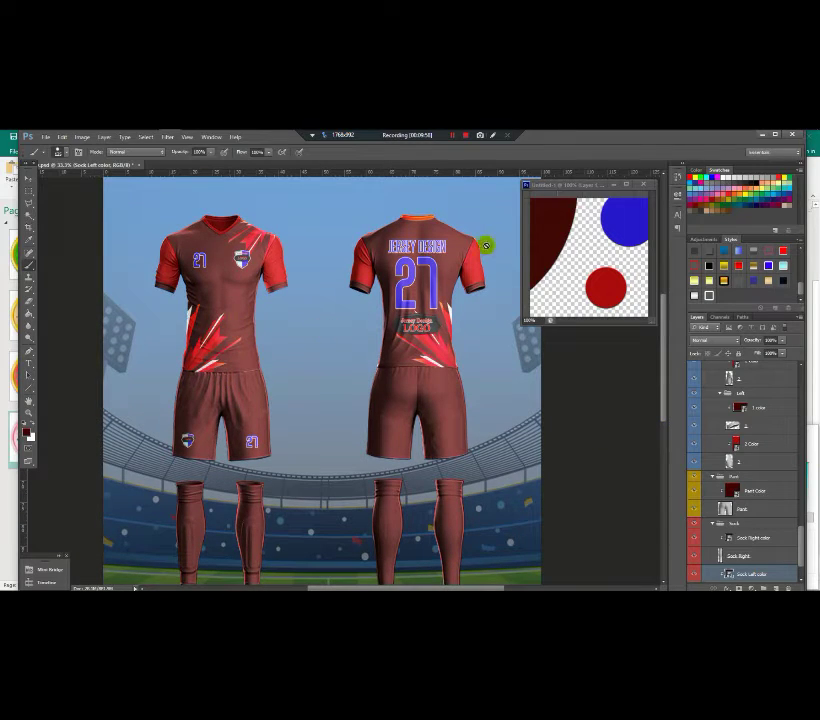
{"action": "left_click_drag", "start_coordinate": [802, 533], "coordinate": [806, 373]}
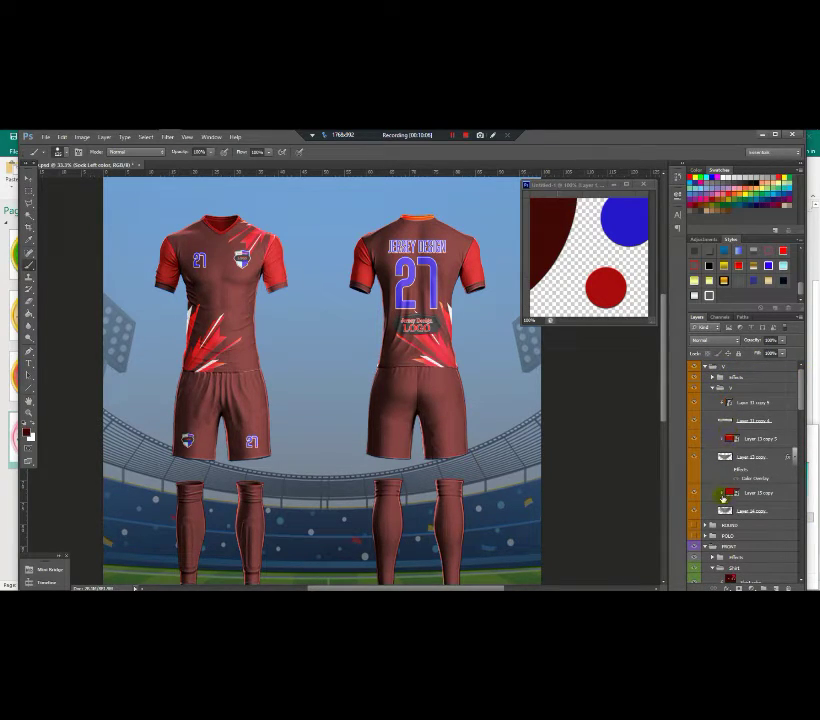
{"action": "left_click", "coordinate": [748, 422]}
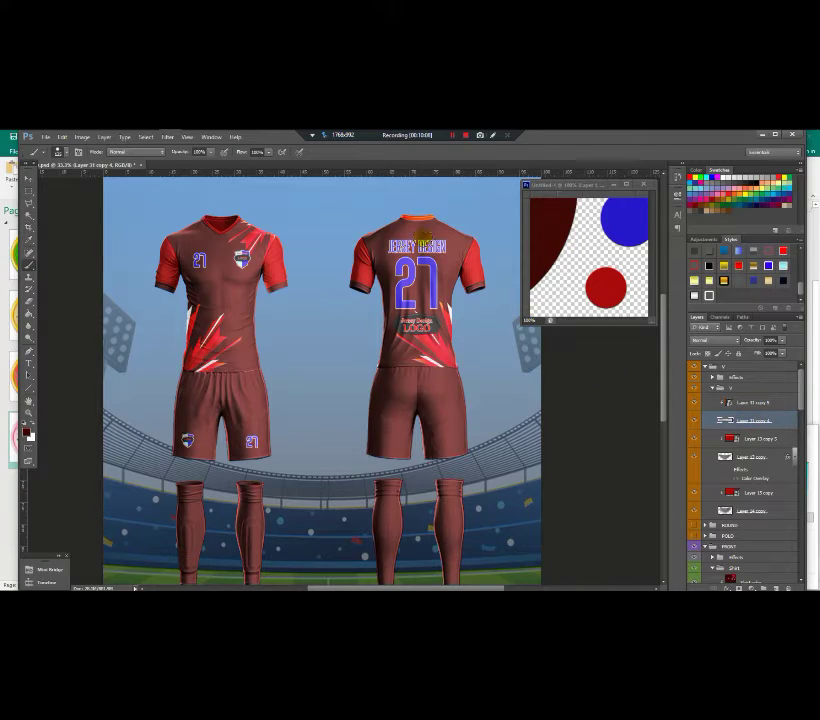
{"action": "left_click", "coordinate": [731, 402]}
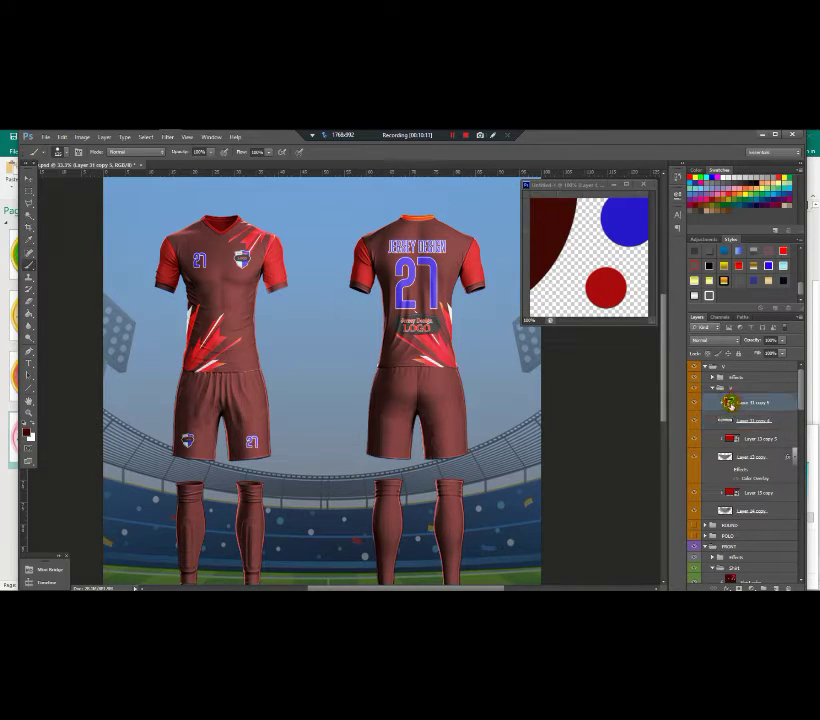
{"action": "double_click", "coordinate": [729, 403]}
{"action": "left_click_drag", "start_coordinate": [419, 386], "coordinate": [95, 364]}
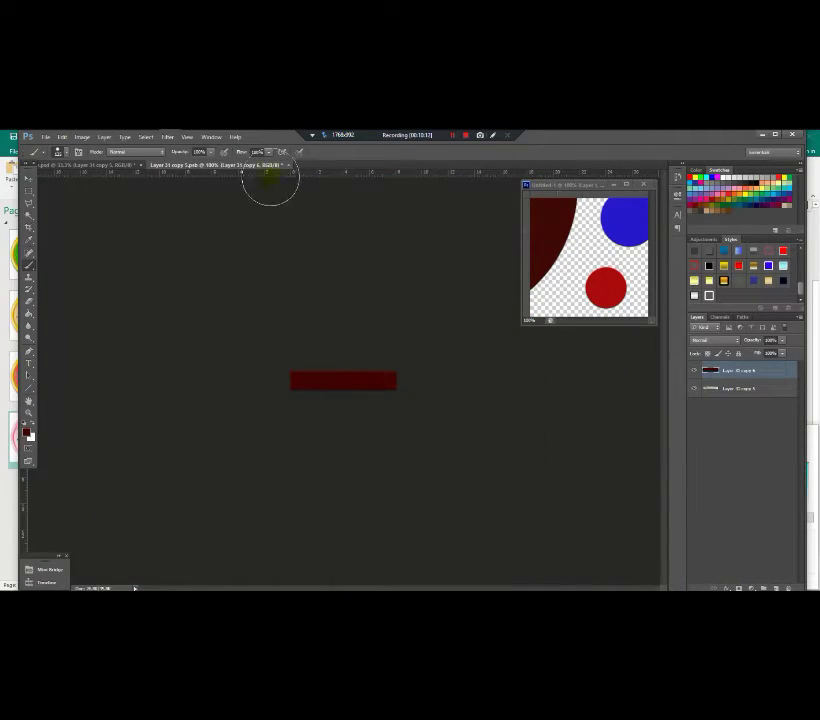
{"action": "left_click", "coordinate": [620, 290], "text": "alt"}
{"action": "key", "text": "shift+alt+BackSpace"}
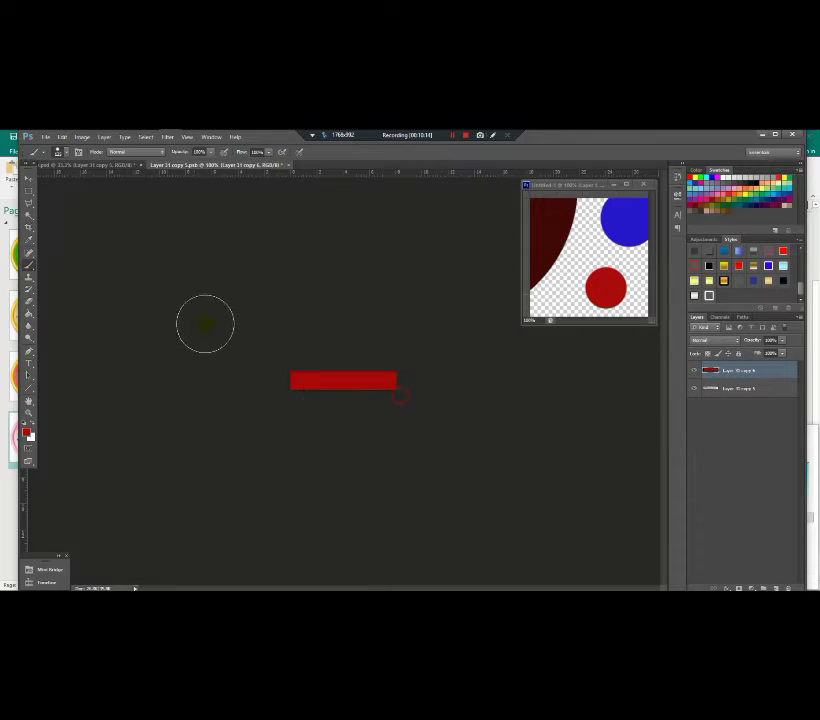
{"action": "left_click", "coordinate": [288, 171]}
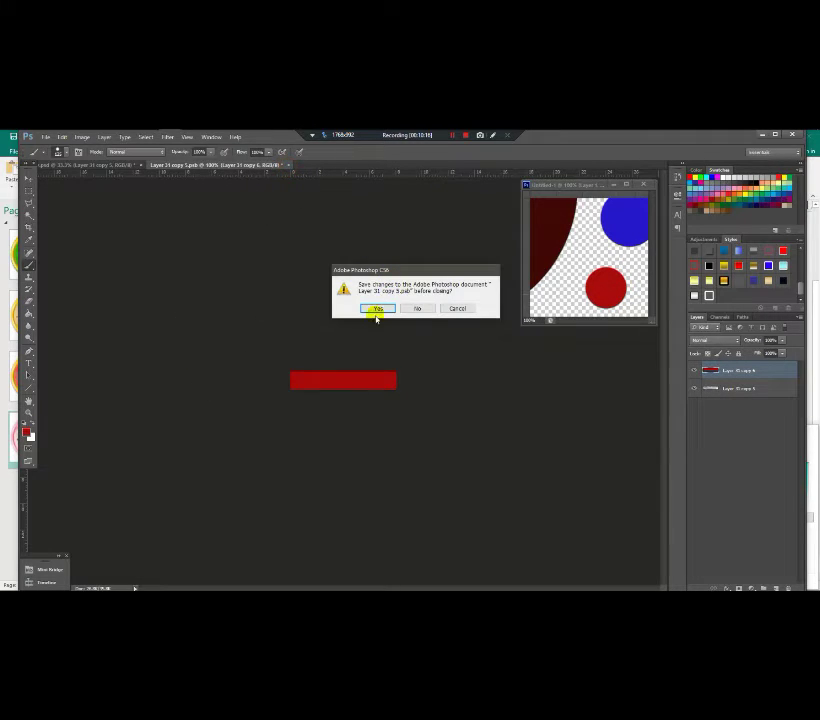
{"action": "left_click", "coordinate": [376, 309]}
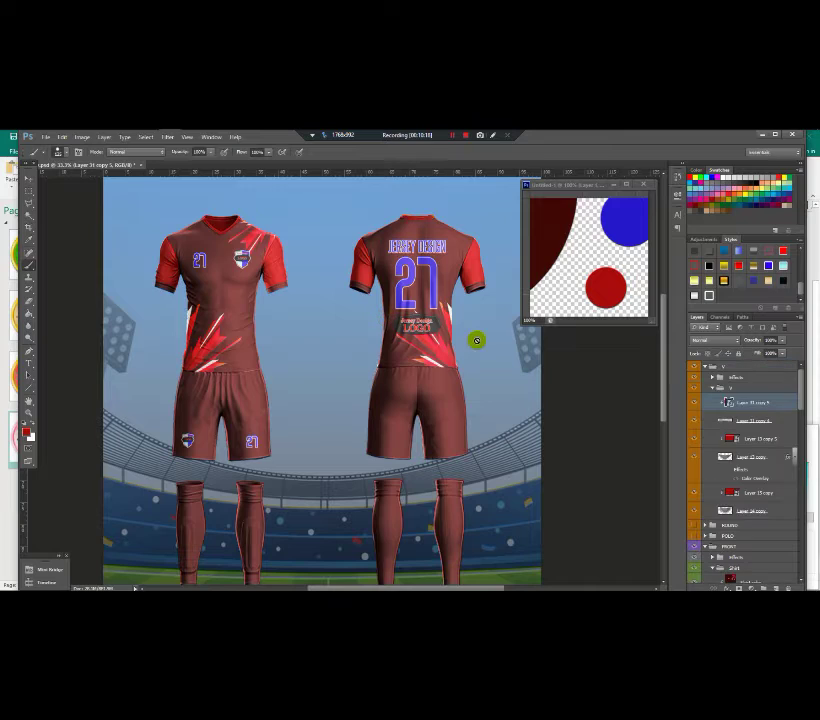
- Review the whole kit mockup and inspect the back shirt's artwork (Layer 9 copy 8), closing it without edits
{"action": "key", "text": "ctrl+minus"}
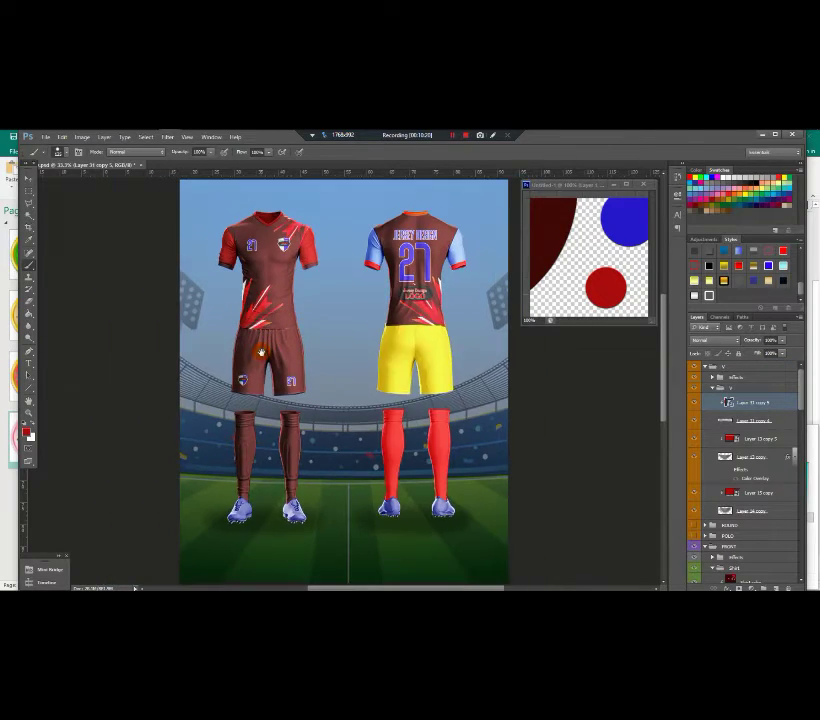
{"action": "left_click", "coordinate": [442, 437]}
{"action": "left_click", "coordinate": [441, 313]}
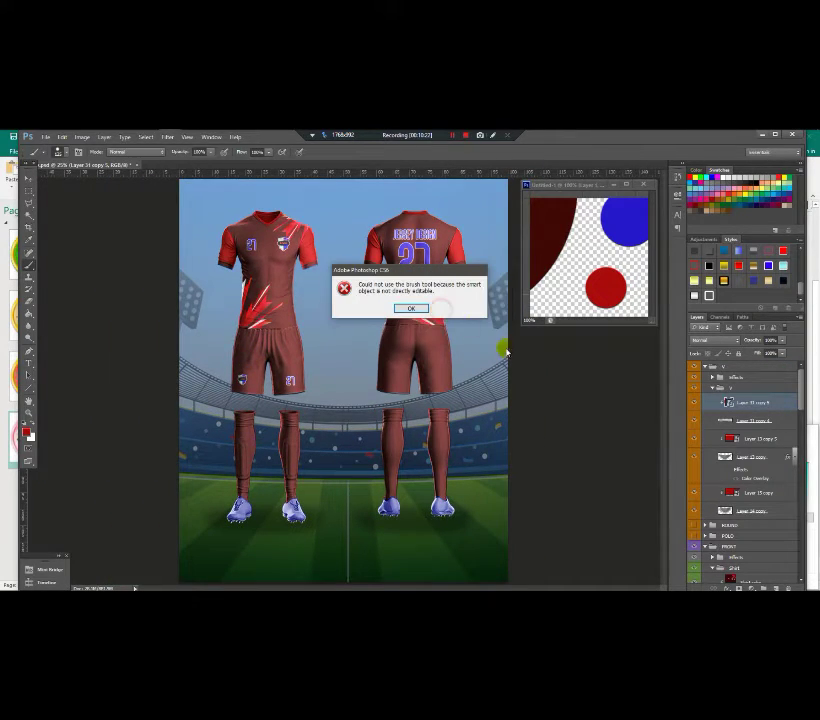
{"action": "left_click", "coordinate": [412, 306]}
{"action": "key", "text": "ctrl+plus"}
{"action": "left_click", "coordinate": [320, 298], "text": "ctrl"}
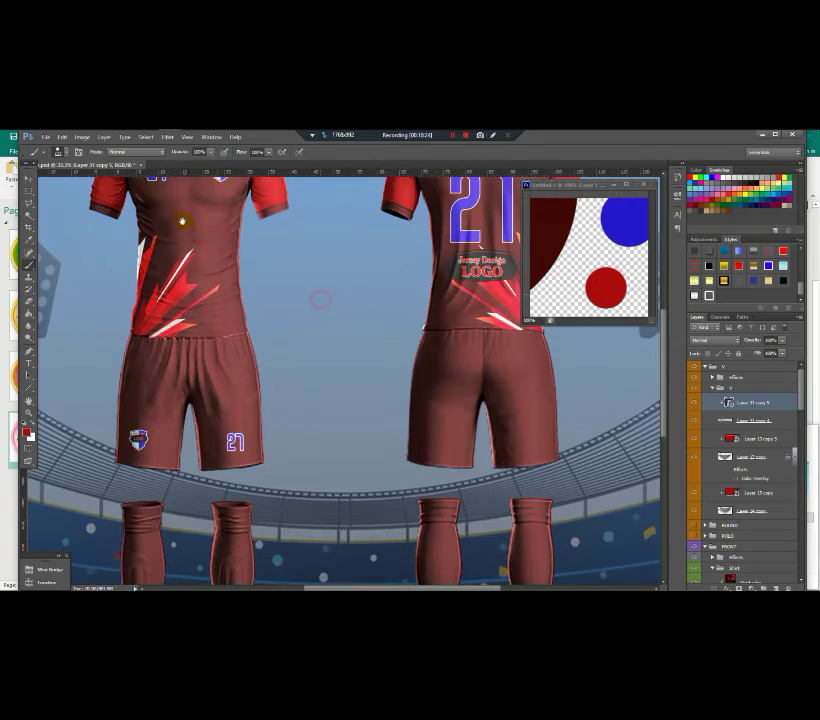
{"action": "left_click", "coordinate": [182, 229], "text": "alt"}
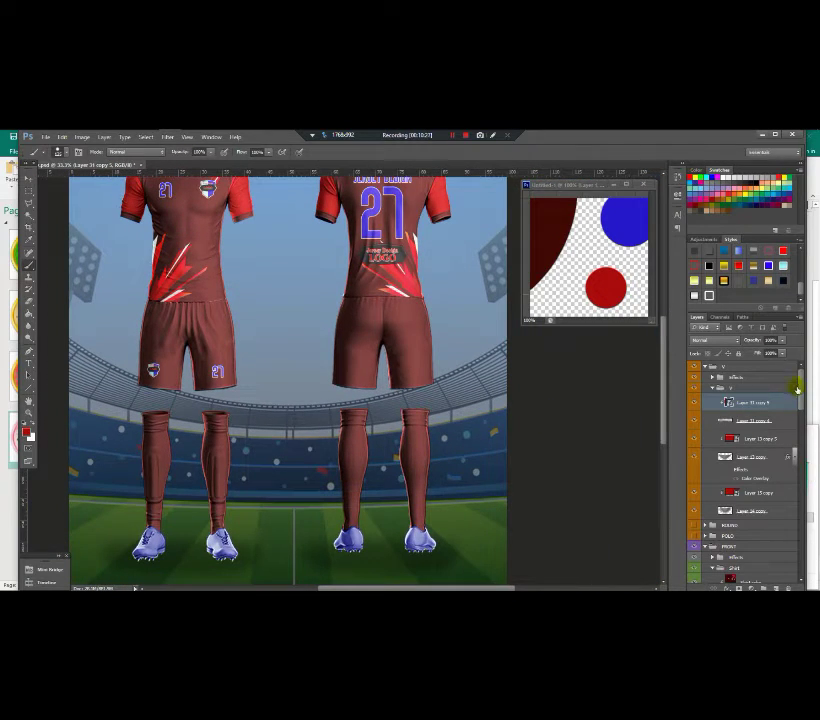
{"action": "left_click_drag", "start_coordinate": [800, 399], "coordinate": [808, 503]}
{"action": "left_click", "coordinate": [735, 490]}
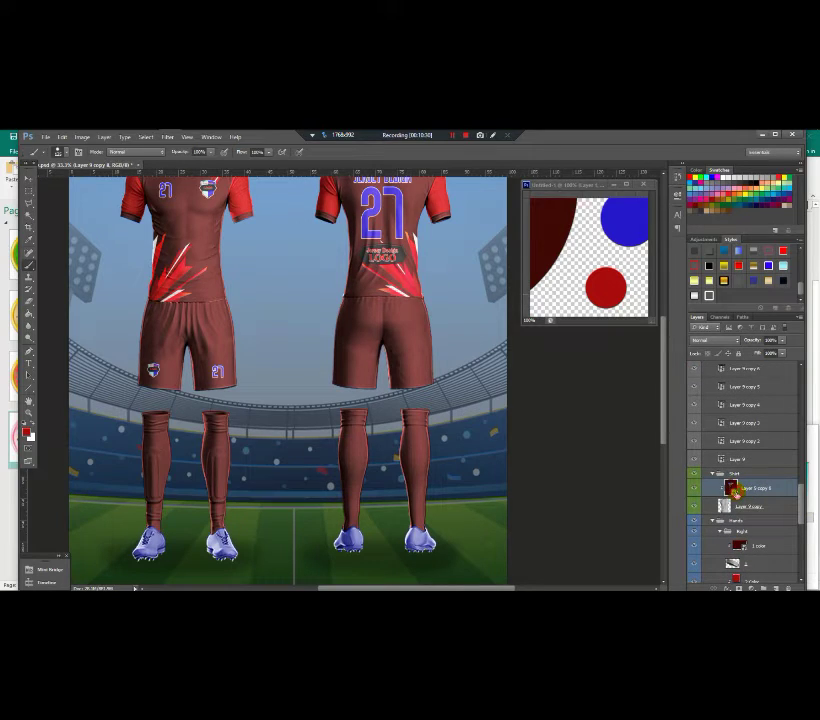
{"action": "double_click", "coordinate": [735, 490]}
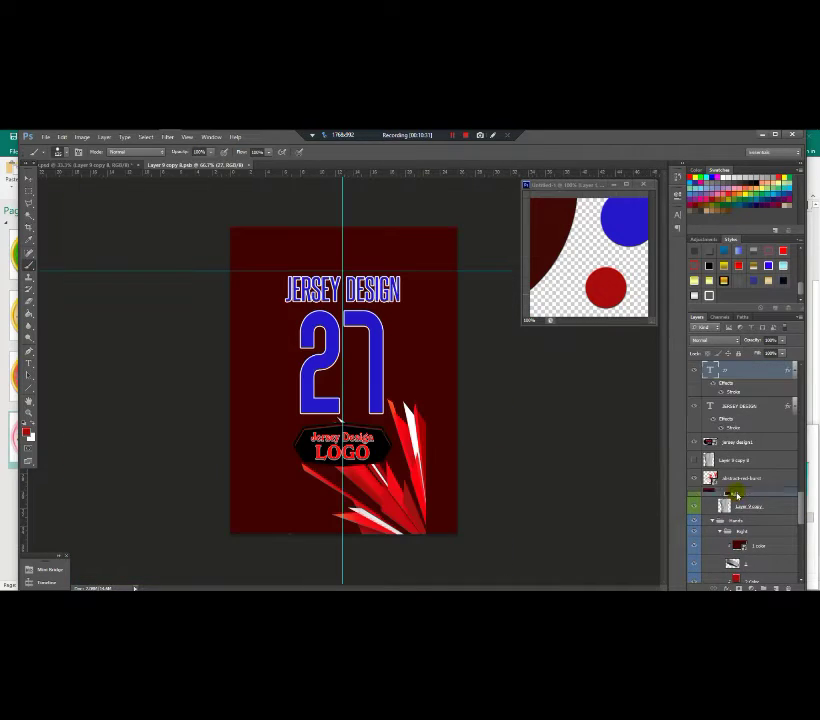
{"action": "left_click", "coordinate": [246, 166]}
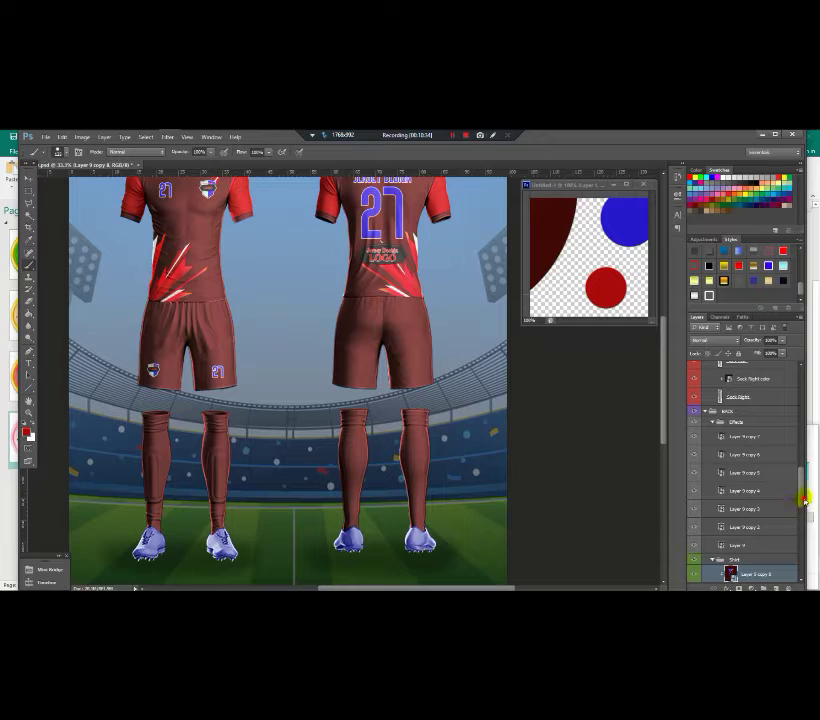
- Open the front shirt's Shirt color artwork and place the jersey design1 logo image in it
{"action": "left_click_drag", "start_coordinate": [805, 498], "coordinate": [799, 402]}
{"action": "left_click", "coordinate": [731, 576]}
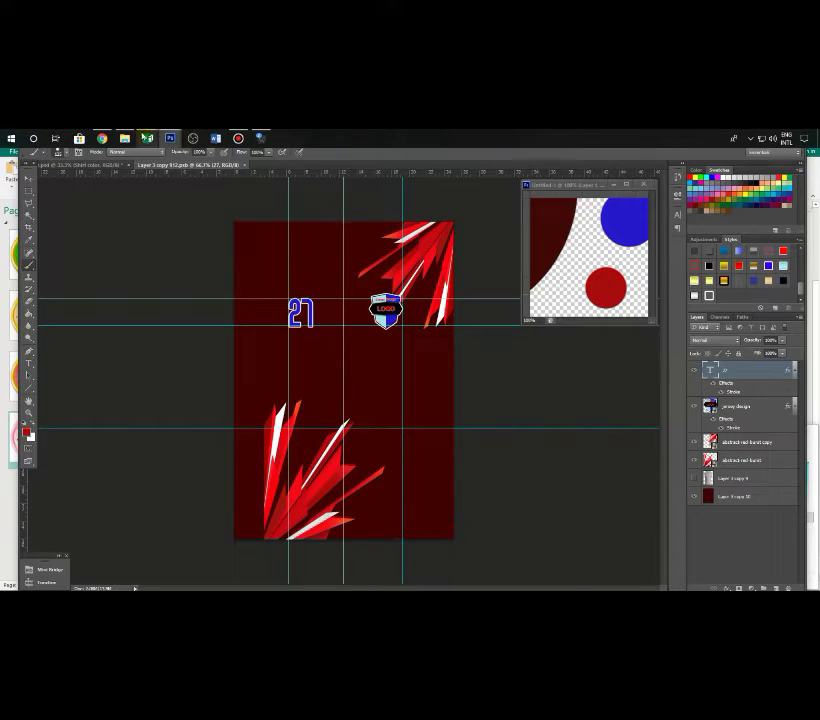
{"action": "left_click", "coordinate": [124, 137]}
{"action": "left_click_drag", "start_coordinate": [521, 240], "coordinate": [205, 396]}
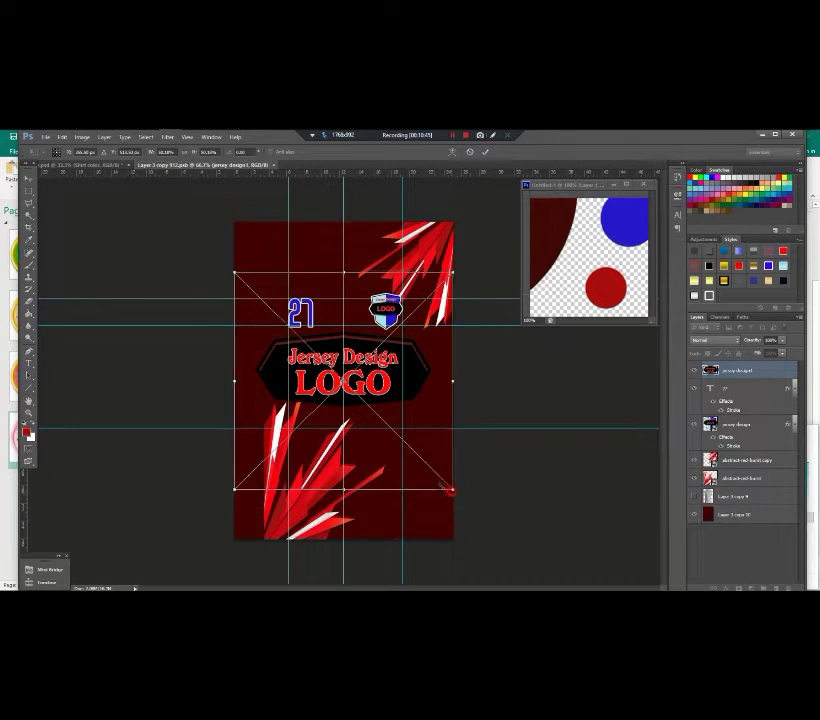
- Scale the jersey design1 logo to about 25% width and 29% height, centre it just above the lower burst, and save and close the artwork
{"action": "left_click_drag", "start_coordinate": [455, 492], "coordinate": [407, 456]}
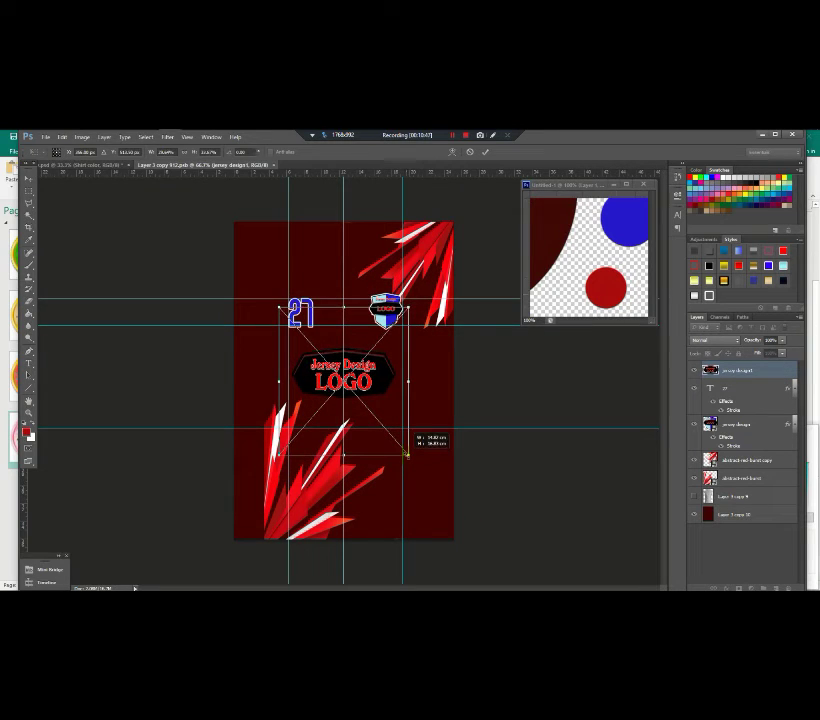
{"action": "left_click_drag", "start_coordinate": [379, 383], "coordinate": [376, 444]}
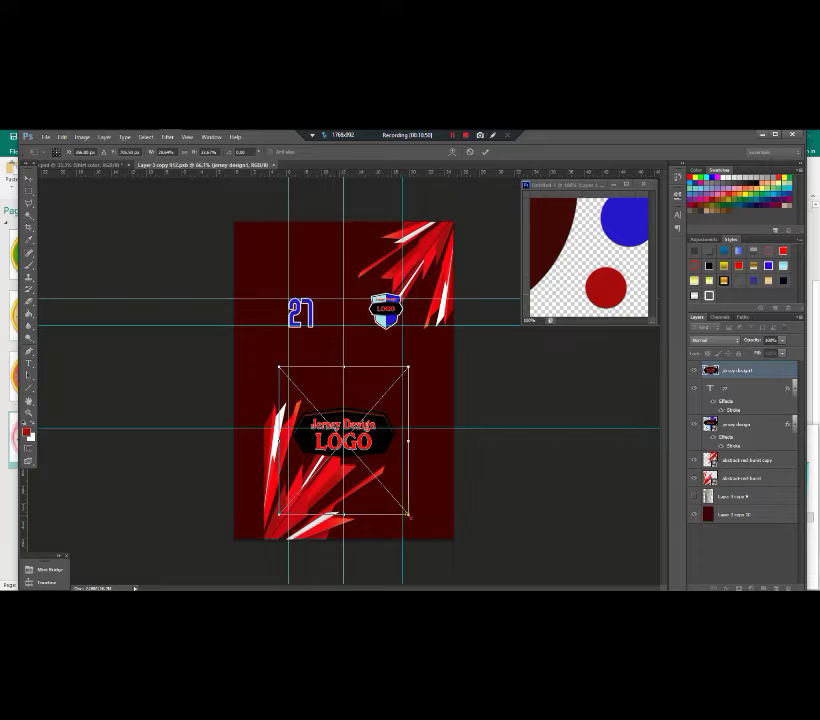
{"action": "left_click_drag", "start_coordinate": [409, 515], "coordinate": [398, 503]}
{"action": "left_click_drag", "start_coordinate": [362, 429], "coordinate": [365, 389]}
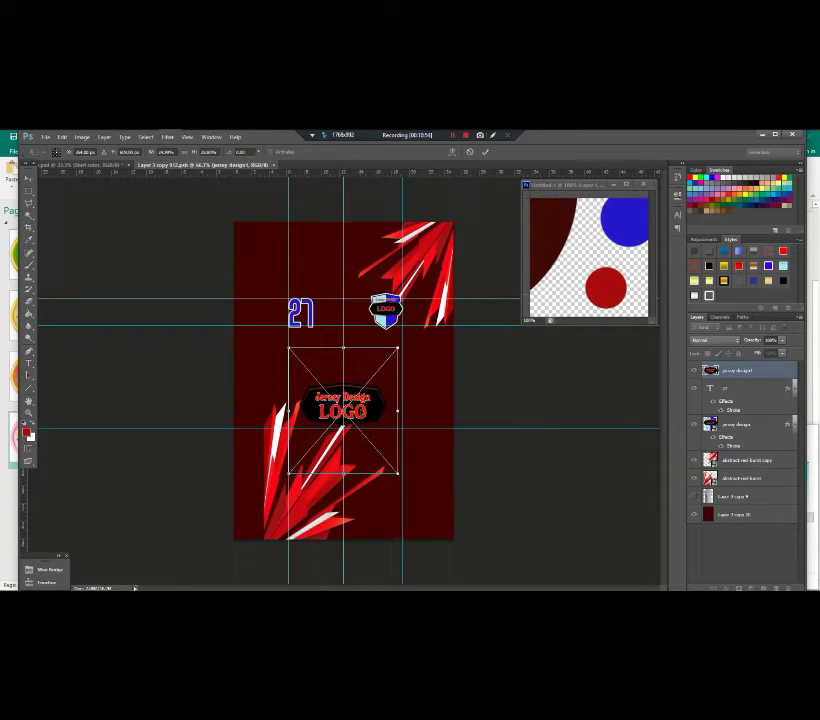
{"action": "key", "text": "Return"}
{"action": "left_click", "coordinate": [275, 164]}
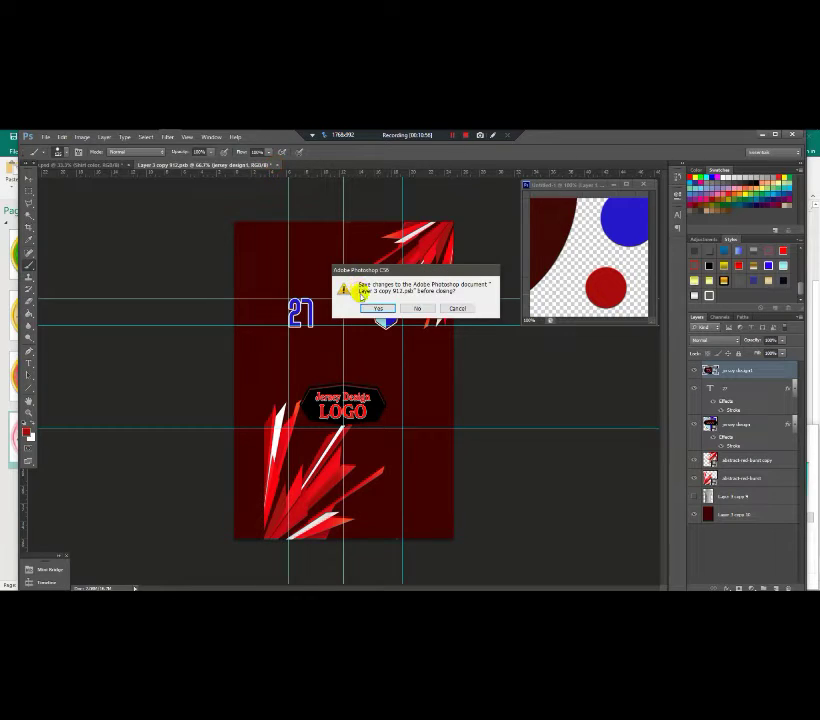
{"action": "left_click", "coordinate": [379, 307]}
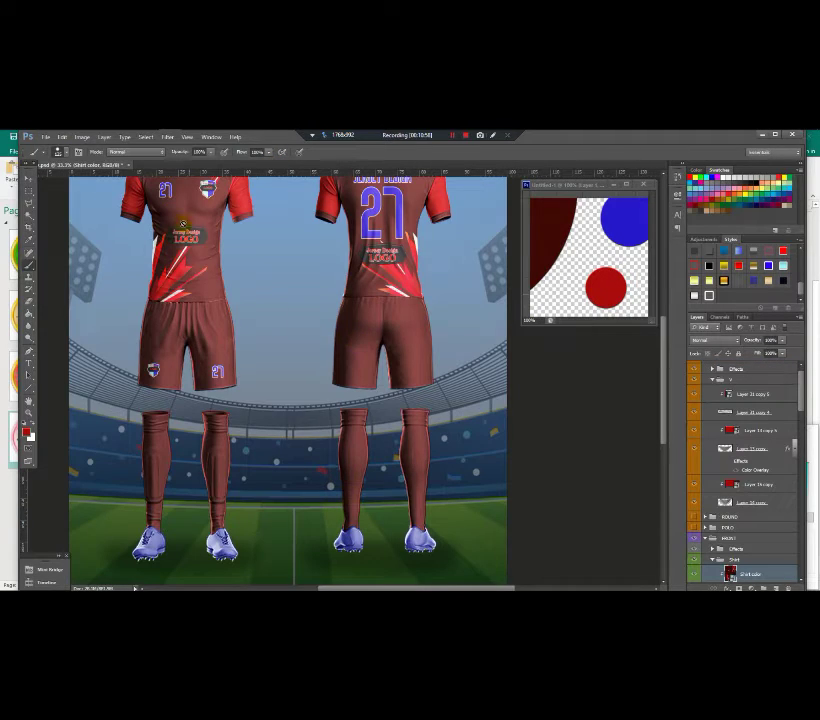
- Enlarge the centred jersey design1 logo in the front shirt's Shirt color artwork to about 32% height, and save and close the artwork
{"action": "key", "text": "ctrl+minus"}
{"action": "scroll", "coordinate": [239, 242], "scroll_direction": "up", "scroll_amount": 3}
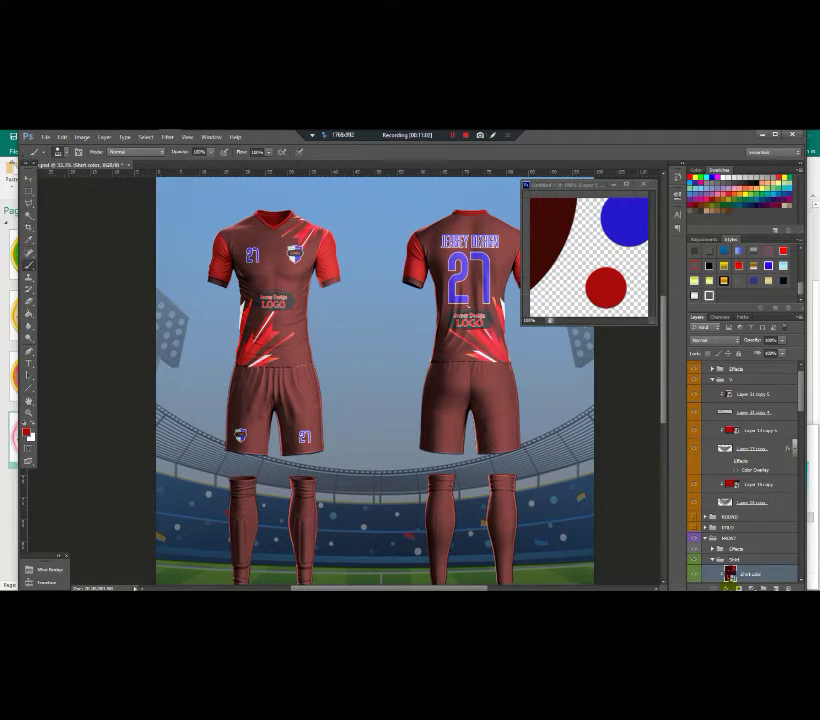
{"action": "double_click", "coordinate": [733, 577]}
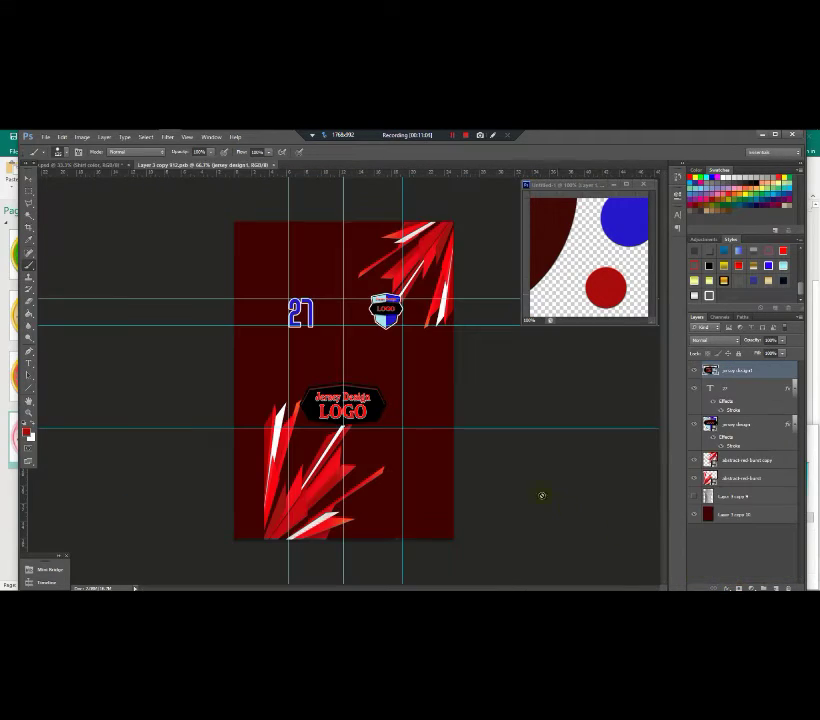
{"action": "left_click", "coordinate": [423, 374]}
{"action": "left_click", "coordinate": [450, 312]}
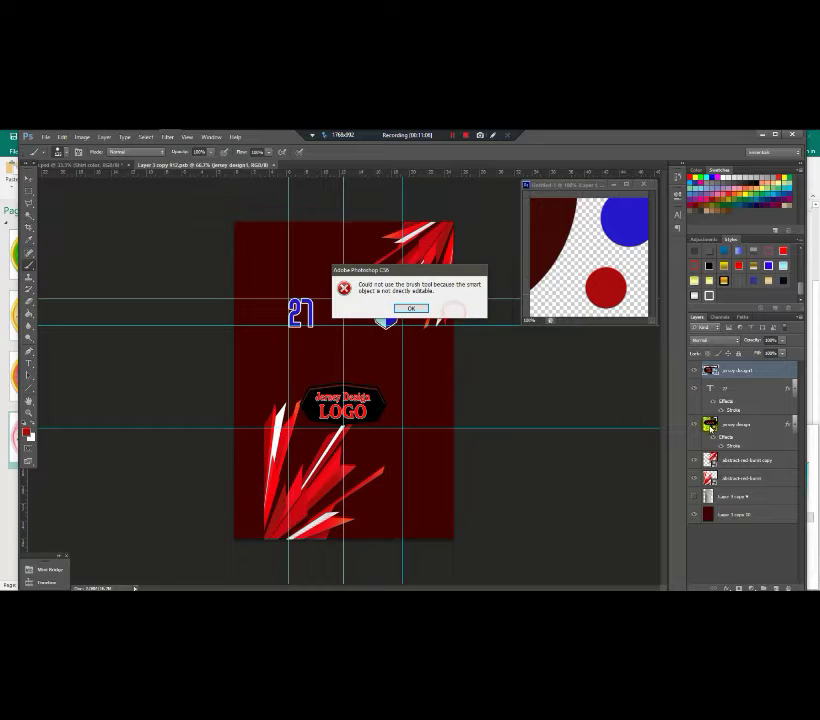
{"action": "left_click", "coordinate": [418, 310]}
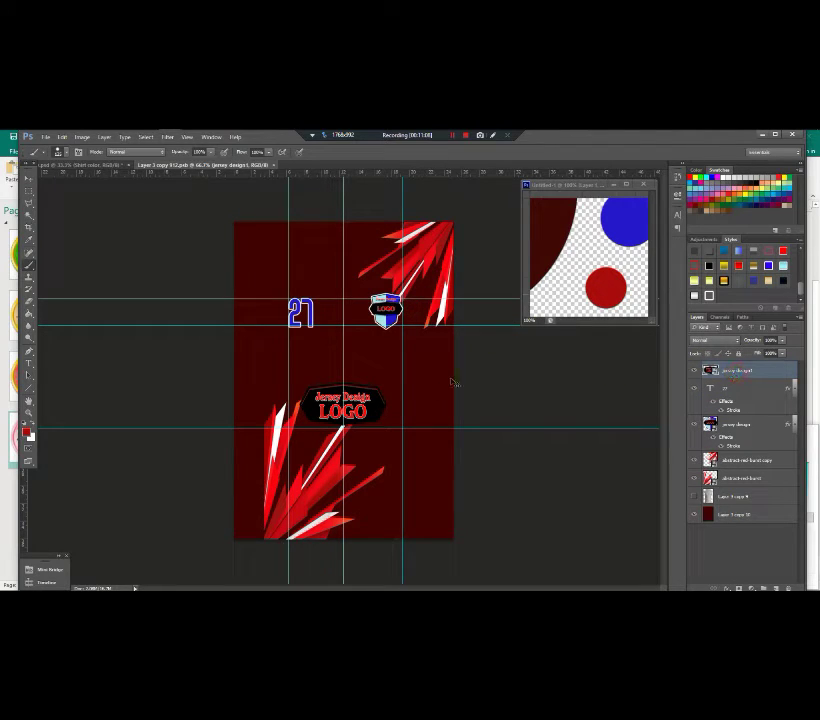
{"action": "key", "text": "ctrl+t"}
{"action": "left_click_drag", "start_coordinate": [397, 473], "coordinate": [407, 482]}
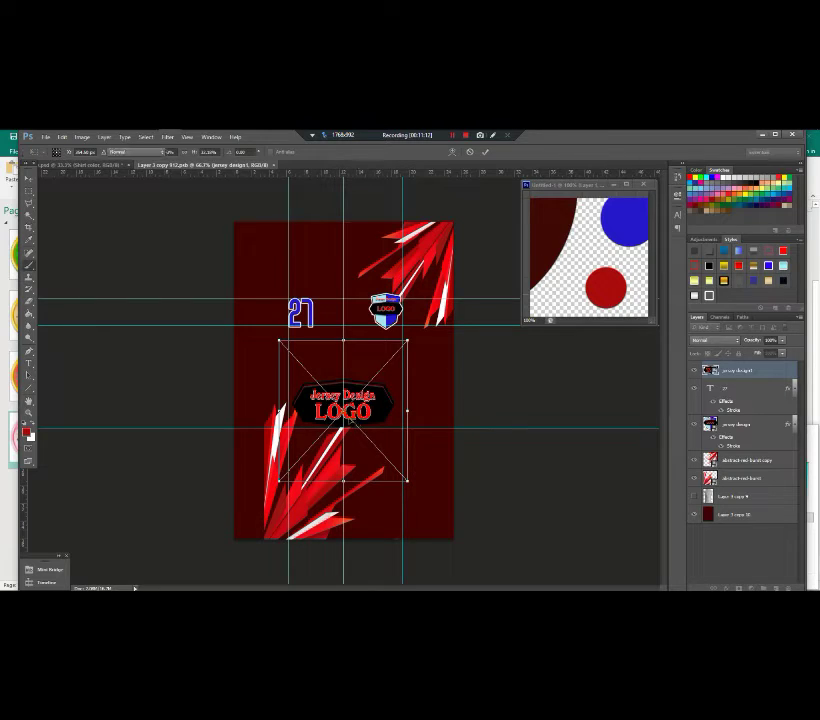
{"action": "key", "text": "Return"}
{"action": "left_click", "coordinate": [277, 172]}
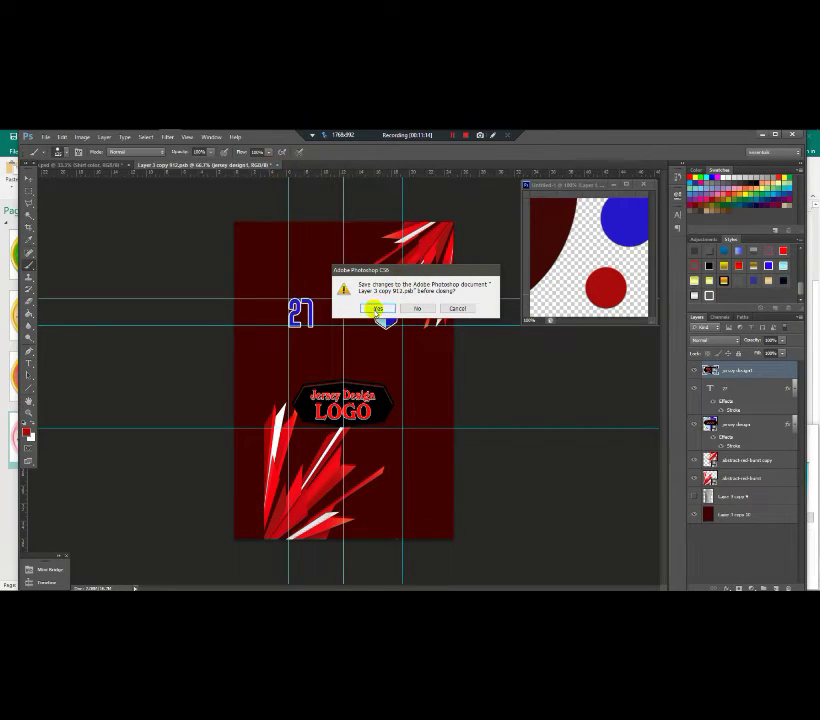
{"action": "left_click", "coordinate": [374, 308]}
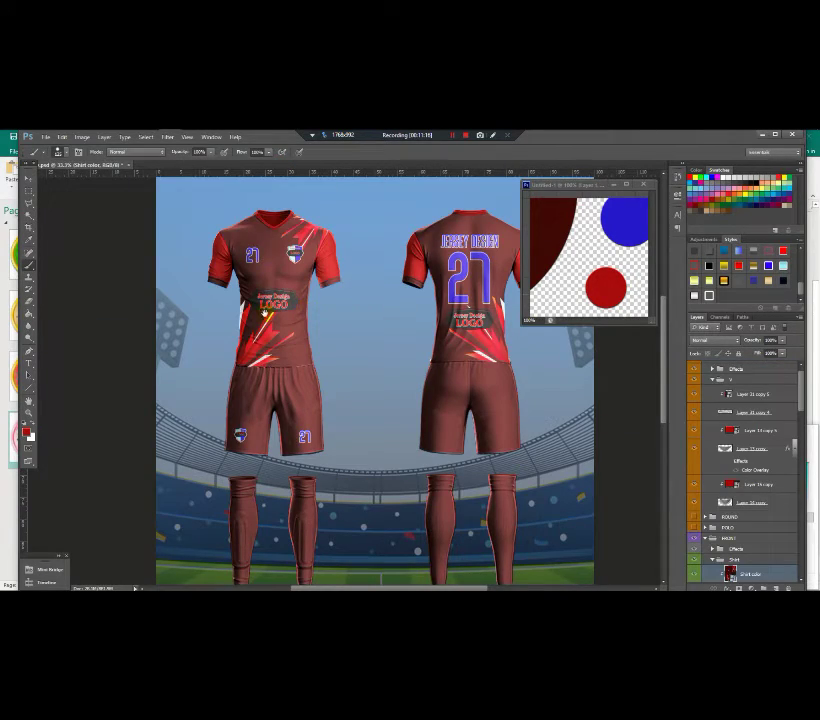
- Review the whole kit mockup and close the colour sample sheet without saving it
{"action": "scroll", "coordinate": [265, 313], "scroll_direction": "down", "scroll_amount": 2}
{"action": "scroll", "coordinate": [263, 313], "scroll_direction": "up", "scroll_amount": 1}
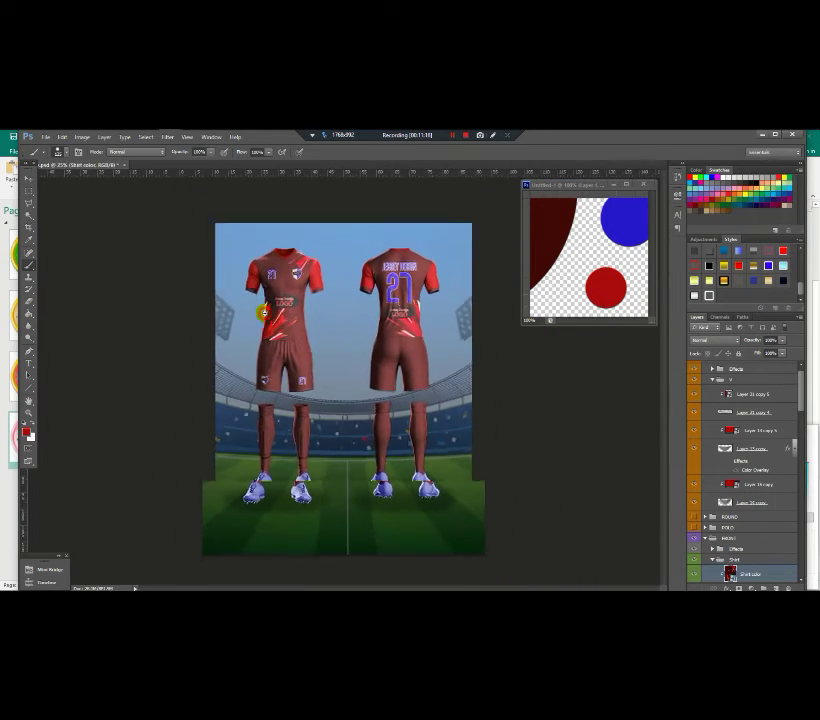
{"action": "scroll", "coordinate": [264, 313], "scroll_direction": "down", "scroll_amount": 1}
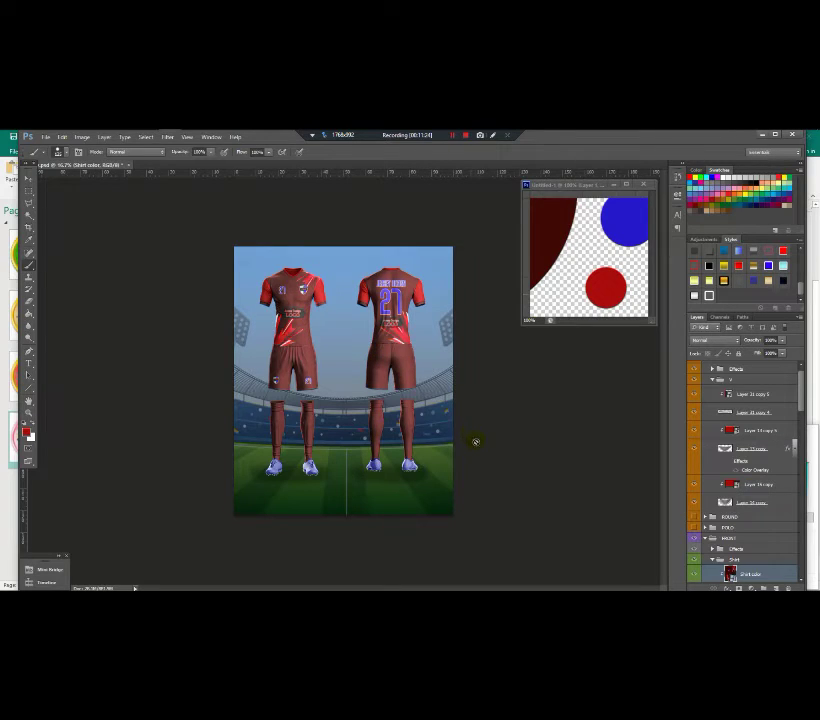
{"action": "scroll", "coordinate": [364, 331], "scroll_direction": "up", "scroll_amount": 2}
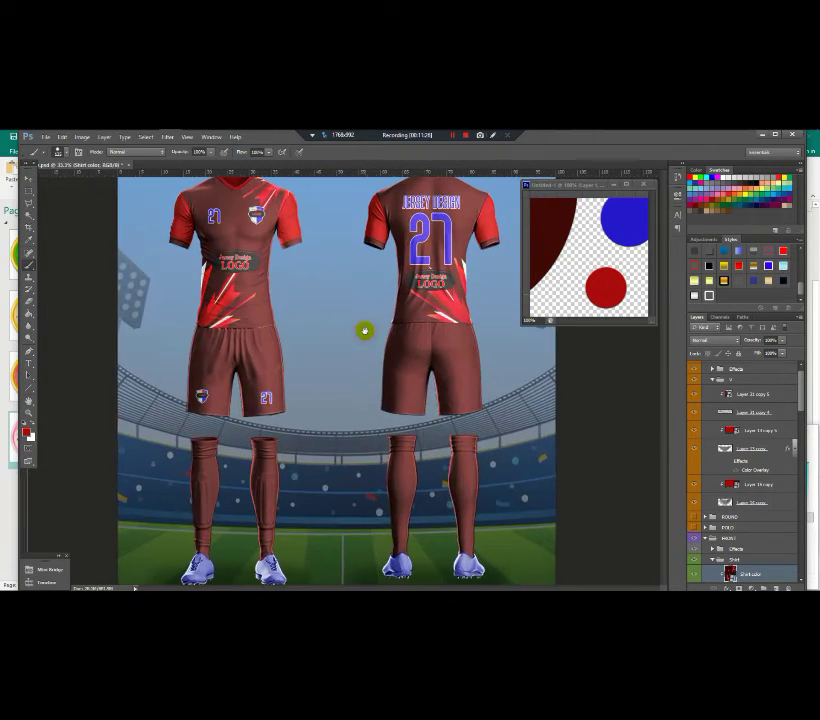
{"action": "scroll", "coordinate": [365, 331], "scroll_direction": "down", "scroll_amount": 1}
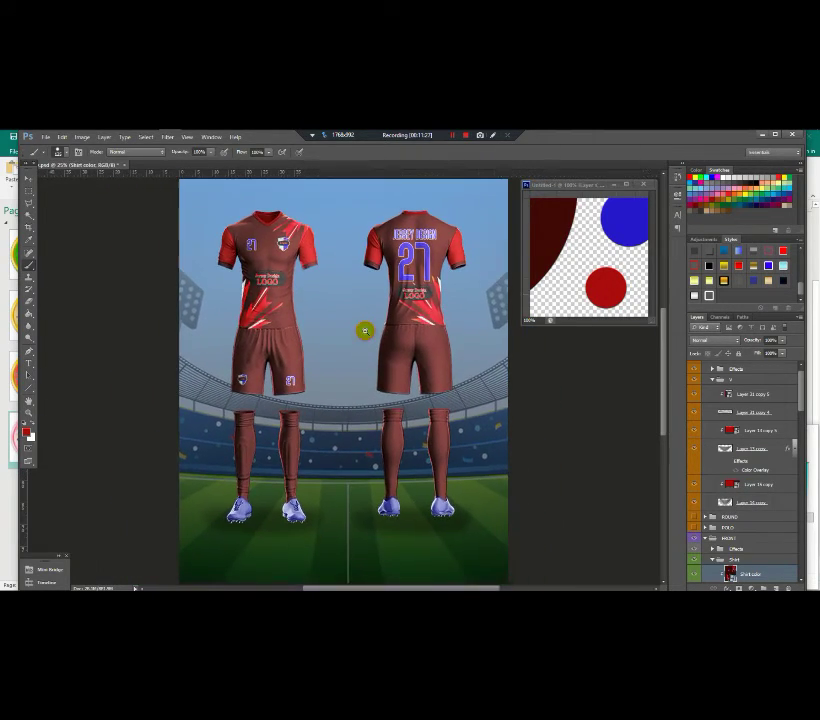
{"action": "left_click", "coordinate": [643, 185]}
{"action": "left_click", "coordinate": [418, 309]}
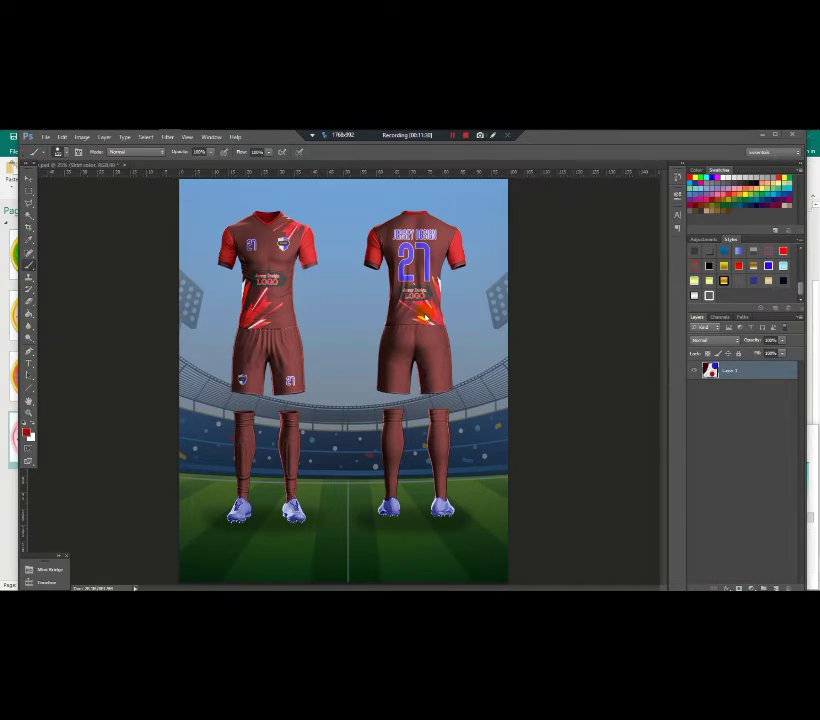
- Save the mockup as the Photoshop file Jersey Design18 in the YOUTUBE folder, with Maximize Compatibility on
{"action": "left_click", "coordinate": [44, 138]}
{"action": "left_click", "coordinate": [68, 249]}
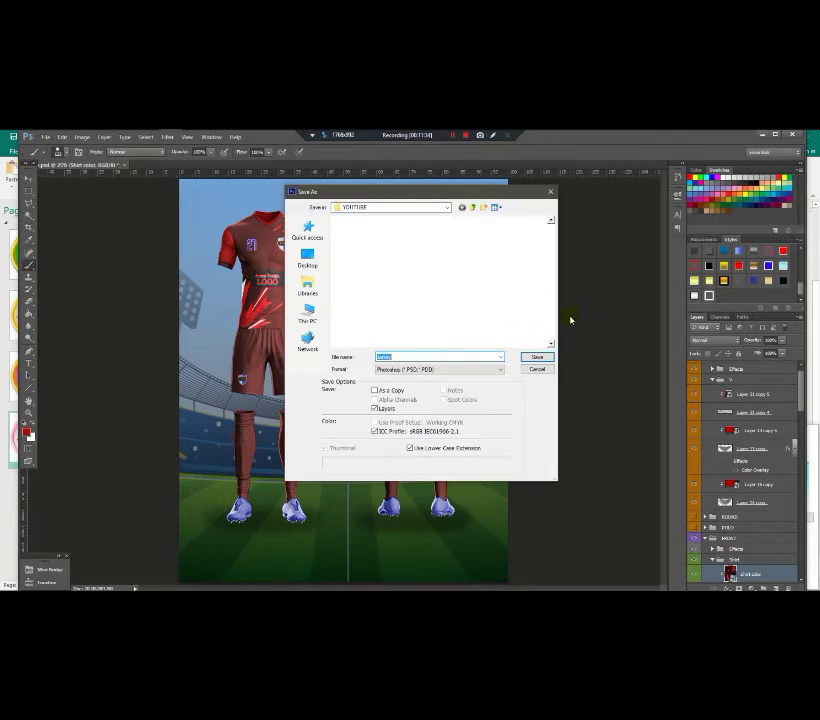
{"action": "left_click", "coordinate": [380, 370]}
{"action": "left_click", "coordinate": [381, 369]}
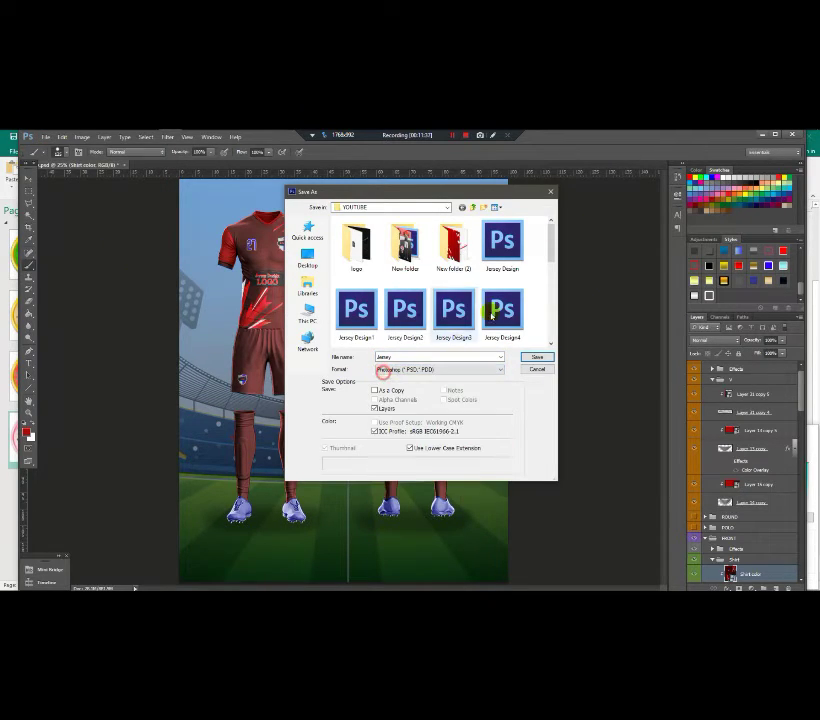
{"action": "scroll", "coordinate": [548, 260], "scroll_direction": "down", "scroll_amount": 5}
{"action": "left_click", "coordinate": [368, 324]}
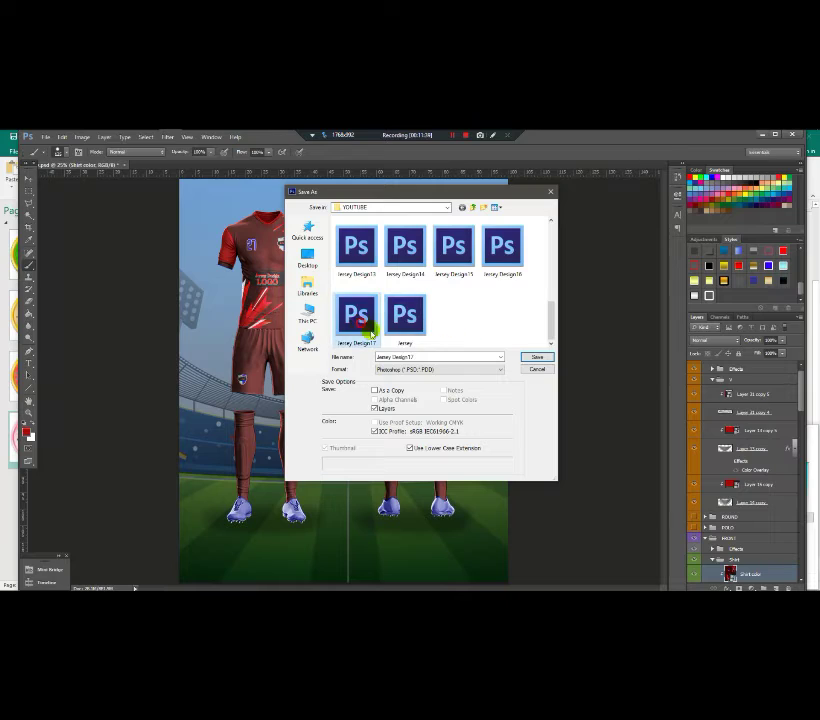
{"action": "left_click", "coordinate": [433, 358]}
{"action": "key", "text": "BackSpace"}
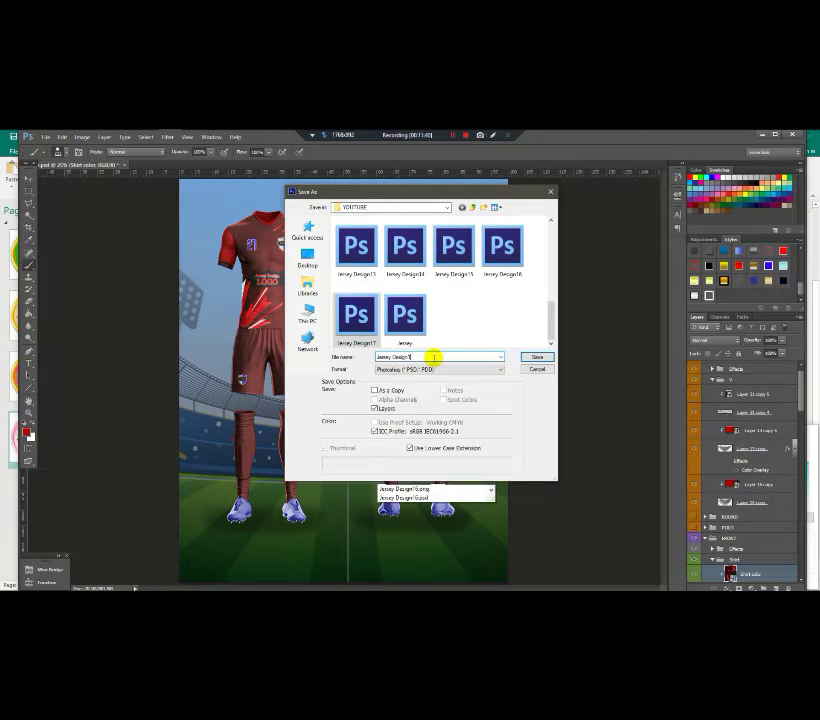
{"action": "type", "text": "8"}
{"action": "left_click", "coordinate": [547, 359]}
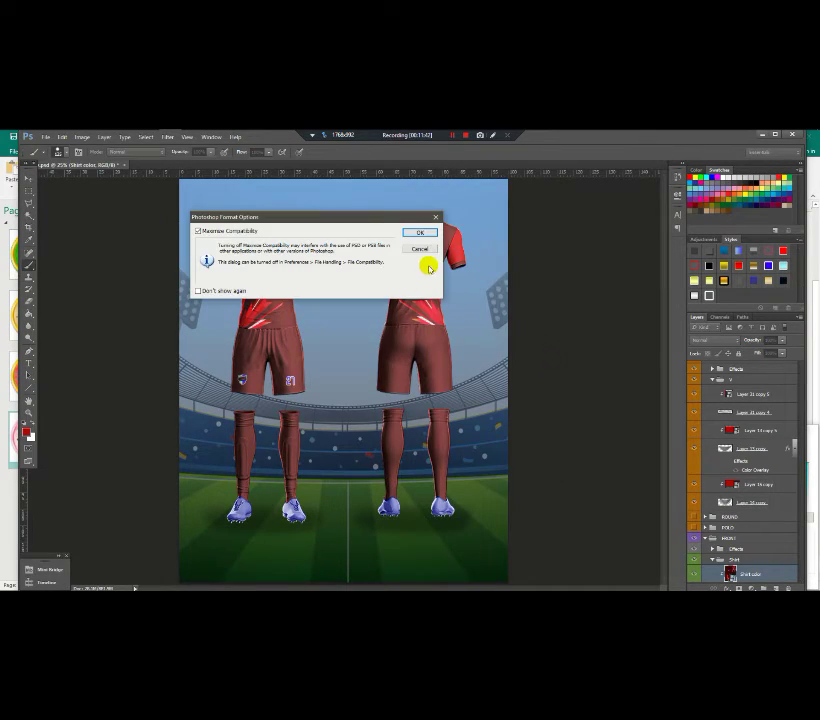
{"action": "left_click", "coordinate": [425, 233]}
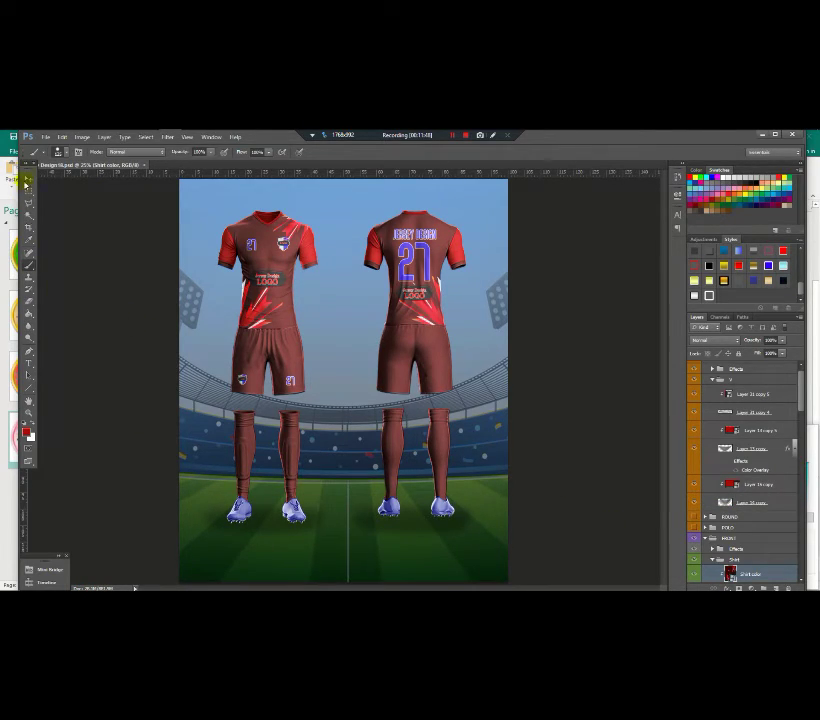
- Save a PNG copy of the mockup as Jersey Design18.png in the YOUTUBE folder
{"action": "left_click", "coordinate": [45, 137]}
{"action": "left_click", "coordinate": [60, 253]}
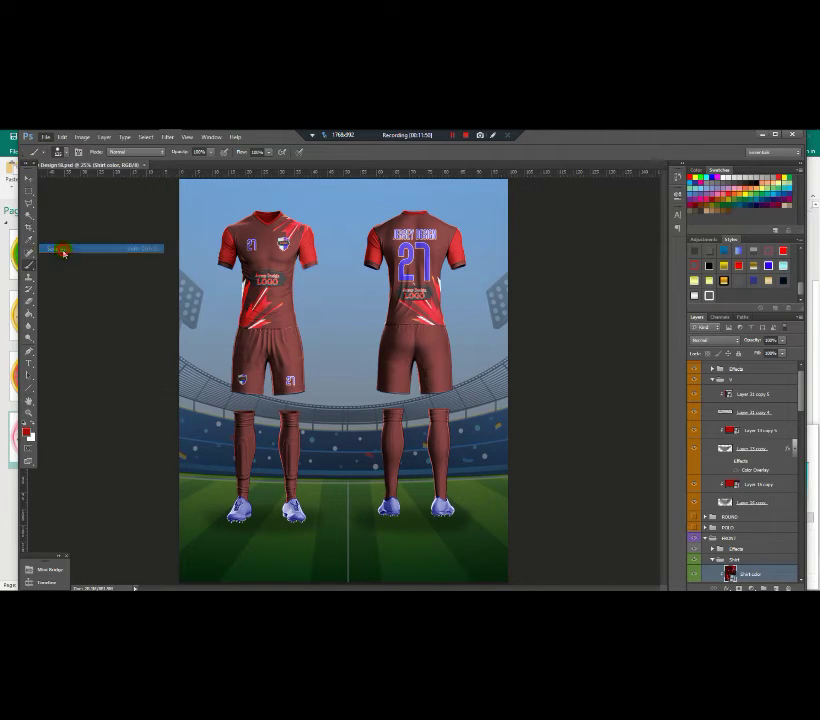
{"action": "left_click", "coordinate": [466, 369]}
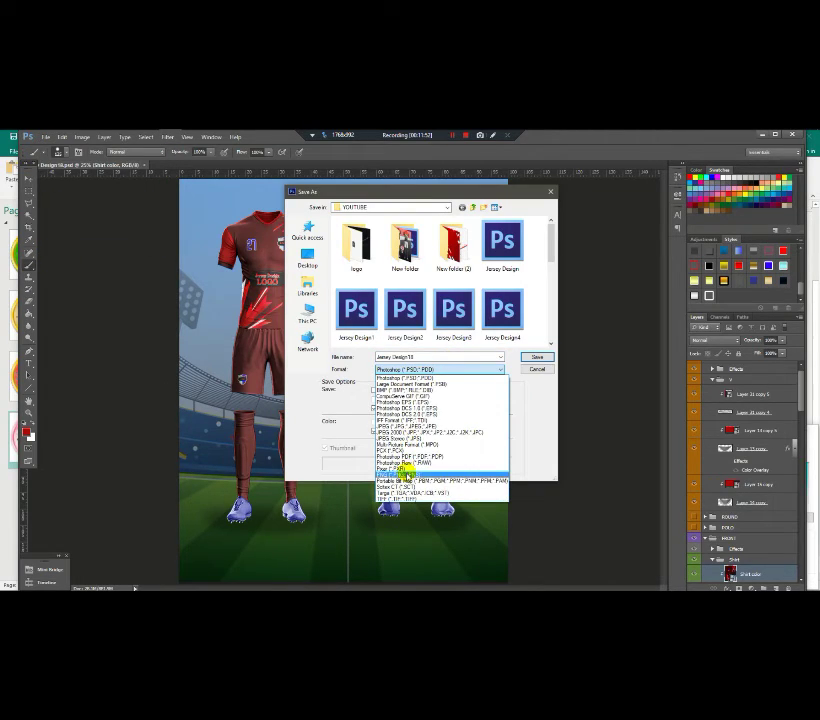
{"action": "left_click", "coordinate": [408, 467]}
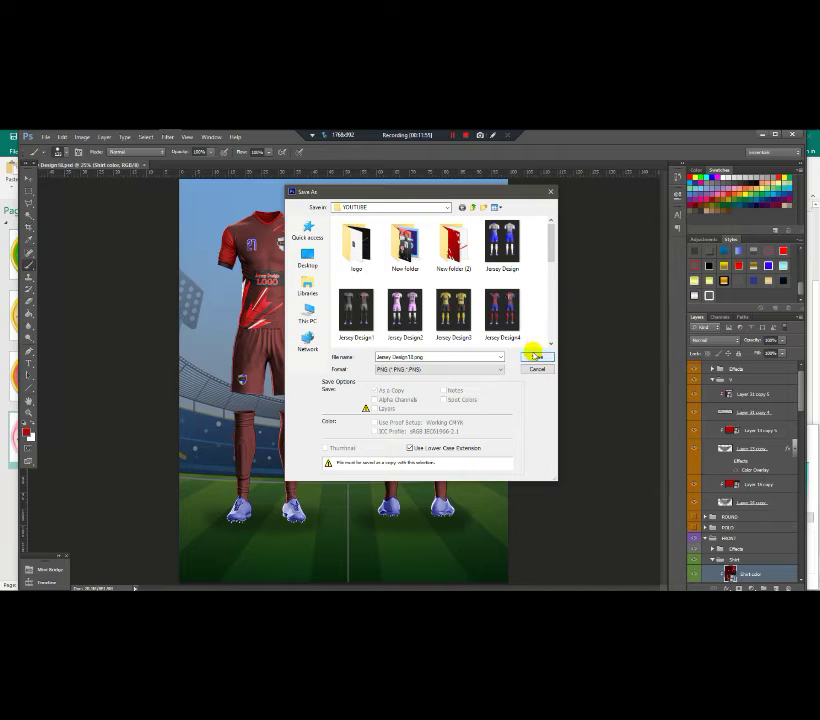
{"action": "left_click", "coordinate": [536, 357]}
{"action": "left_click", "coordinate": [322, 276]}
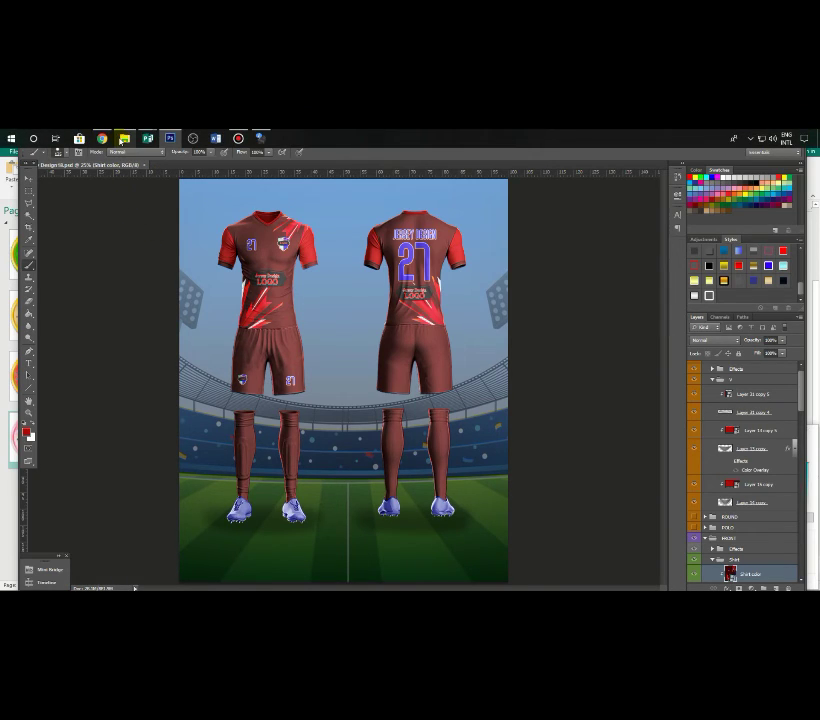
- View the exported Jersey Design18 PNG from the YOUTUBE folder in File Explorer, and return to Photoshop to close the mockup document
{"action": "left_click", "coordinate": [124, 137]}
{"action": "key", "text": "BackSpace"}
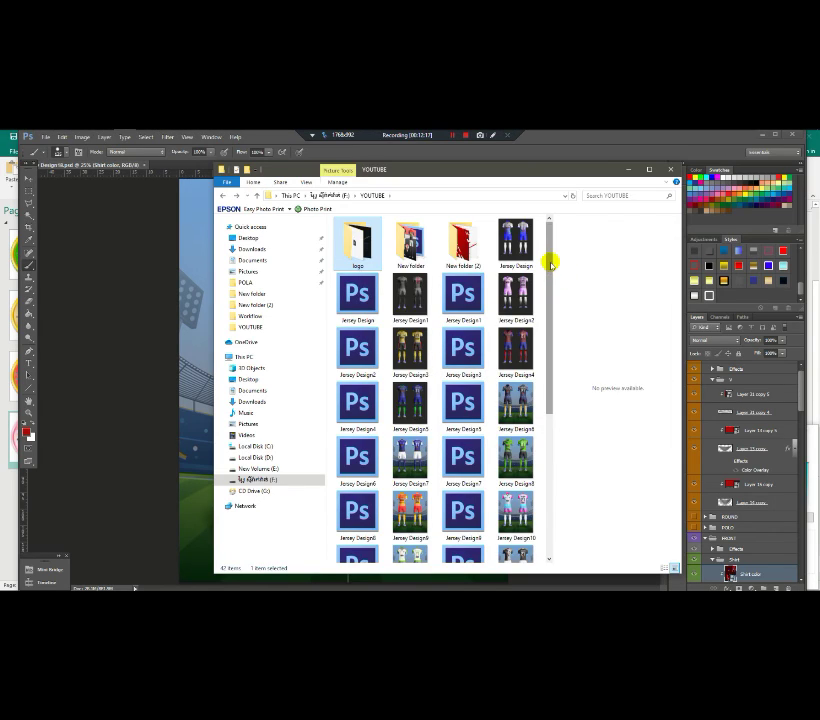
{"action": "left_click_drag", "start_coordinate": [547, 262], "coordinate": [547, 415]}
{"action": "left_click", "coordinate": [521, 481]}
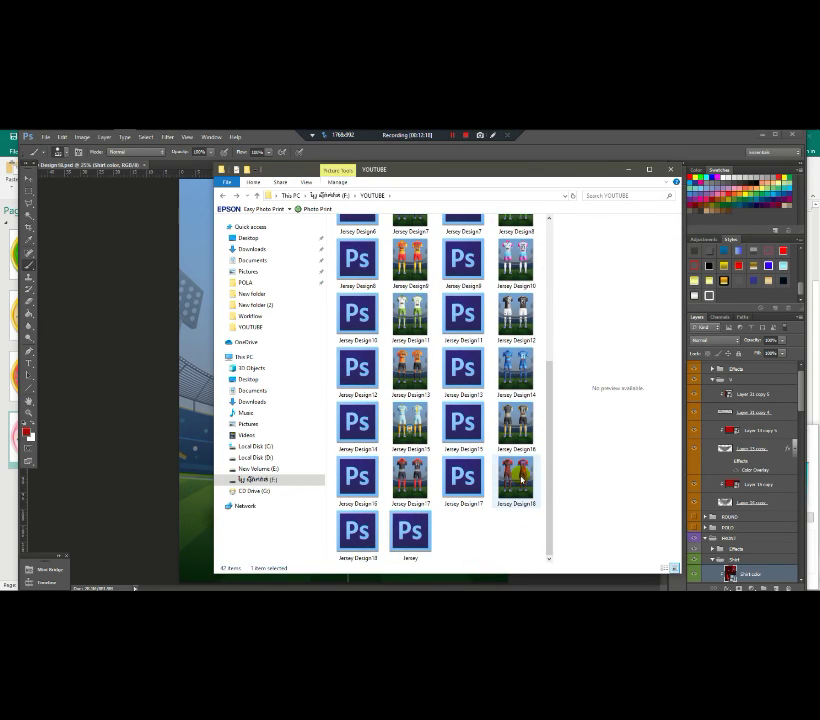
{"action": "double_click", "coordinate": [521, 480]}
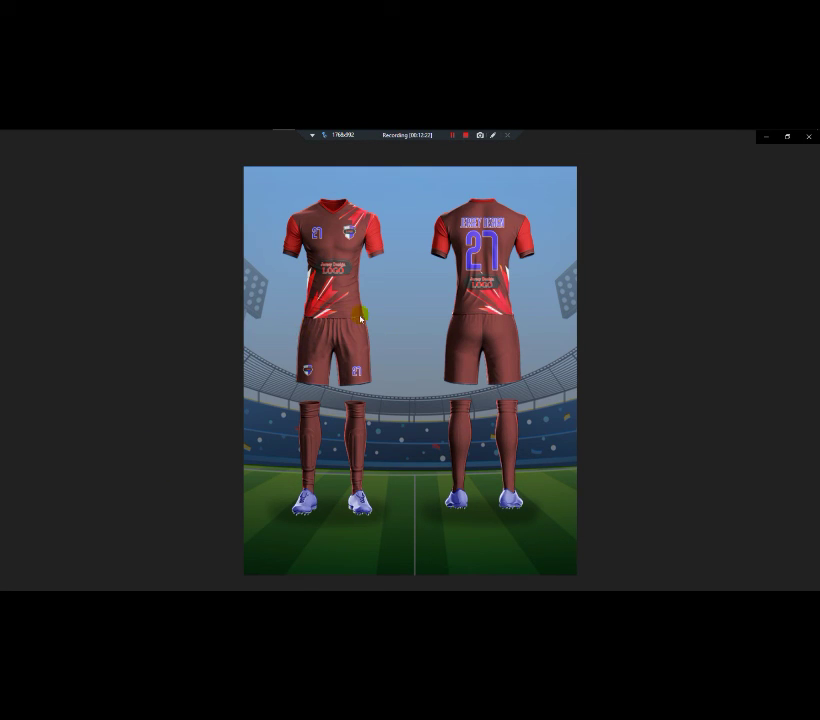
{"action": "left_click", "coordinate": [808, 137]}
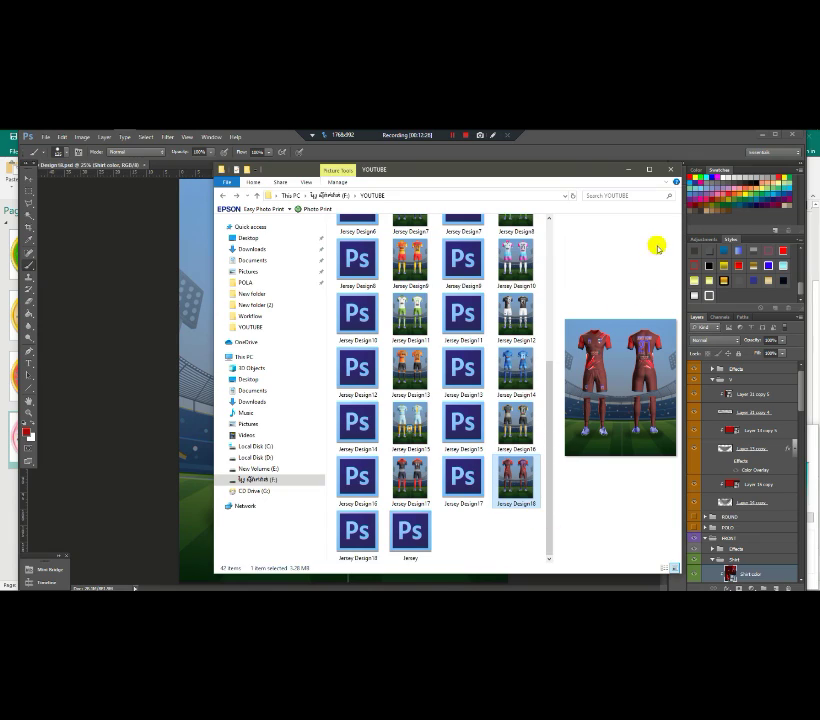
{"action": "left_click", "coordinate": [630, 170]}
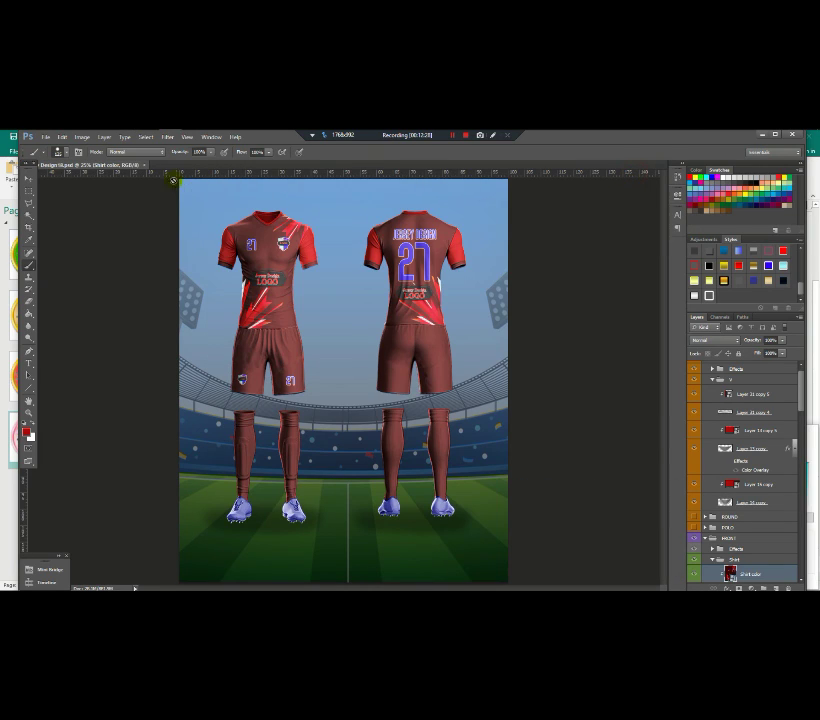
{"action": "left_click", "coordinate": [146, 167]}
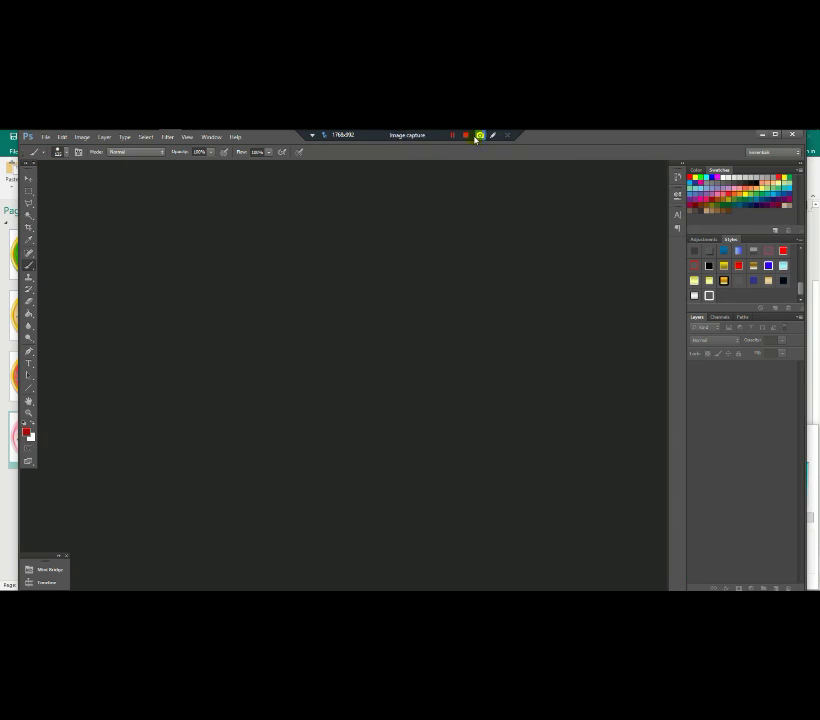